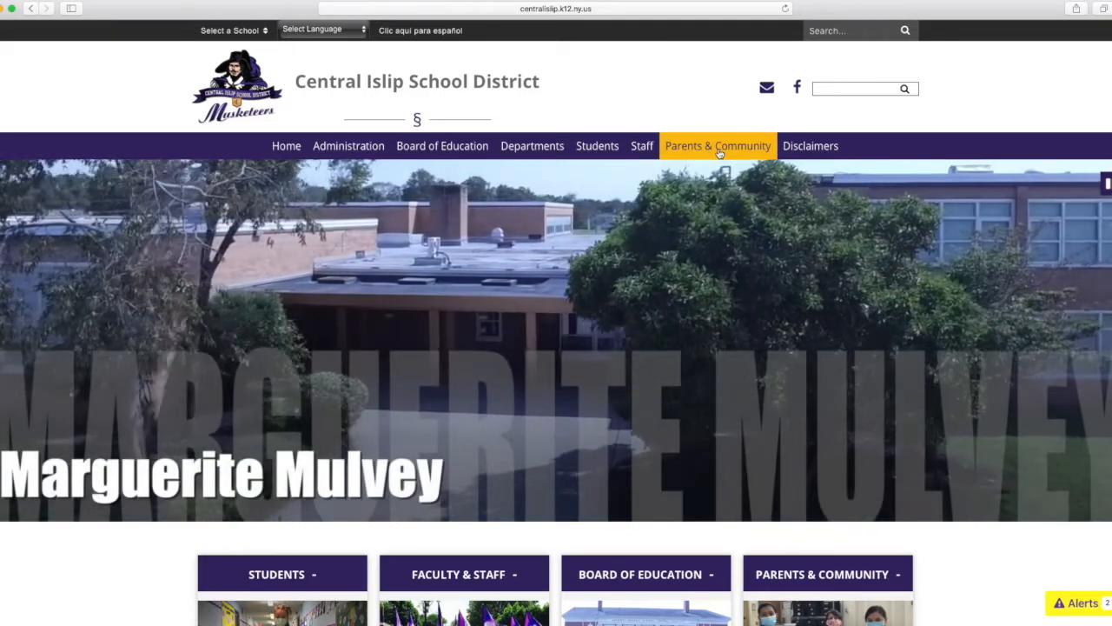
Open the Central Registration page from the district's Parents & Community links.
{"action": "left_click", "coordinate": [717, 146]}
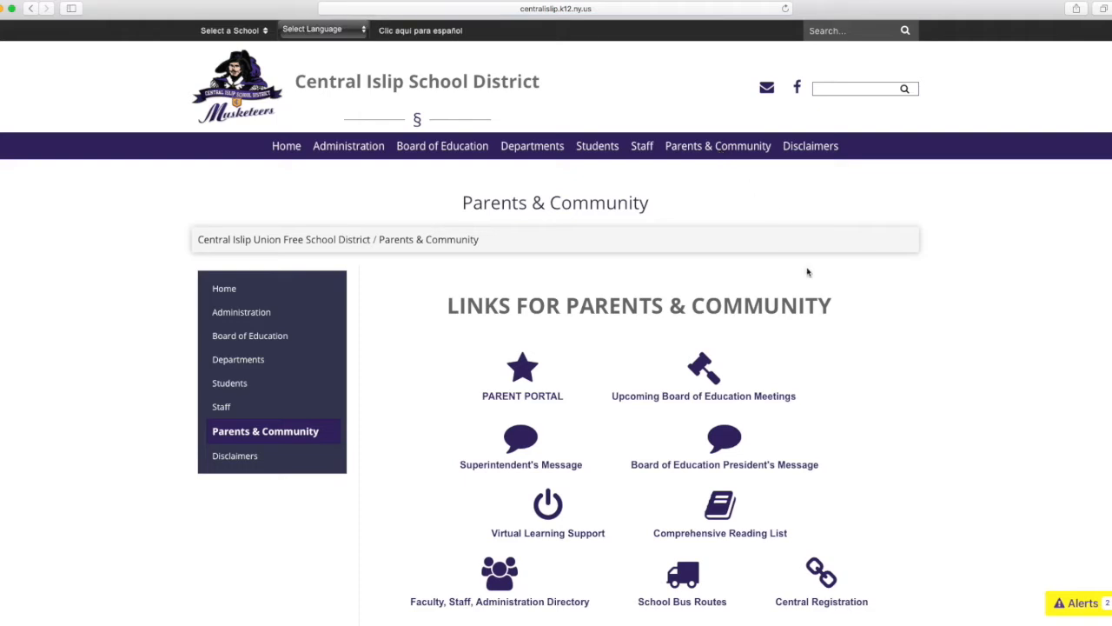
{"action": "scroll", "coordinate": [904, 390], "scroll_direction": "down", "scroll_amount": 5}
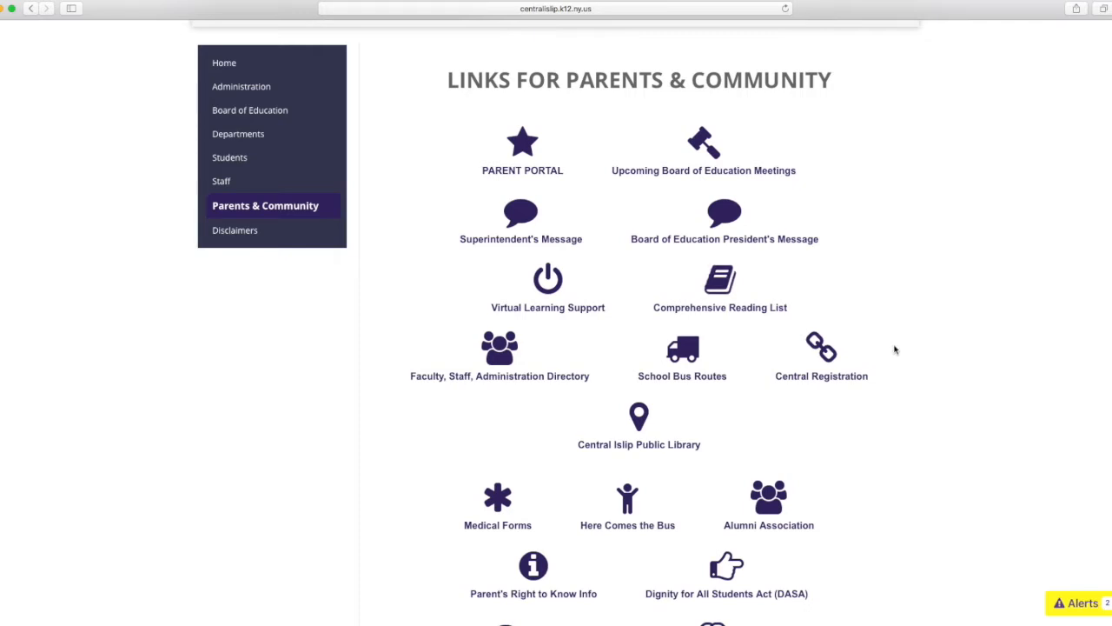
{"action": "left_click", "coordinate": [829, 382]}
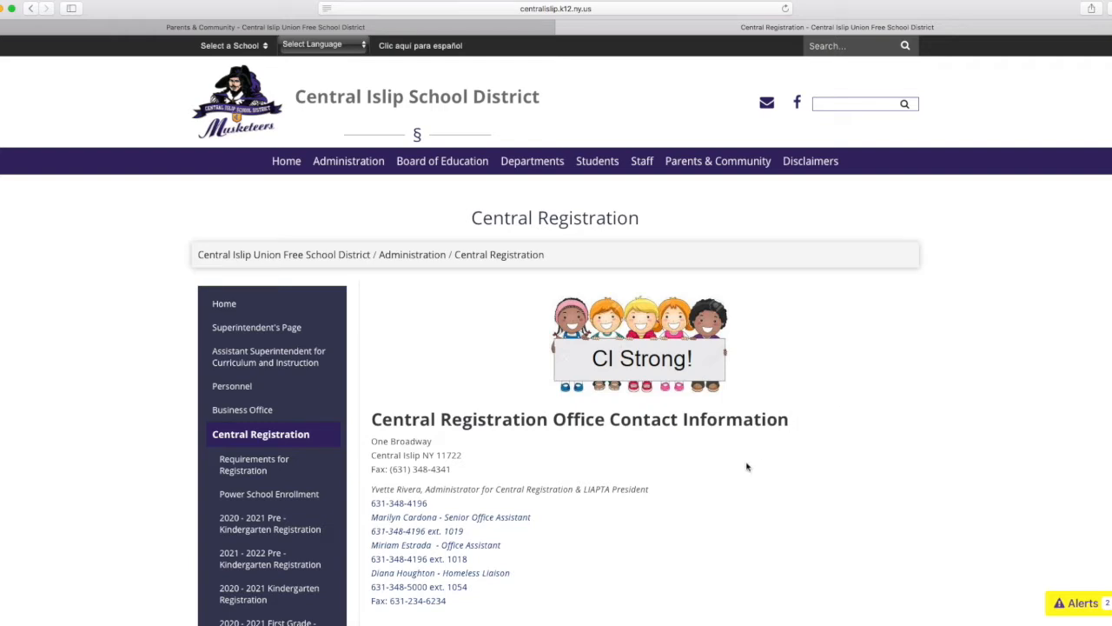
Review the Central Registration office information and the list of forms under Requirements for Registration.
{"action": "scroll", "coordinate": [647, 464], "scroll_direction": "down", "scroll_amount": 5}
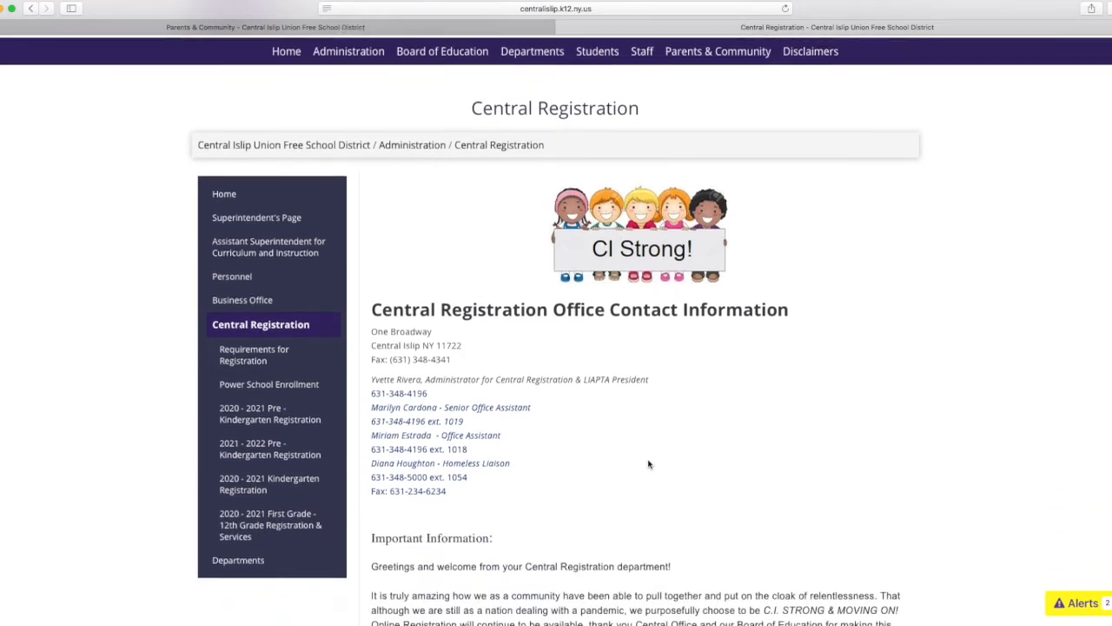
{"action": "scroll", "coordinate": [647, 464], "scroll_direction": "down", "scroll_amount": 1}
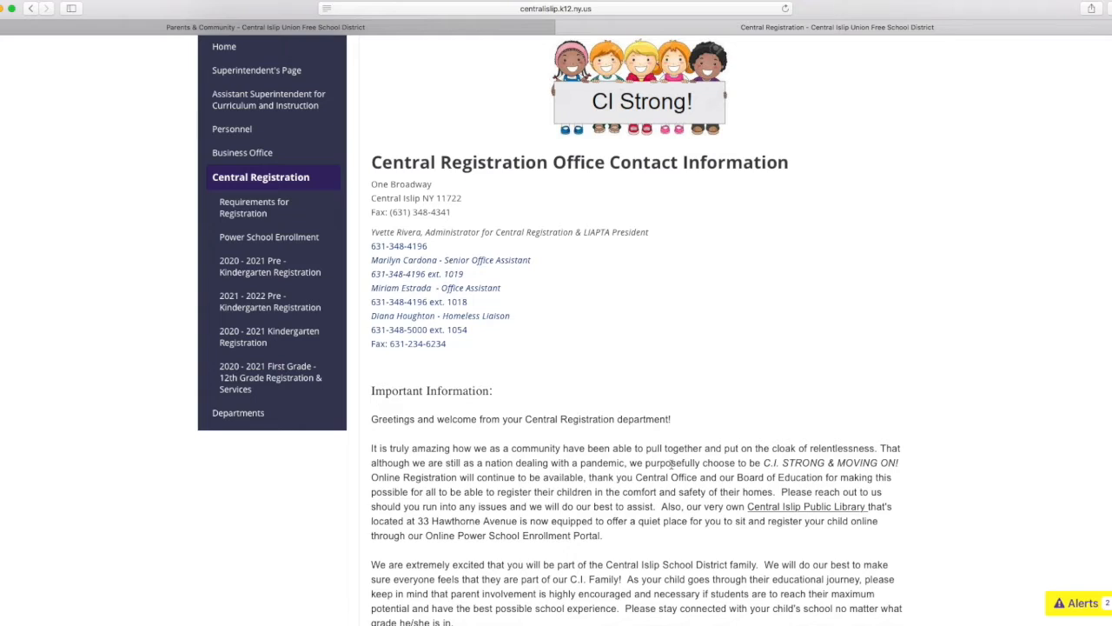
{"action": "scroll", "coordinate": [671, 464], "scroll_direction": "up", "scroll_amount": 2}
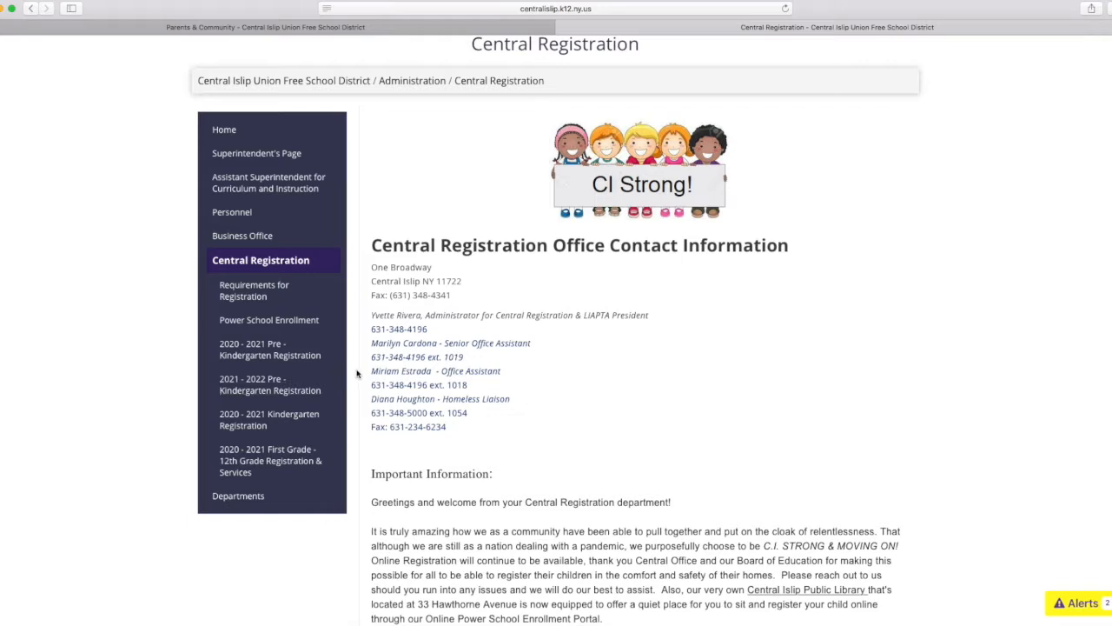
{"action": "left_click", "coordinate": [246, 303]}
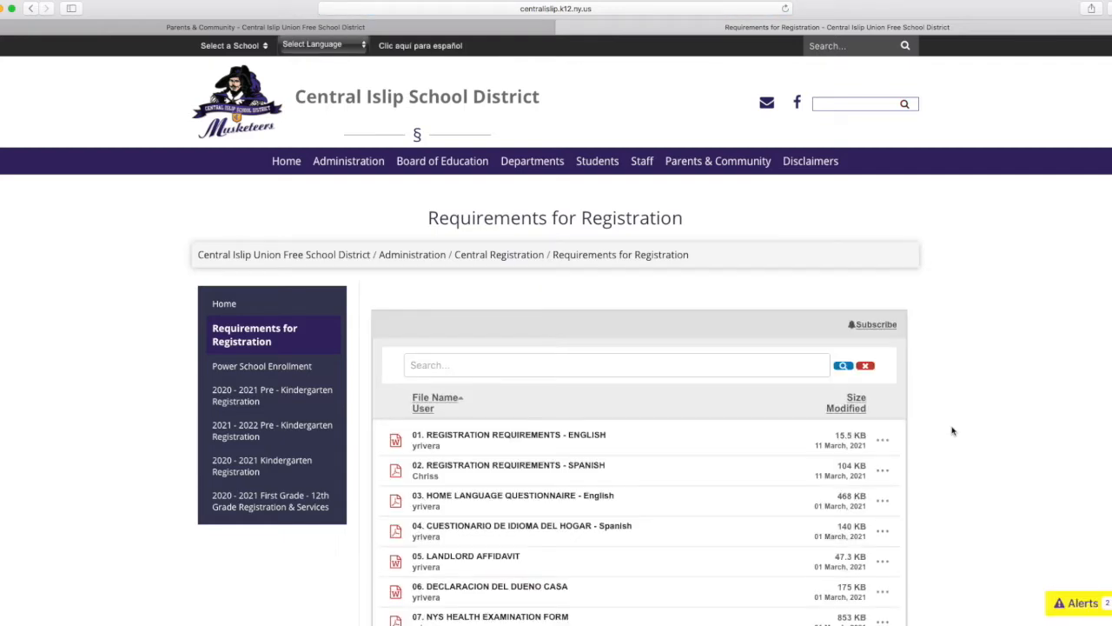
{"action": "scroll", "coordinate": [952, 431], "scroll_direction": "down", "scroll_amount": 3}
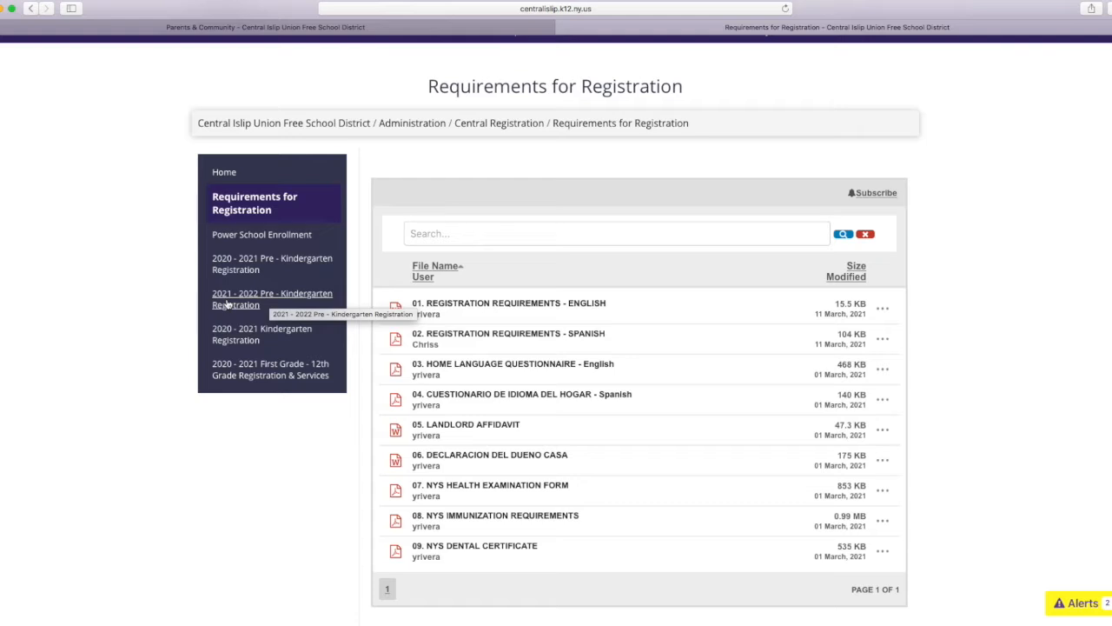
Open the 2020 - 2021 Kindergarten Registration section and read its Welcome page.
{"action": "left_click", "coordinate": [235, 337]}
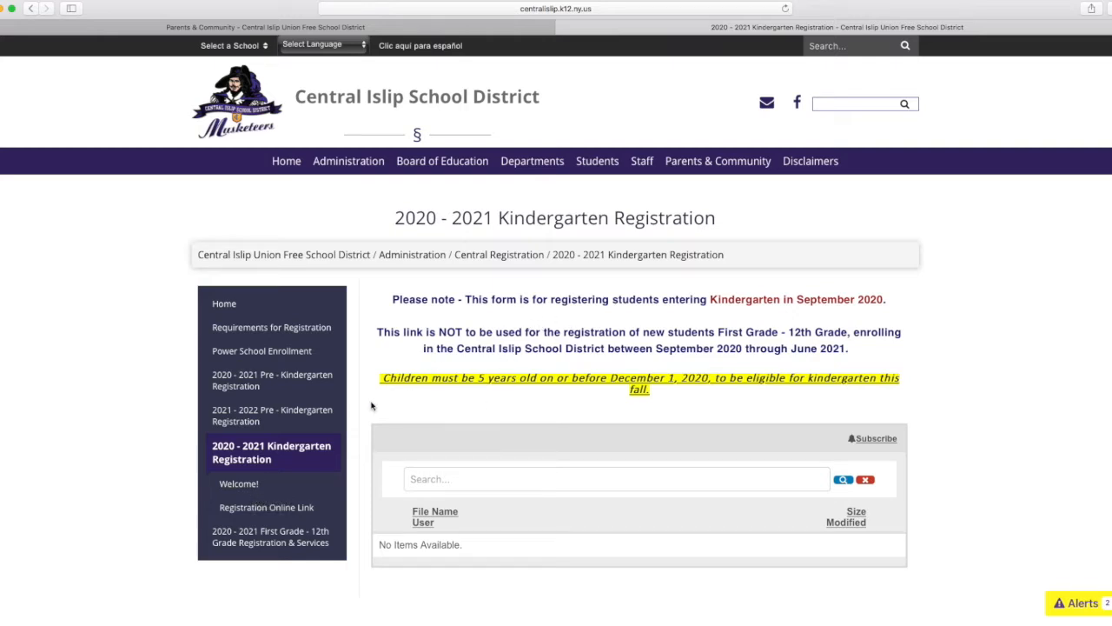
{"action": "left_click", "coordinate": [249, 487]}
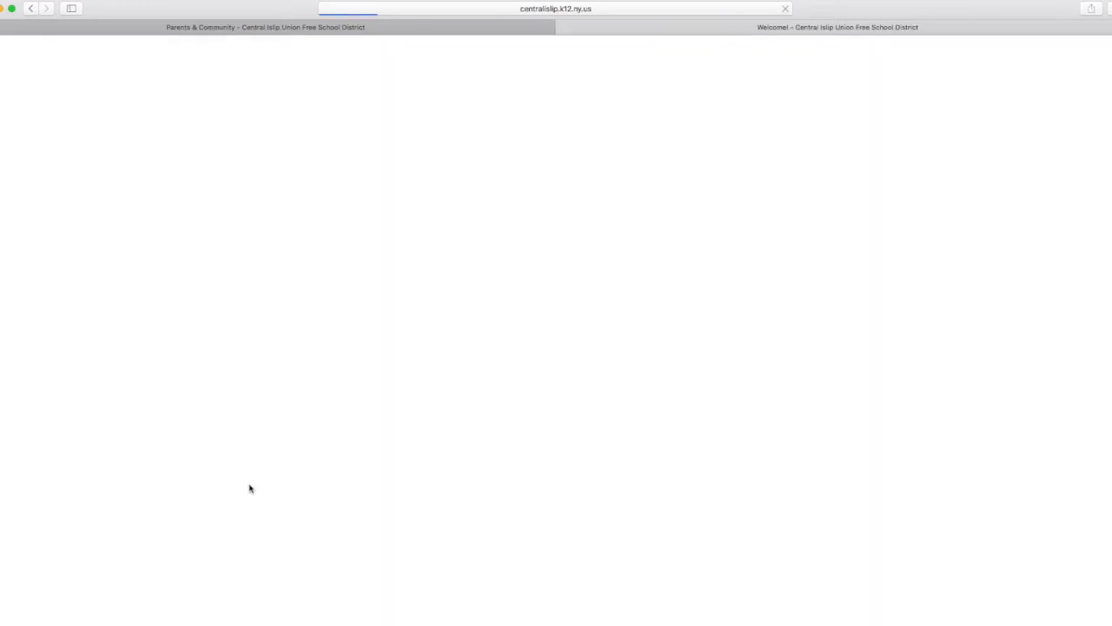
{"action": "scroll", "coordinate": [365, 484], "scroll_direction": "down", "scroll_amount": 1}
{"action": "scroll", "coordinate": [365, 484], "scroll_direction": "down", "scroll_amount": 4}
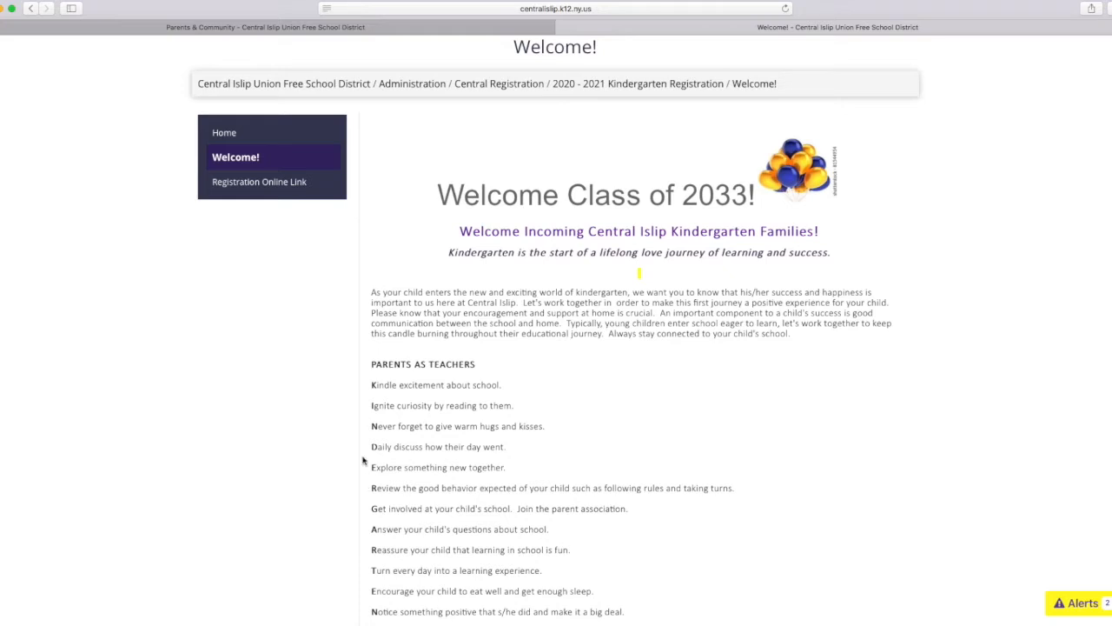
{"action": "scroll", "coordinate": [363, 460], "scroll_direction": "down", "scroll_amount": 2}
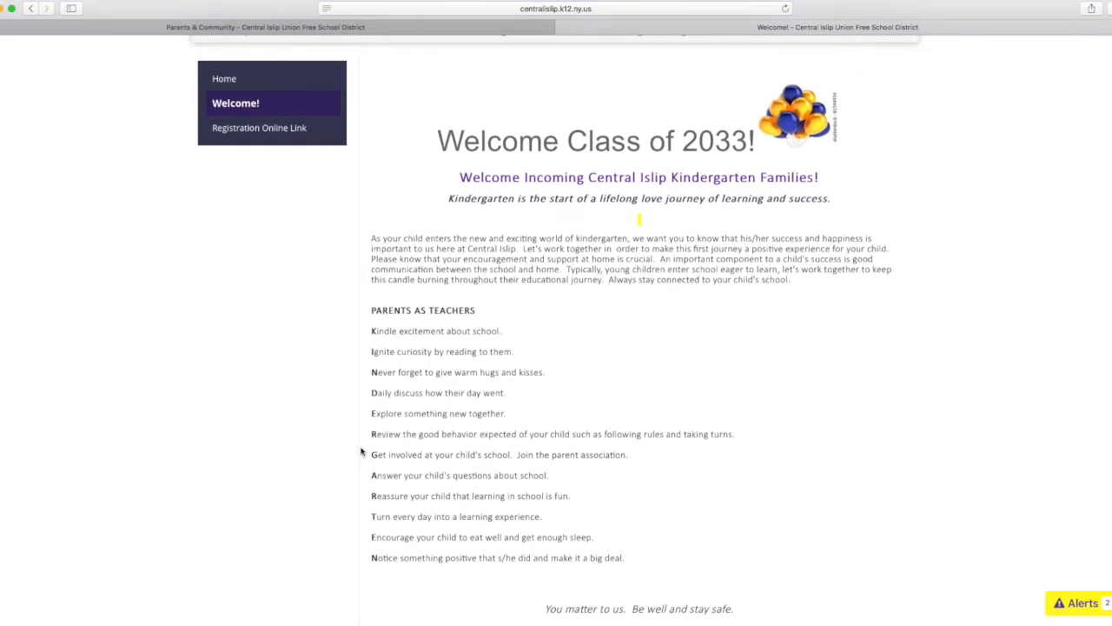
Open the kindergarten online registration link in English and start the PowerSchool registration form.
{"action": "left_click", "coordinate": [249, 128]}
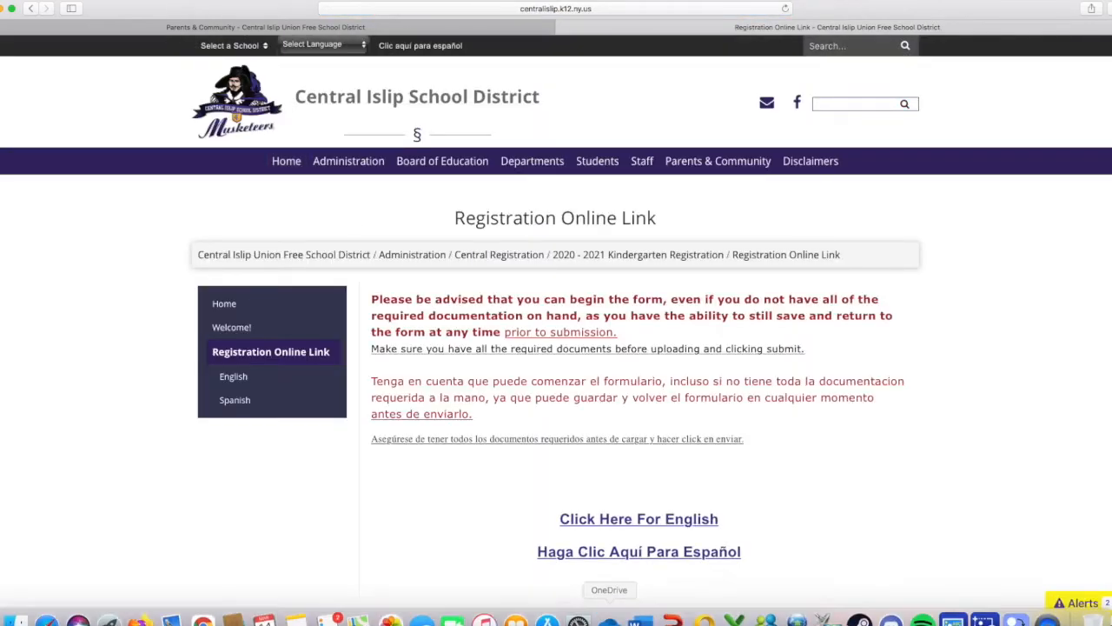
{"action": "left_click", "coordinate": [611, 521]}
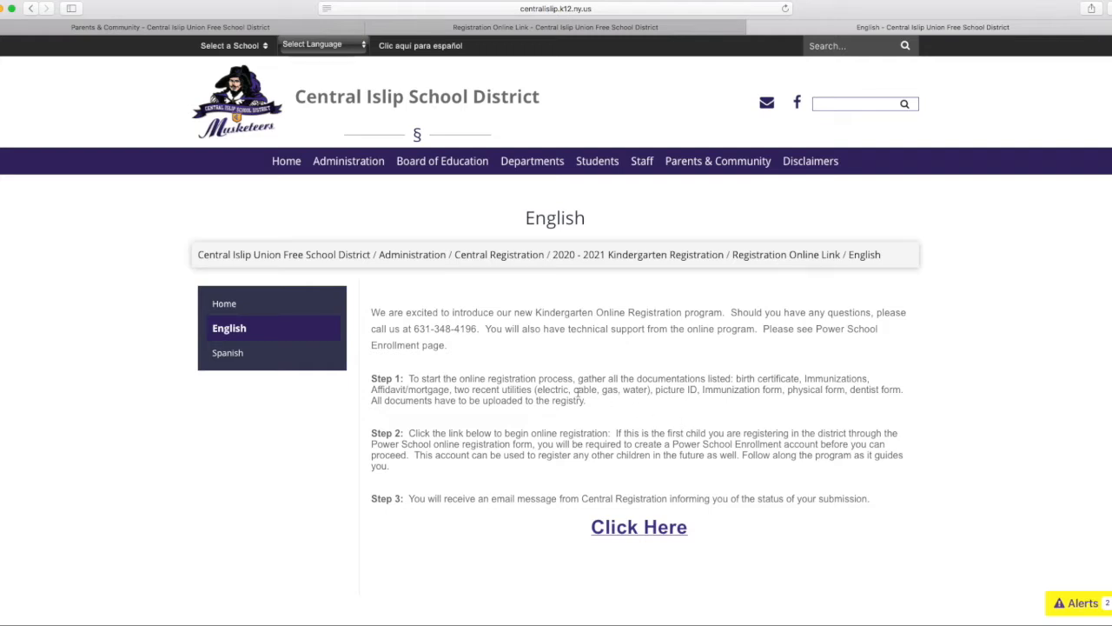
{"action": "left_click", "coordinate": [635, 529]}
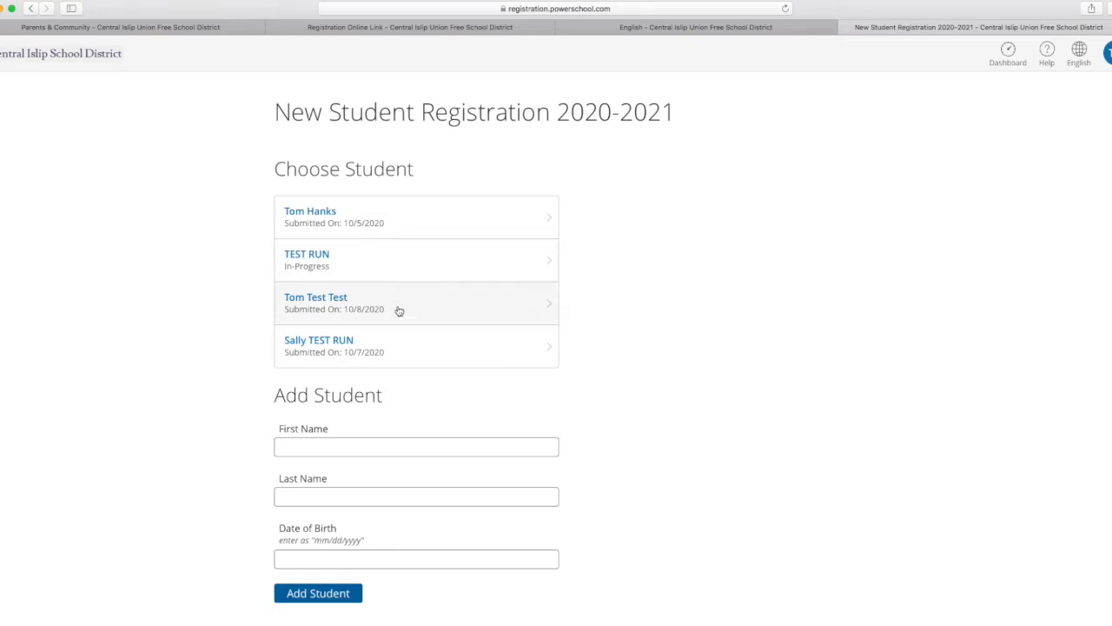
Enter the new student's first and last name under Add Student, appending "TEST RUN" to the first name.
{"action": "scroll", "coordinate": [414, 368], "scroll_direction": "down", "scroll_amount": 1}
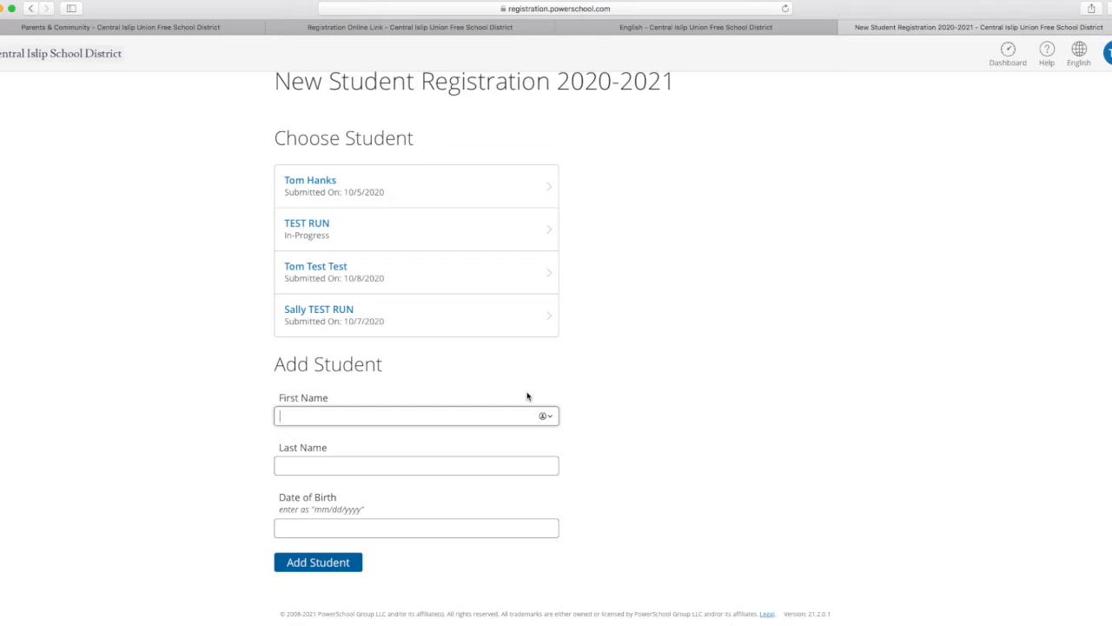
{"action": "left_click", "coordinate": [355, 465]}
{"action": "left_click", "coordinate": [344, 416]}
{"action": "type", "text": "TEST RUN"}
Enter the student's date of birth in mm/dd/yyyy format and add the student to the registration.
{"action": "left_click", "coordinate": [318, 523]}
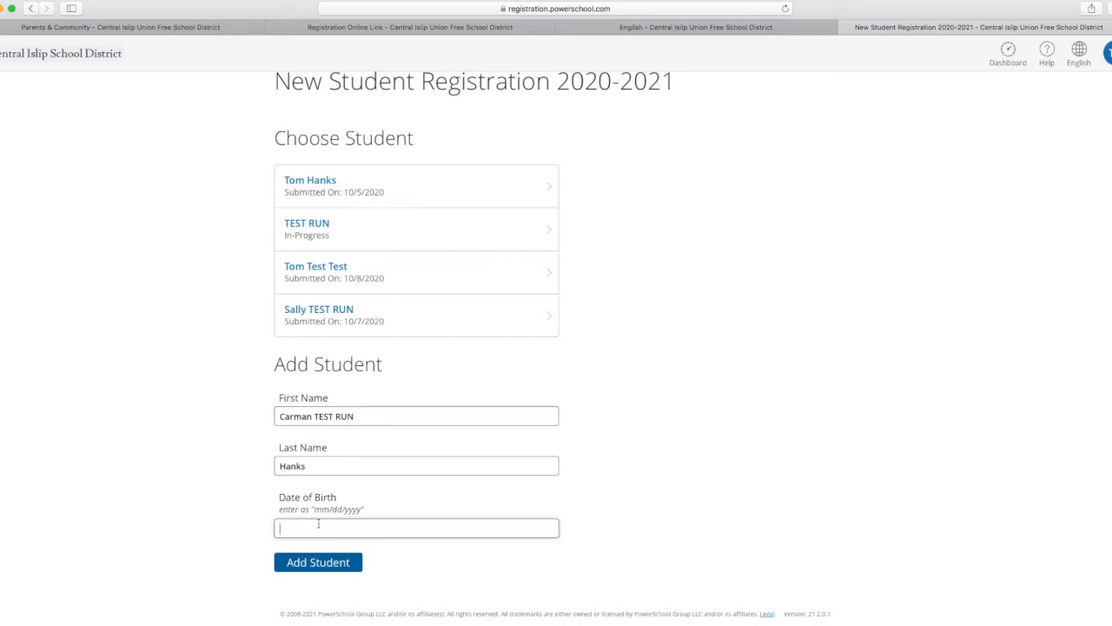
{"action": "type", "text": "3/"}
{"action": "type", "text": "13"}
{"action": "type", "text": "/"}
{"action": "type", "text": "2021"}
{"action": "key", "text": "BackSpace"}
{"action": "key", "text": "BackSpace"}
{"action": "type", "text": "0"}
{"action": "key", "text": "BackSpace"}
{"action": "type", "text": "17"}
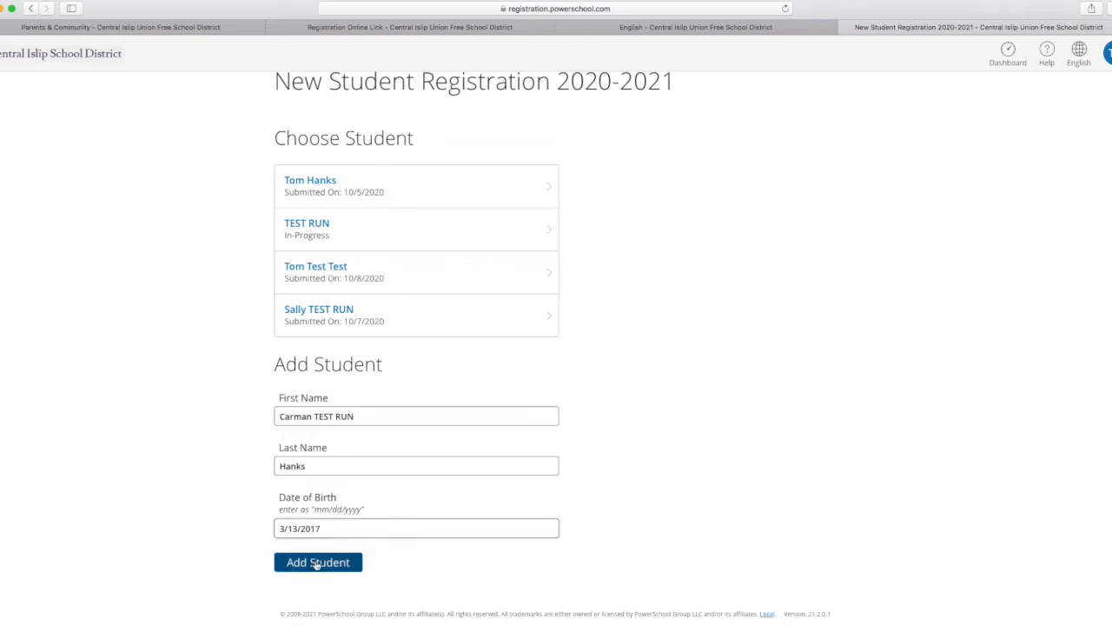
{"action": "left_click", "coordinate": [316, 564]}
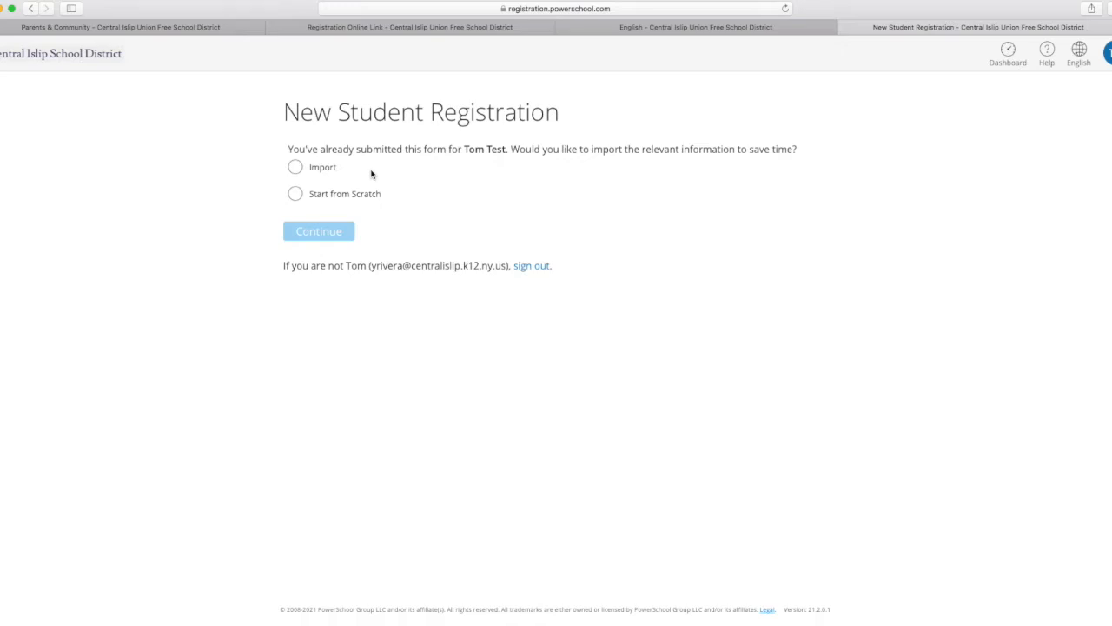
Import the relevant information from the previously submitted form and continue past the Introduction's document requirements to Student Information.
{"action": "left_click", "coordinate": [297, 168]}
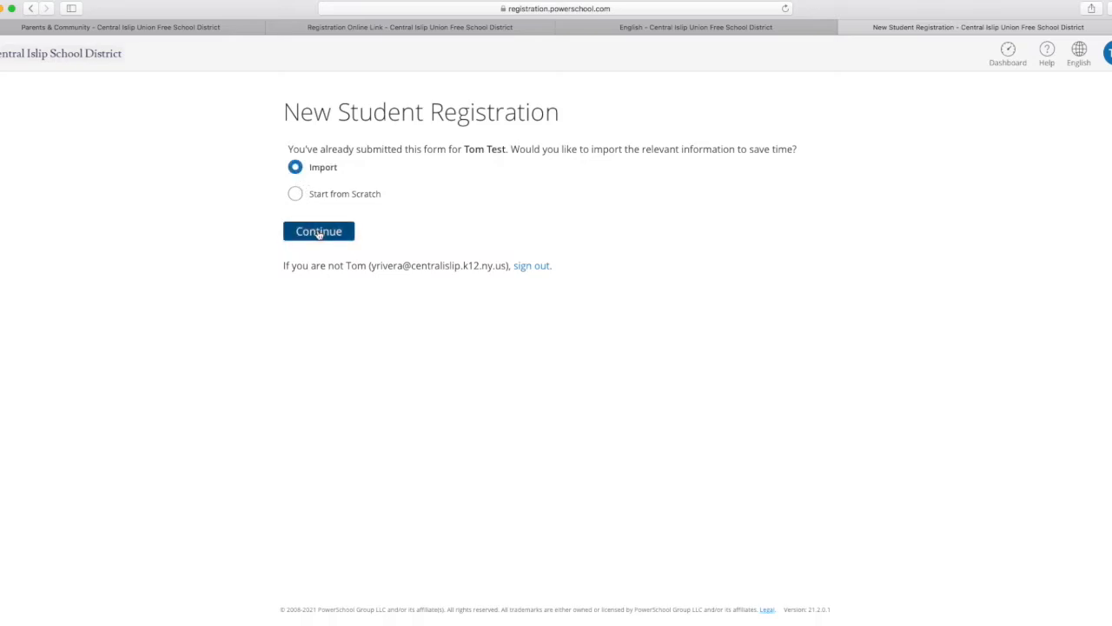
{"action": "left_click", "coordinate": [319, 233]}
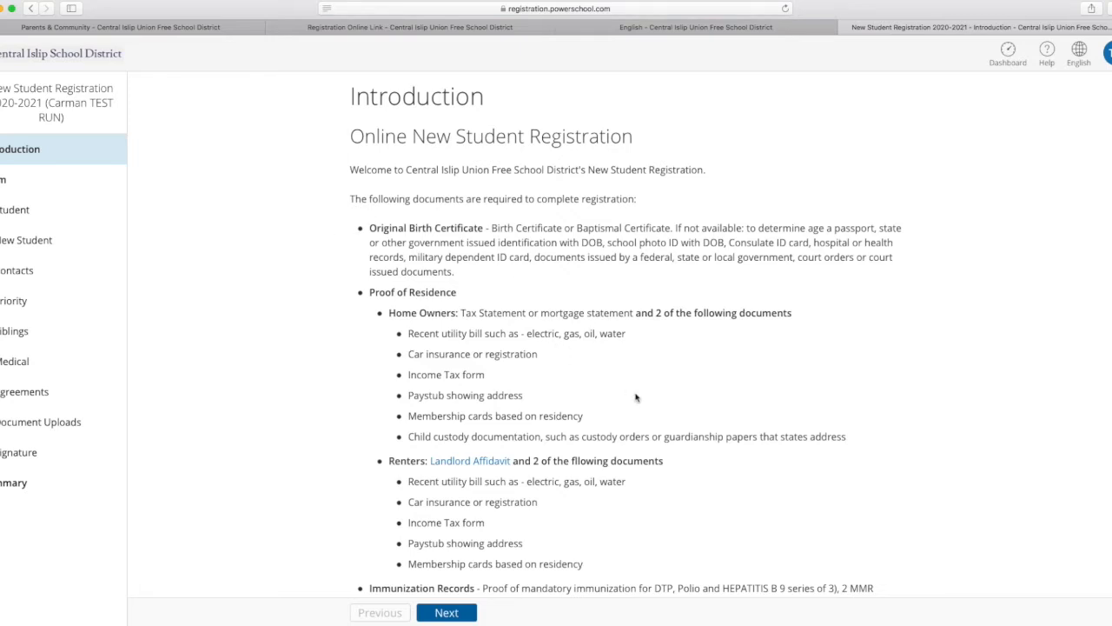
{"action": "scroll", "coordinate": [637, 399], "scroll_direction": "down", "scroll_amount": 2}
{"action": "scroll", "coordinate": [662, 422], "scroll_direction": "down", "scroll_amount": 7}
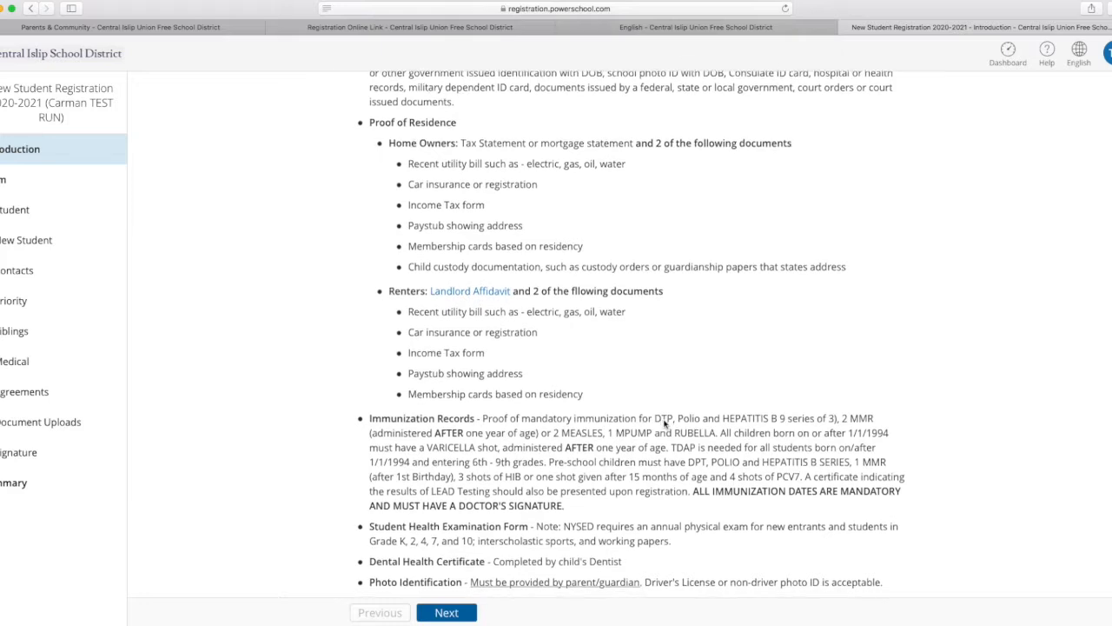
{"action": "scroll", "coordinate": [664, 424], "scroll_direction": "down", "scroll_amount": 3}
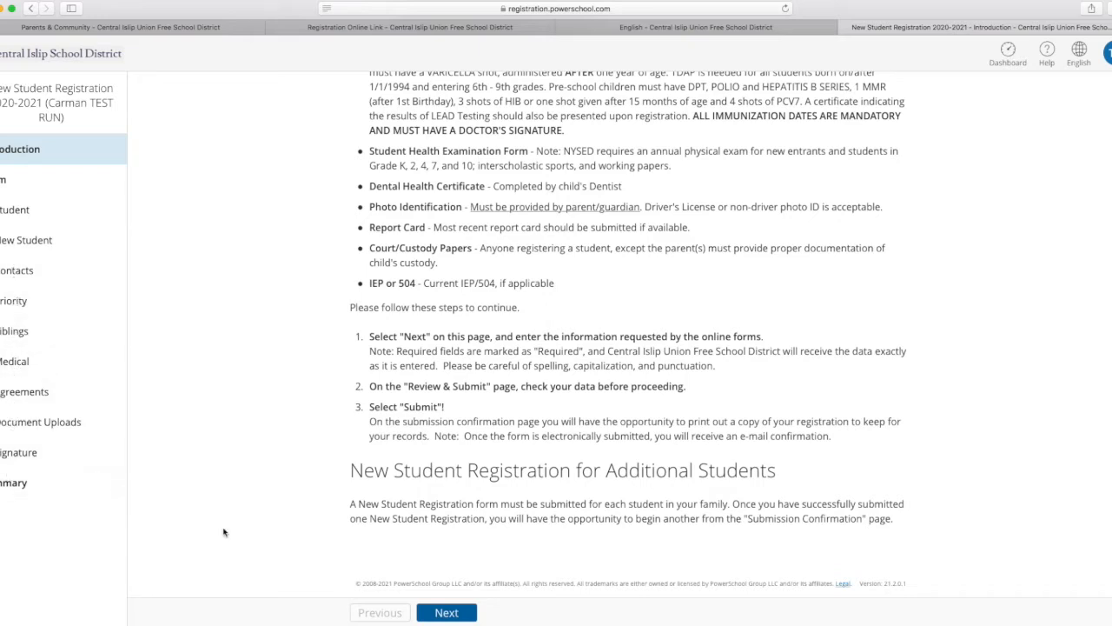
{"action": "left_click", "coordinate": [448, 613]}
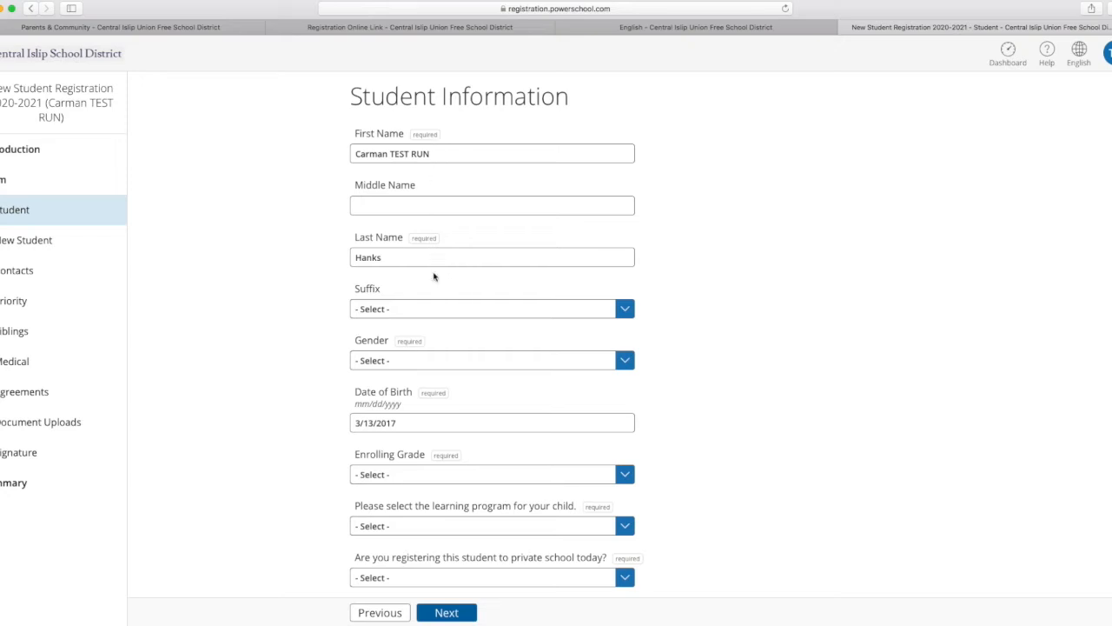
Set the student's gender to Female and the enrolling grade to K.
{"action": "left_click", "coordinate": [623, 363]}
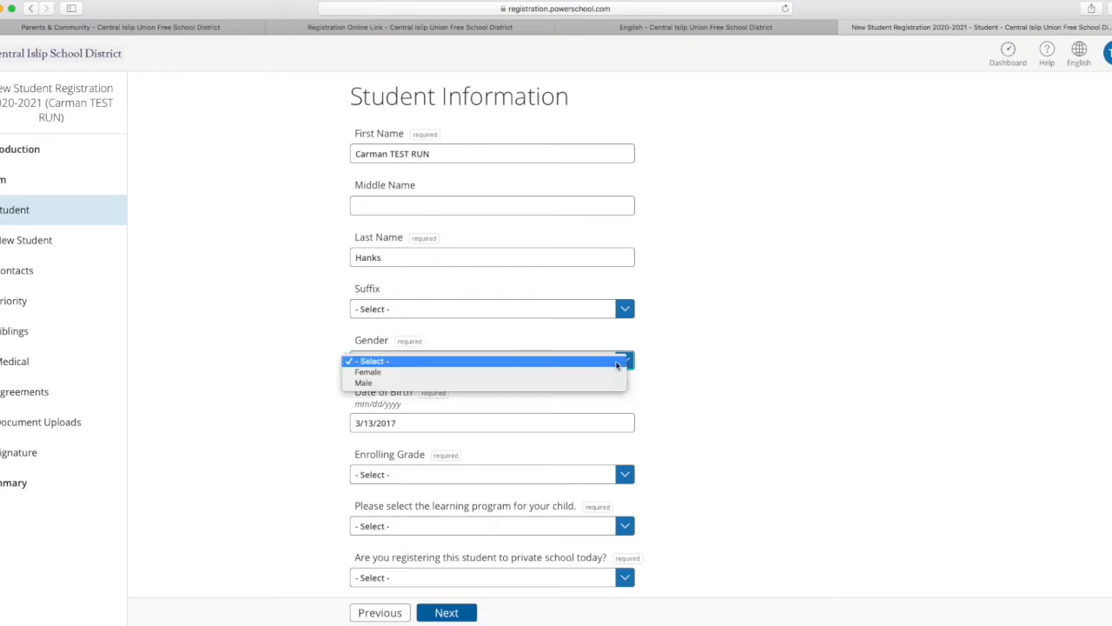
{"action": "left_click", "coordinate": [496, 374]}
{"action": "scroll", "coordinate": [497, 382], "scroll_direction": "down", "scroll_amount": 2}
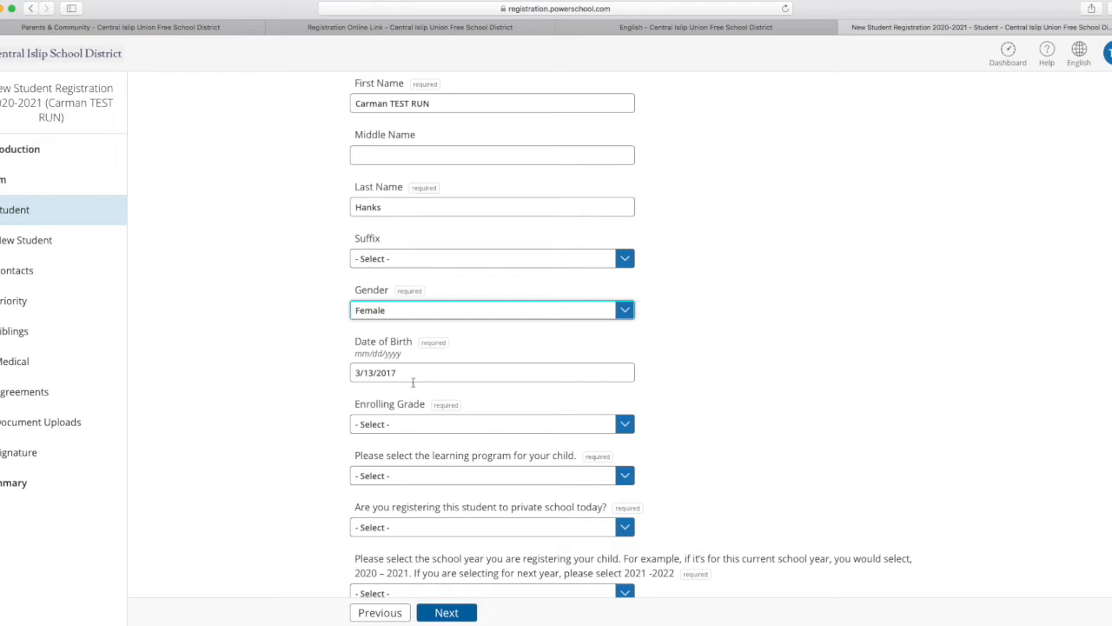
{"action": "left_click", "coordinate": [623, 426]}
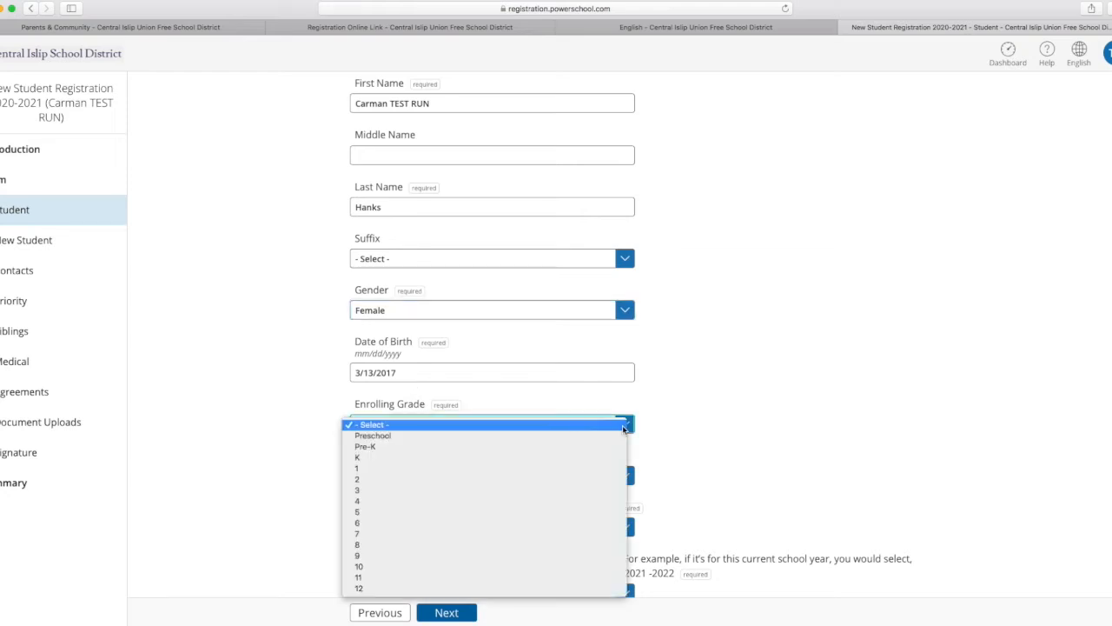
{"action": "left_click", "coordinate": [356, 458]}
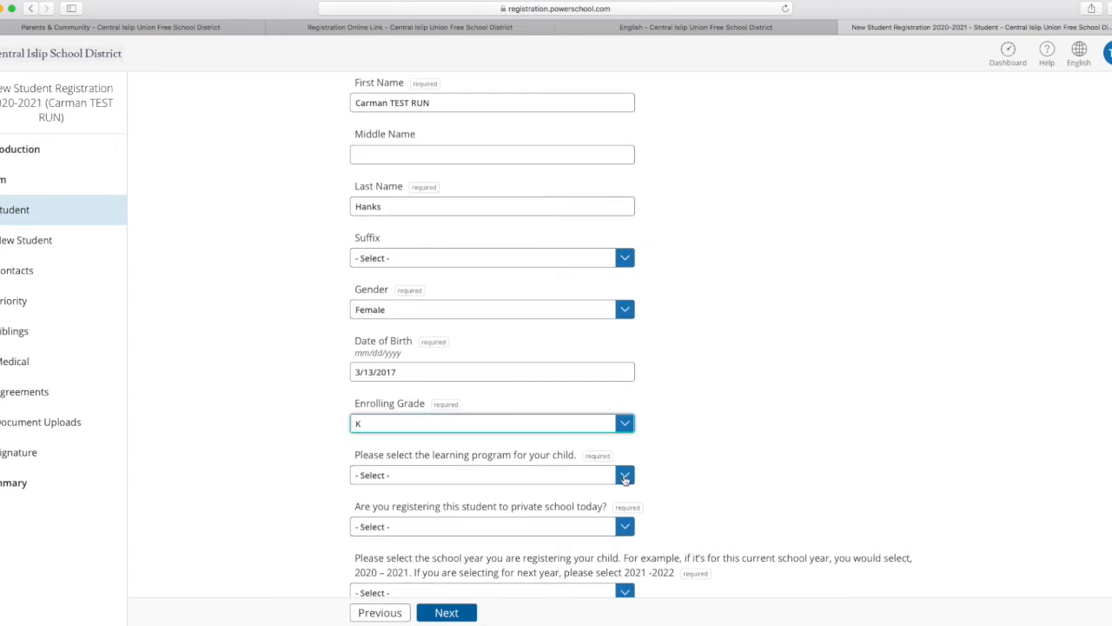
Choose Hybrid Learner as the child's learning program.
{"action": "scroll", "coordinate": [624, 479], "scroll_direction": "down", "scroll_amount": 5}
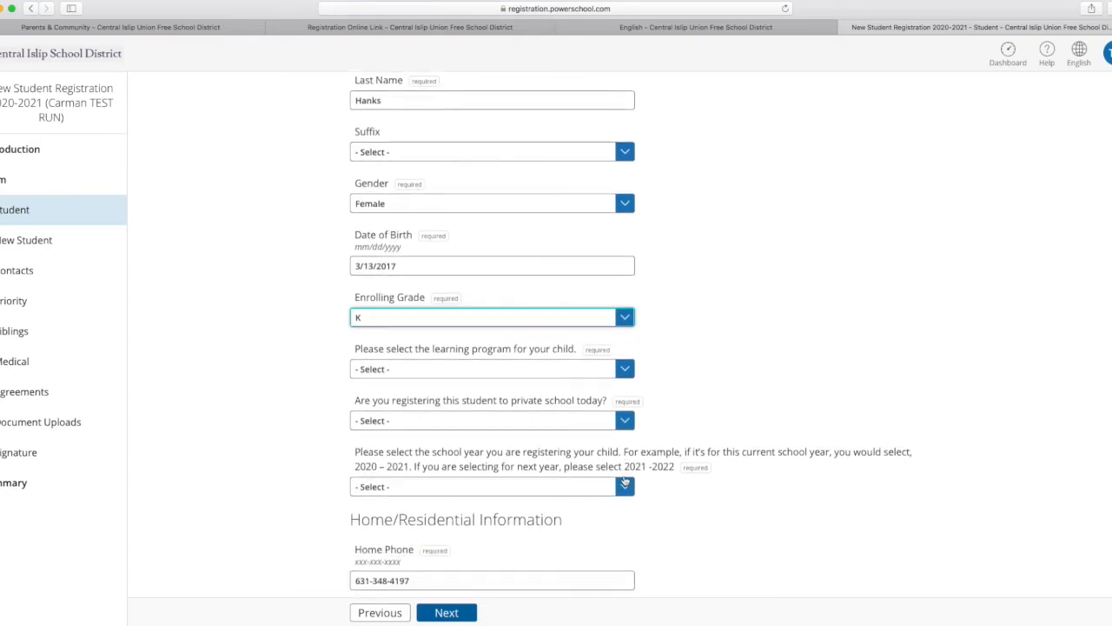
{"action": "left_click", "coordinate": [622, 214]}
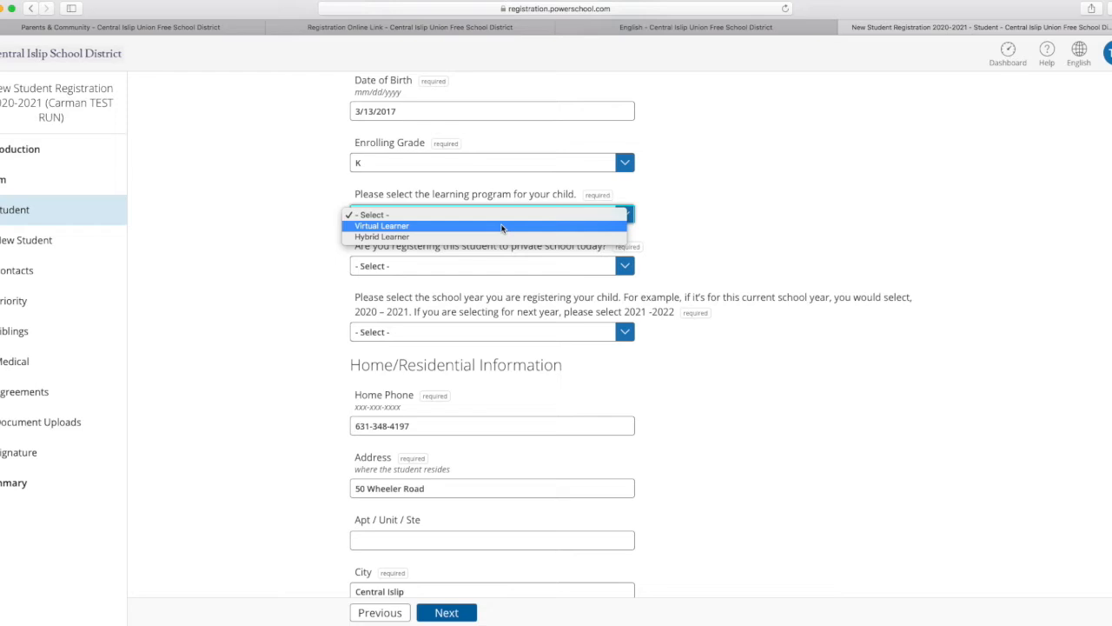
{"action": "left_click", "coordinate": [498, 236]}
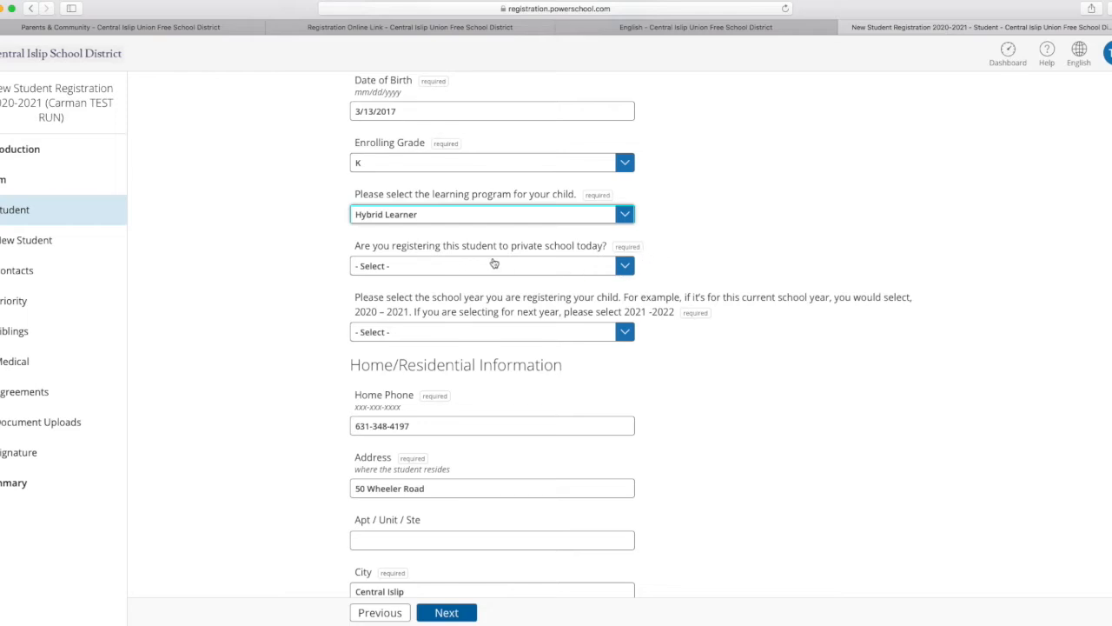
Answer No to registering the student to private school and choose 2020-2021 as the school year.
{"action": "left_click", "coordinate": [623, 266]}
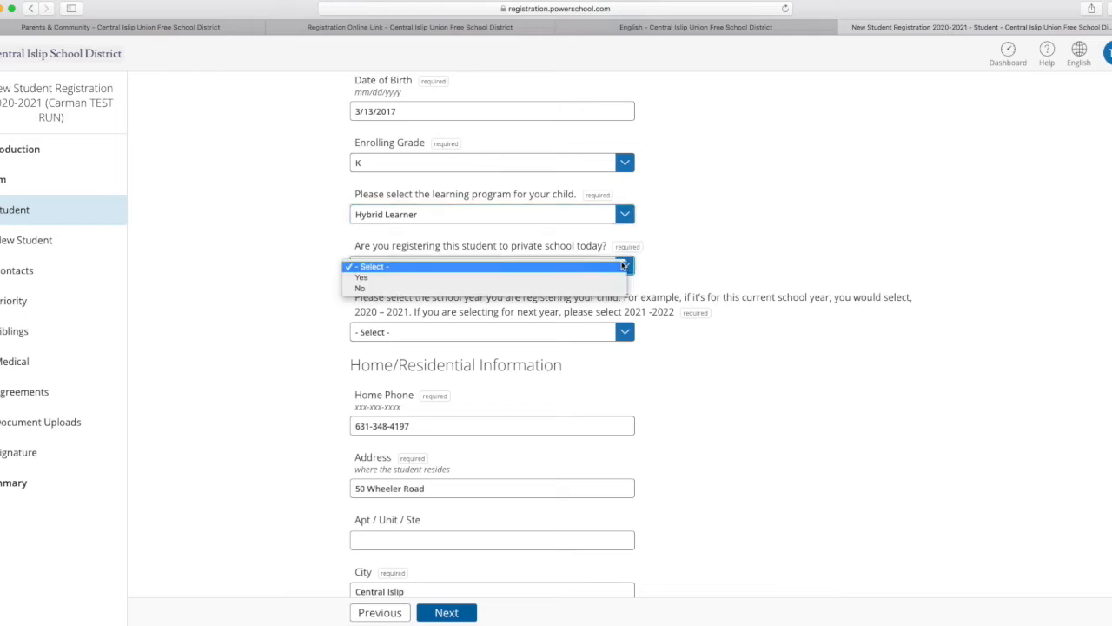
{"action": "left_click", "coordinate": [518, 288]}
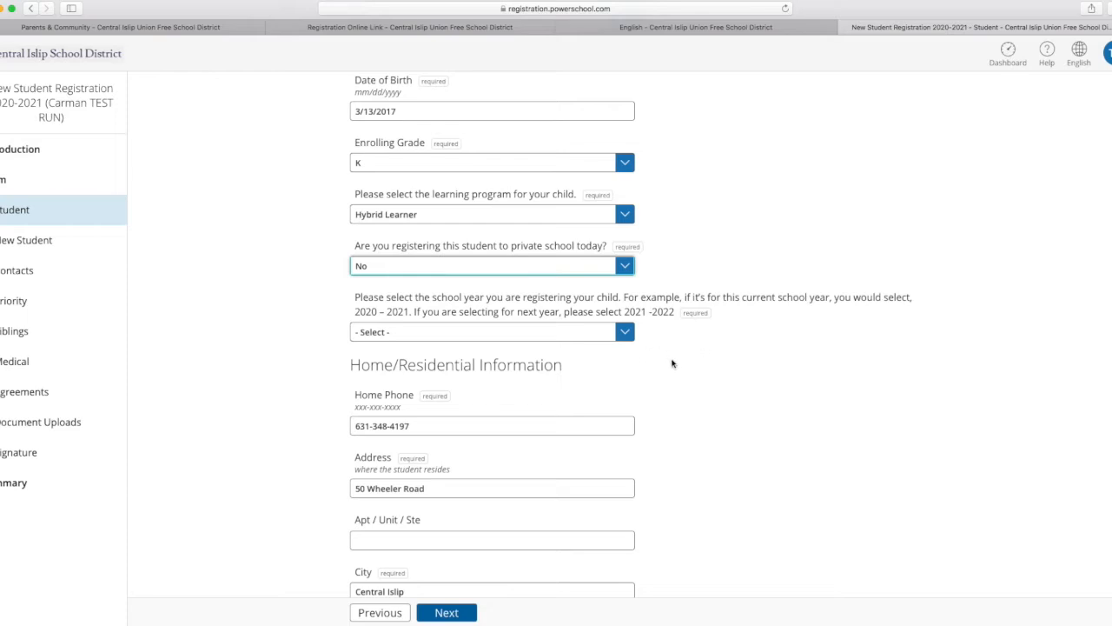
{"action": "left_click", "coordinate": [630, 335]}
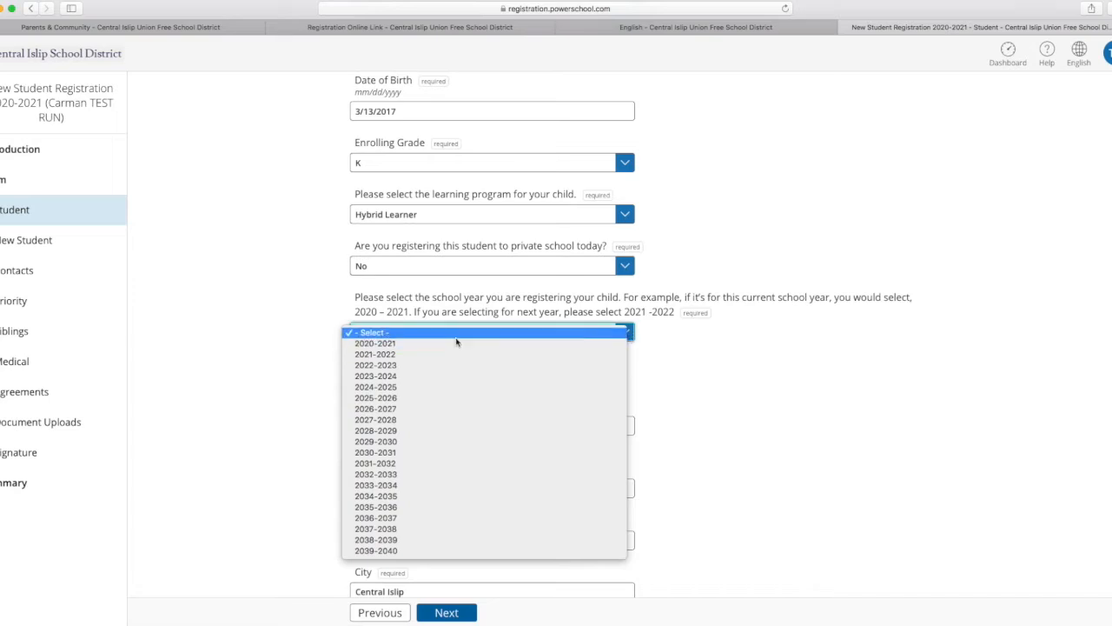
{"action": "left_click", "coordinate": [390, 345]}
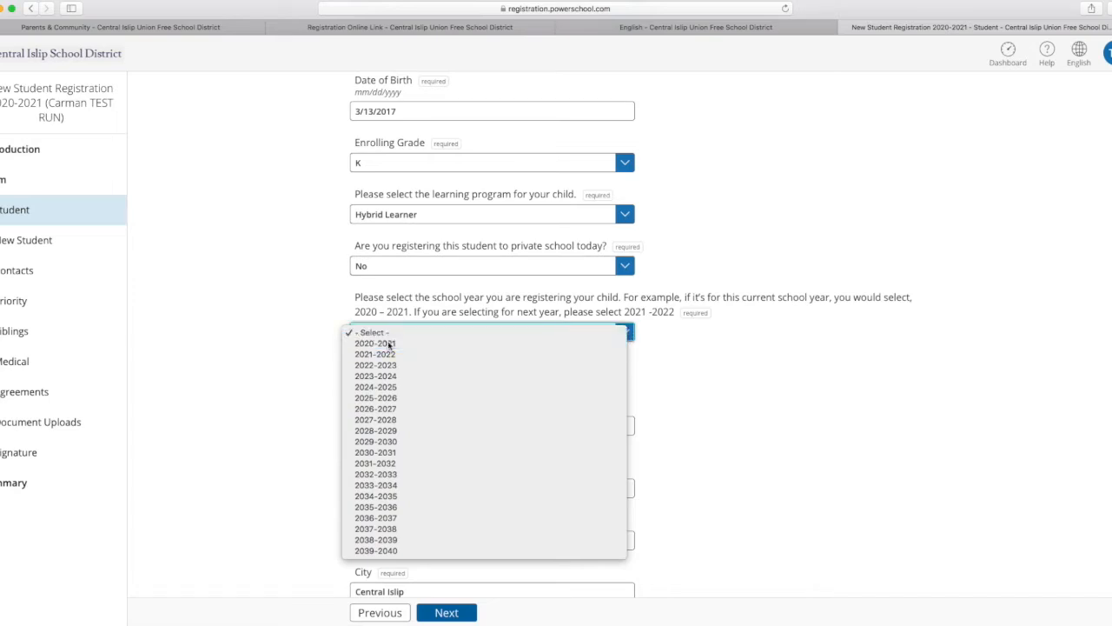
Review the imported home and residential information and the proof of residence requirements for homeowners.
{"action": "scroll", "coordinate": [731, 379], "scroll_direction": "down", "scroll_amount": 3}
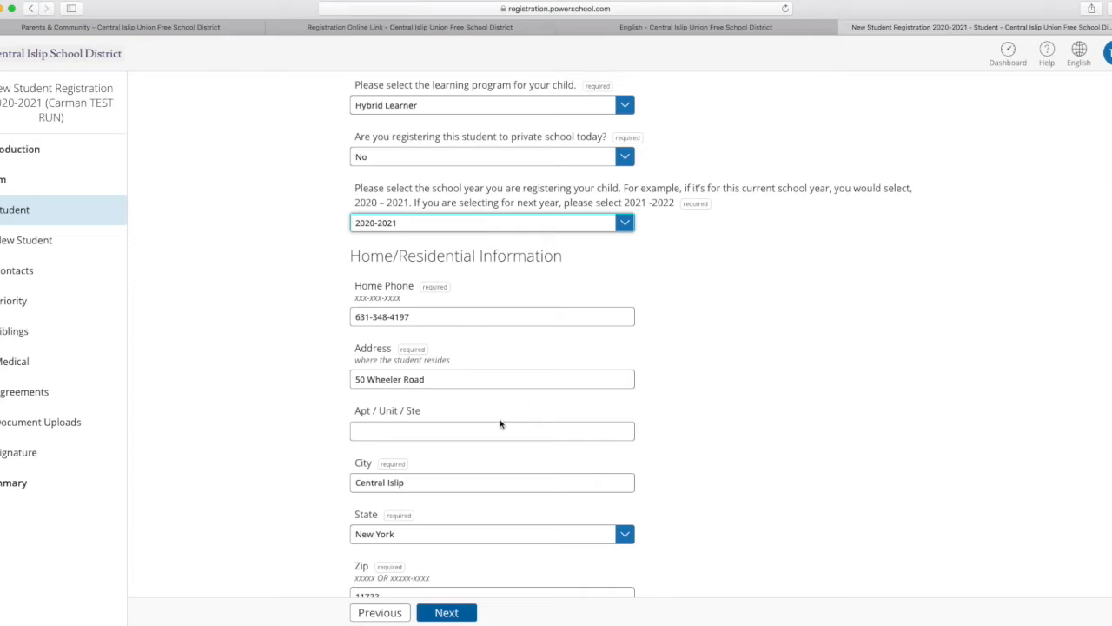
{"action": "scroll", "coordinate": [638, 396], "scroll_direction": "down", "scroll_amount": 3}
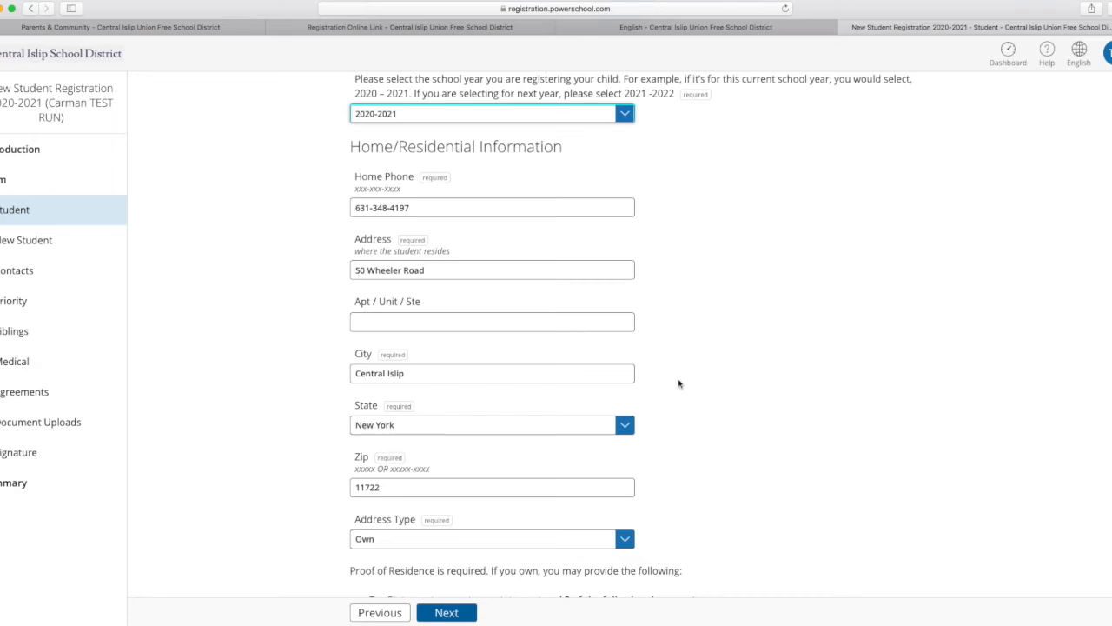
{"action": "scroll", "coordinate": [690, 422], "scroll_direction": "down", "scroll_amount": 3}
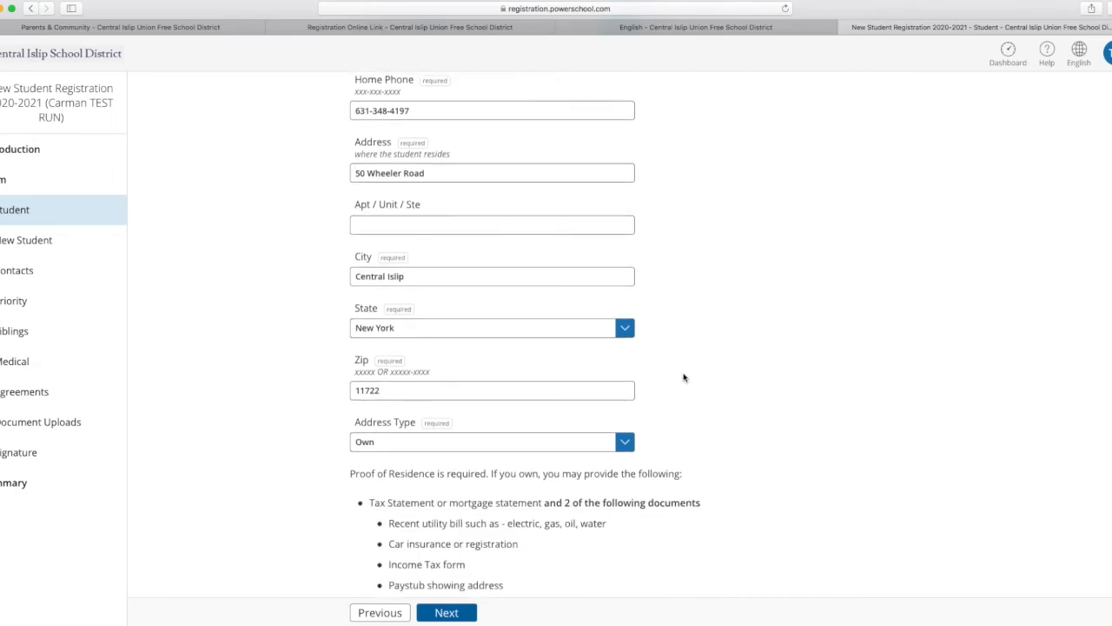
{"action": "scroll", "coordinate": [704, 402], "scroll_direction": "down", "scroll_amount": 2}
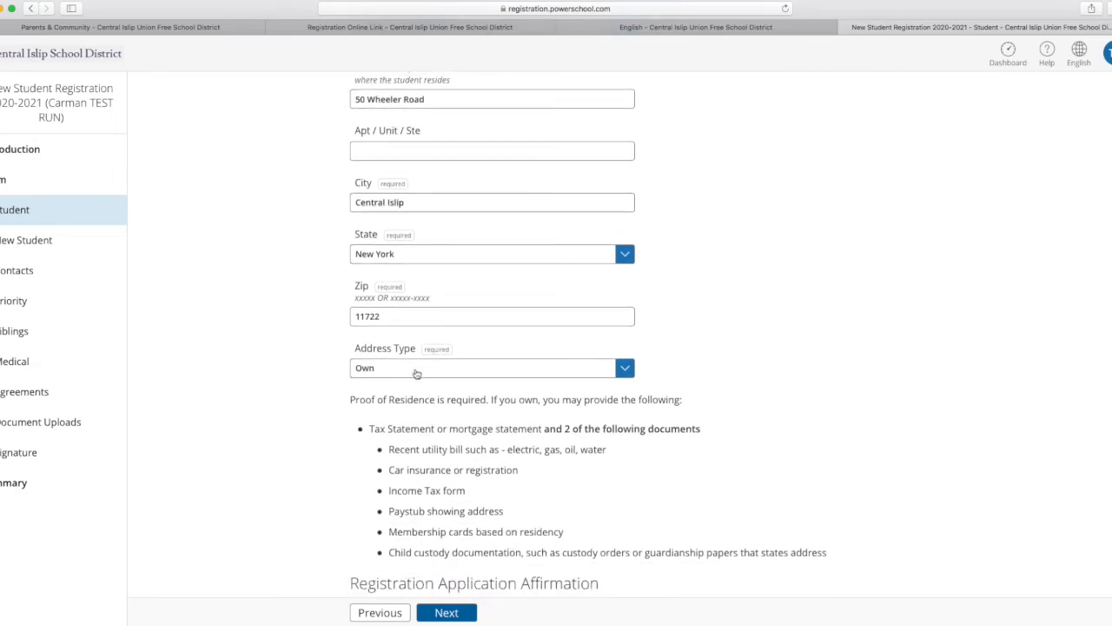
{"action": "scroll", "coordinate": [639, 445], "scroll_direction": "down", "scroll_amount": 1}
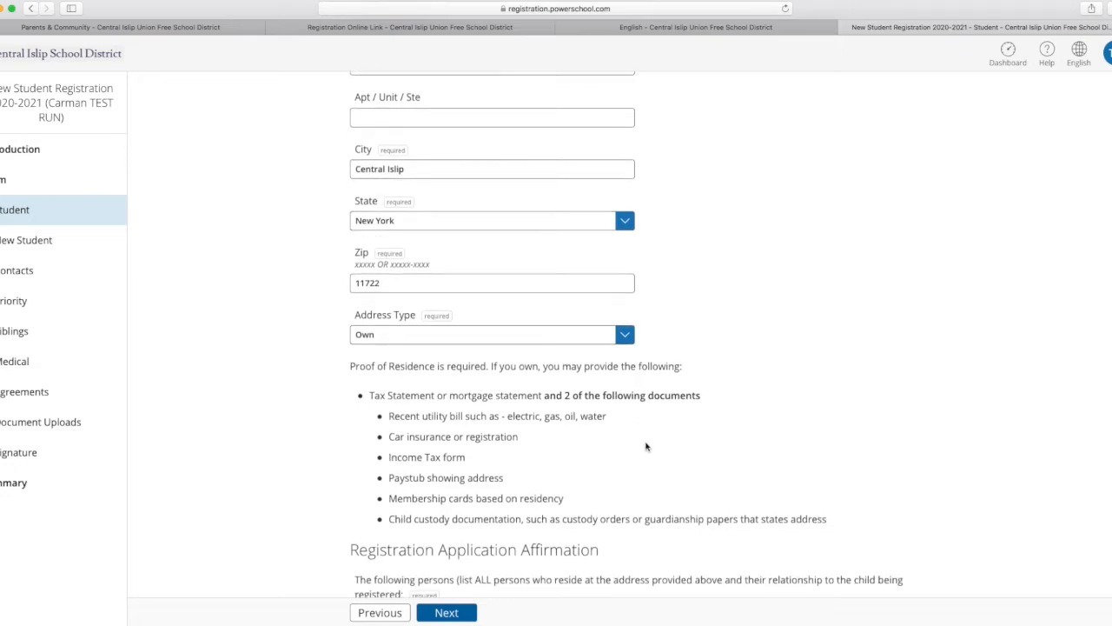
{"action": "scroll", "coordinate": [646, 447], "scroll_direction": "down", "scroll_amount": 4}
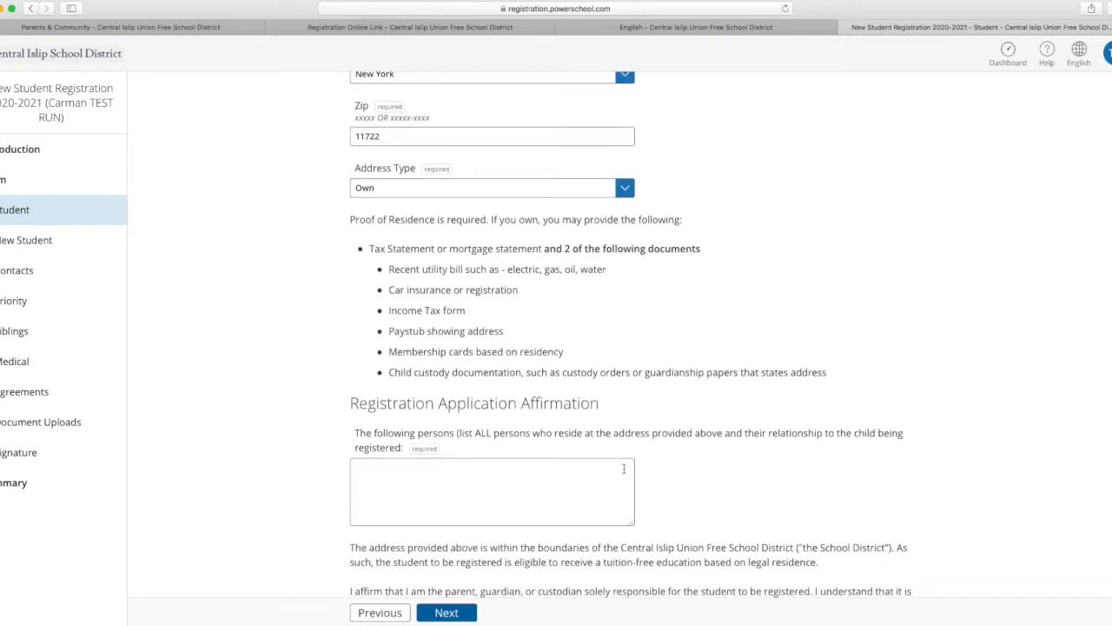
{"action": "scroll", "coordinate": [395, 447], "scroll_direction": "down", "scroll_amount": 1}
{"action": "scroll", "coordinate": [396, 446], "scroll_direction": "up", "scroll_amount": 1}
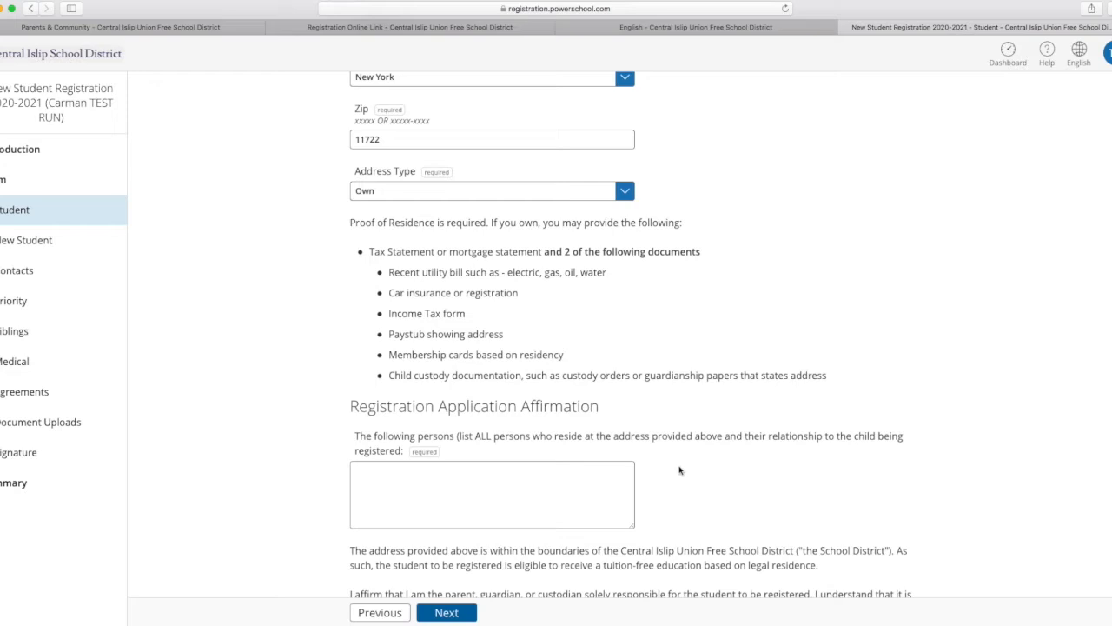
{"action": "scroll", "coordinate": [400, 486], "scroll_direction": "up", "scroll_amount": 1}
List the people living at the address in the Registration Application Affirmation: the student as daughter and the parent's full name as Mother.
{"action": "left_click", "coordinate": [400, 486]}
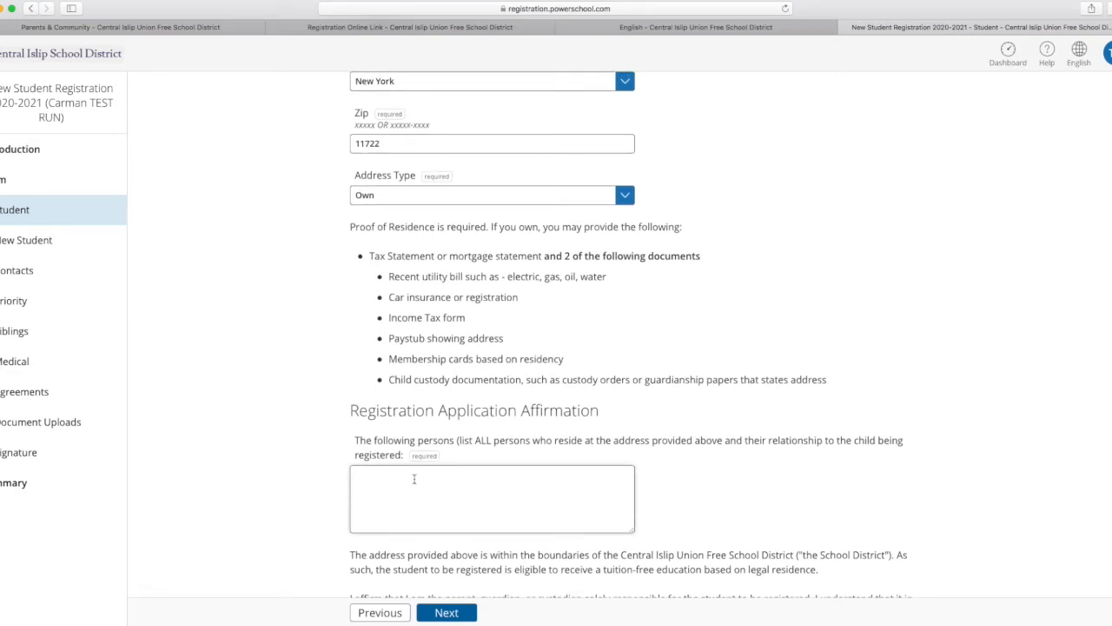
{"action": "type", "text": "Carm"}
{"action": "type", "text": "an - daughter "}
{"action": "type", "text": " - Mother"}
Read the affirmation statements and answer Yes to attesting that they are understood, true and accurate.
{"action": "scroll", "coordinate": [657, 486], "scroll_direction": "down", "scroll_amount": 2}
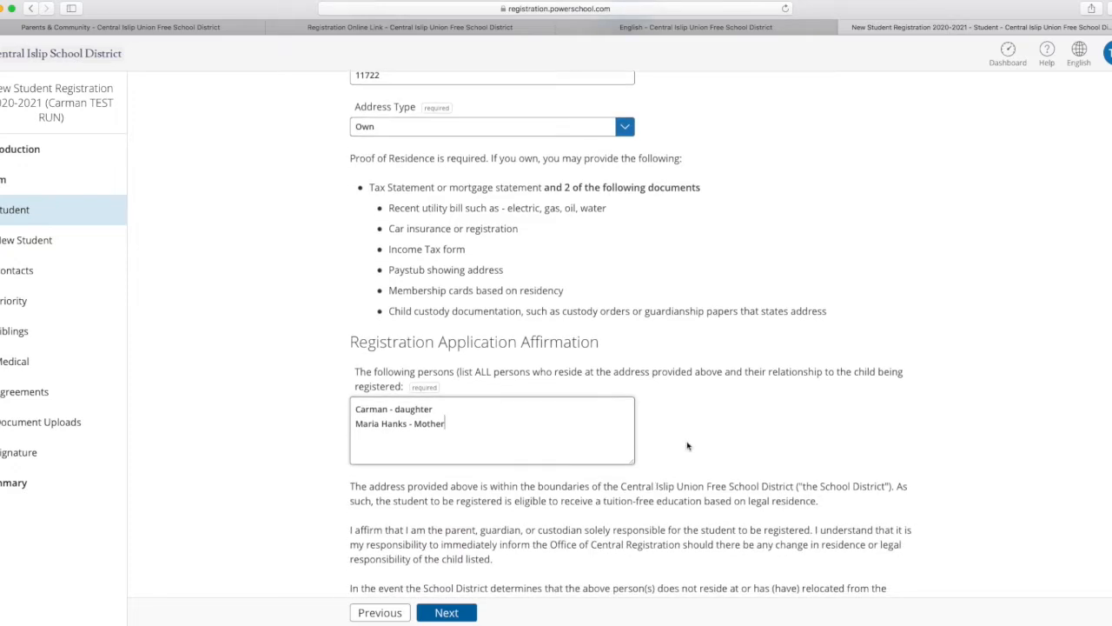
{"action": "scroll", "coordinate": [574, 535], "scroll_direction": "down", "scroll_amount": 5}
{"action": "scroll", "coordinate": [573, 534], "scroll_direction": "down", "scroll_amount": 2}
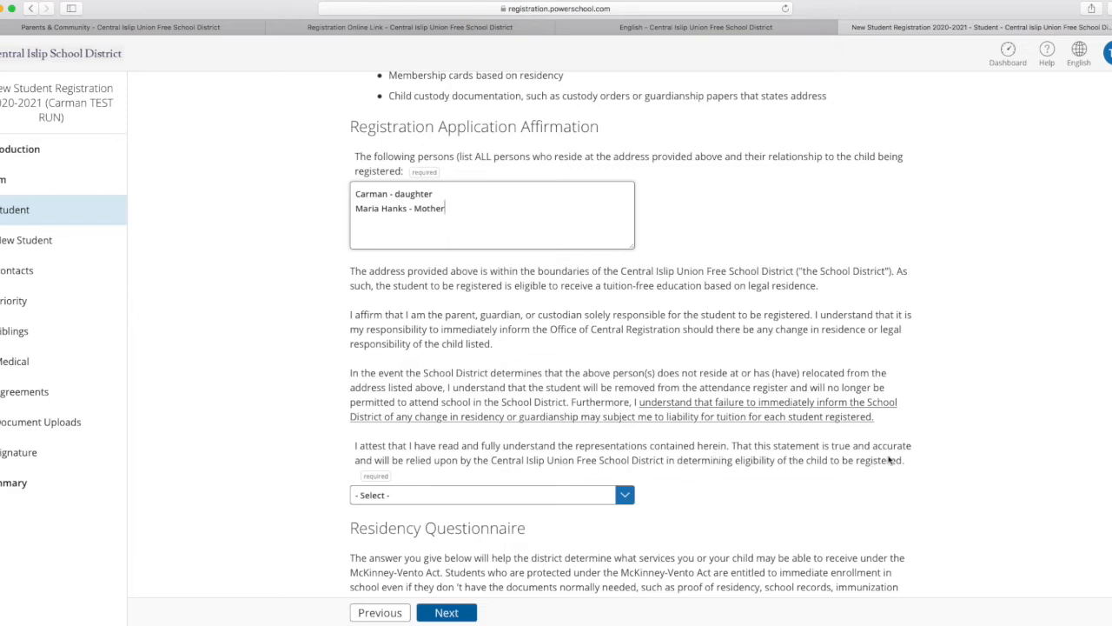
{"action": "left_click", "coordinate": [628, 500]}
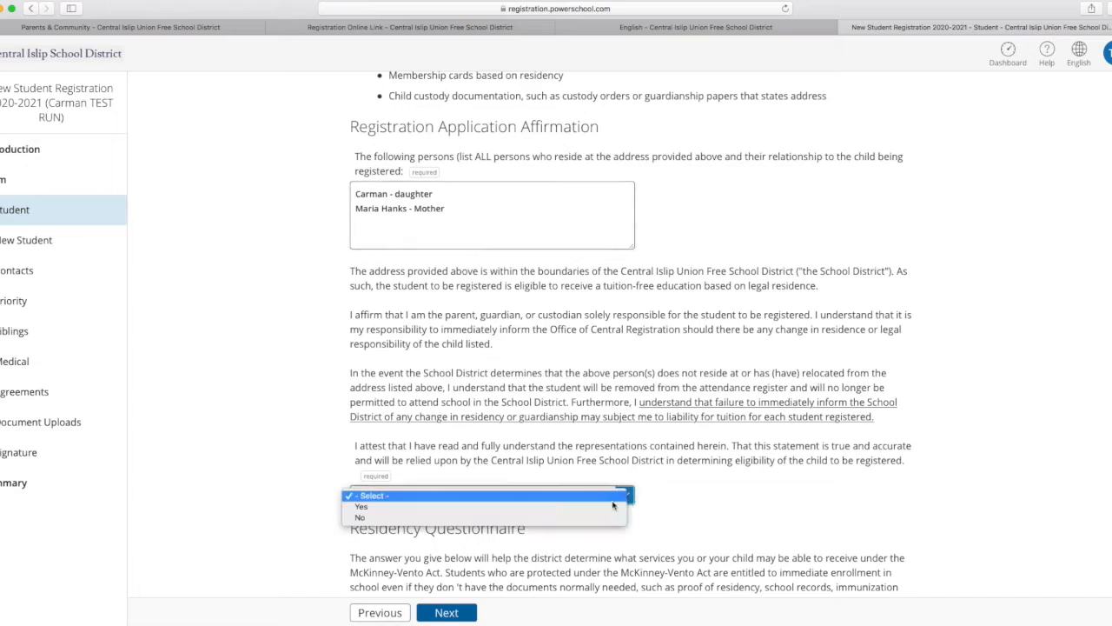
{"action": "left_click", "coordinate": [541, 510]}
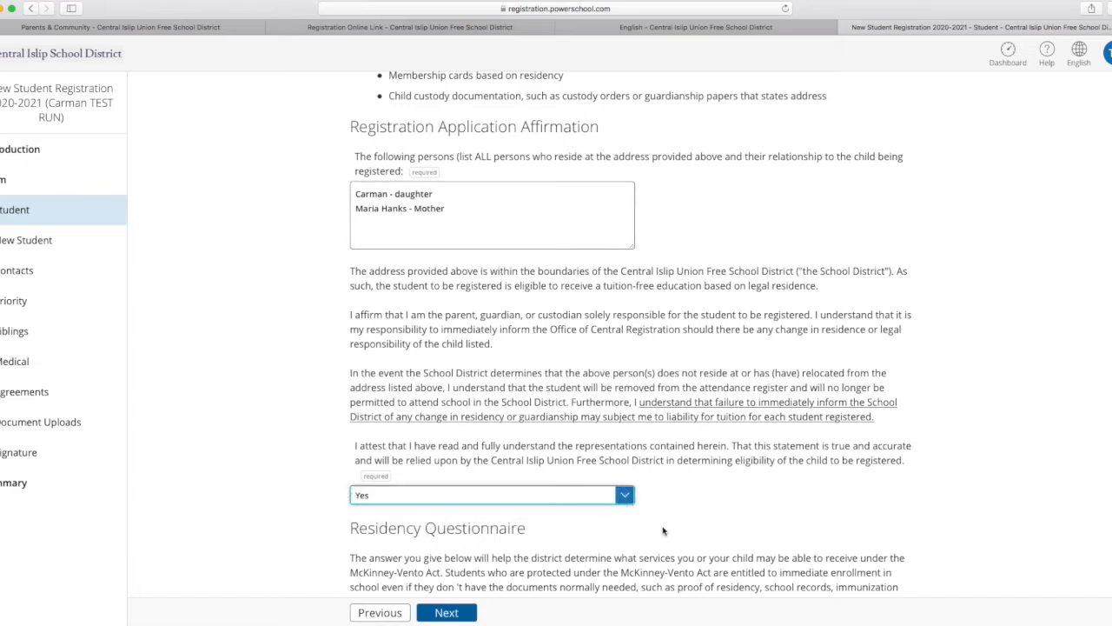
Answer No to the temporary living arrangement question in the Residency Questionnaire and continue to New Student Information.
{"action": "scroll", "coordinate": [541, 504], "scroll_direction": "down", "scroll_amount": 3}
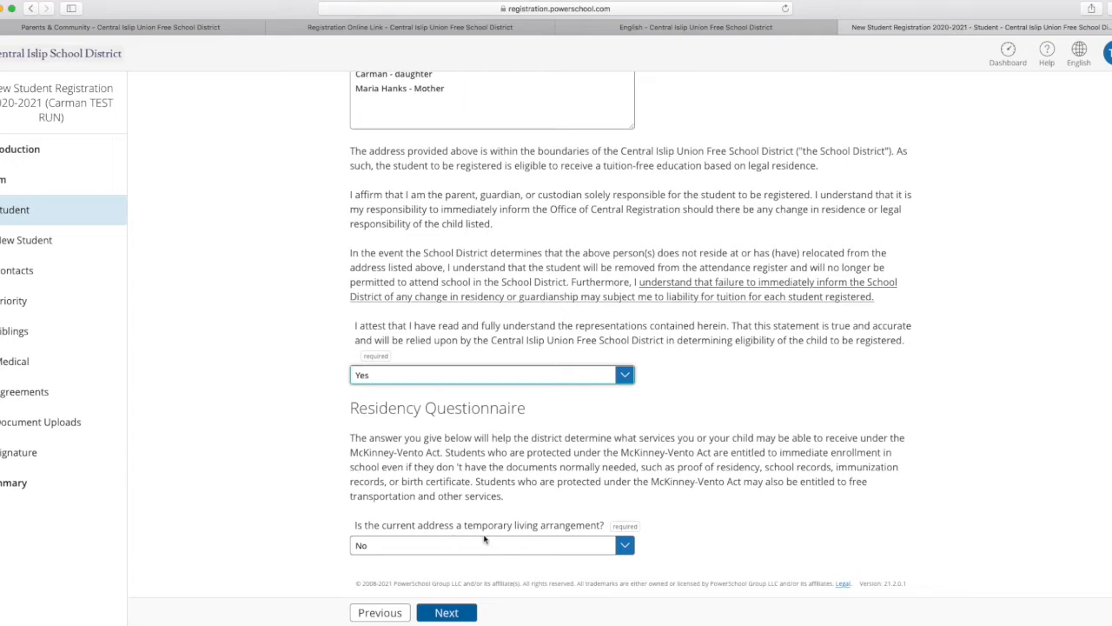
{"action": "left_click", "coordinate": [622, 545]}
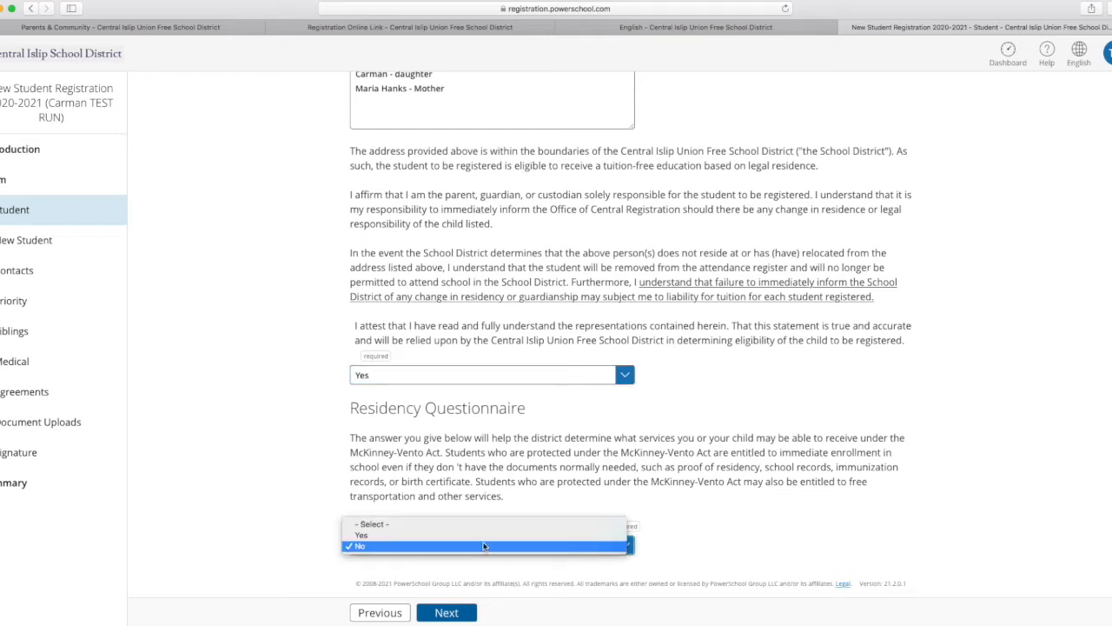
{"action": "left_click", "coordinate": [450, 545]}
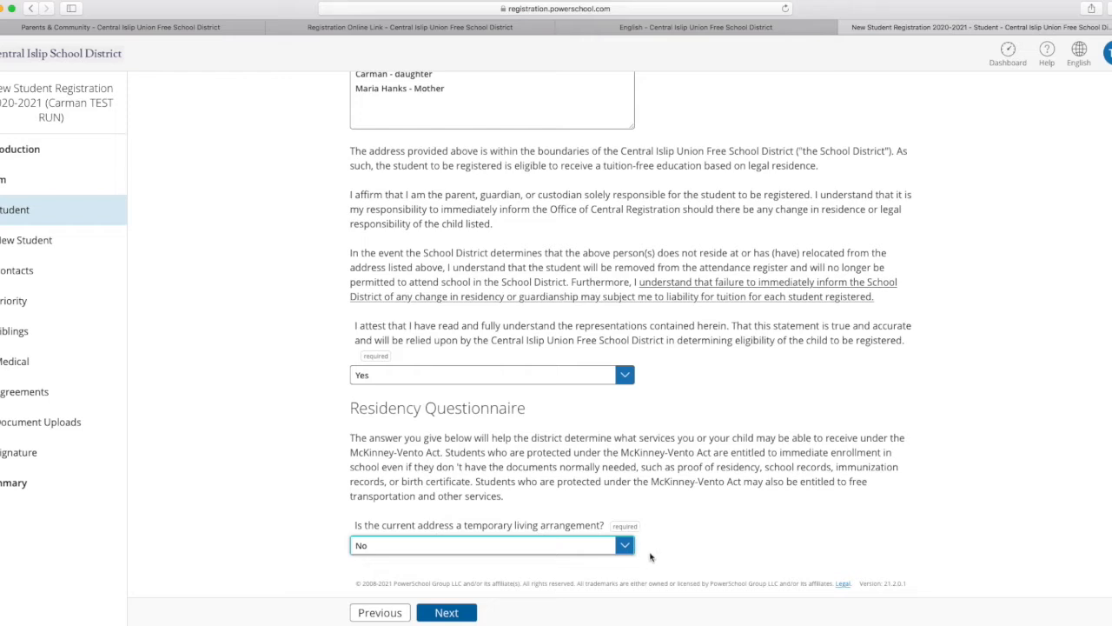
{"action": "left_click", "coordinate": [468, 615]}
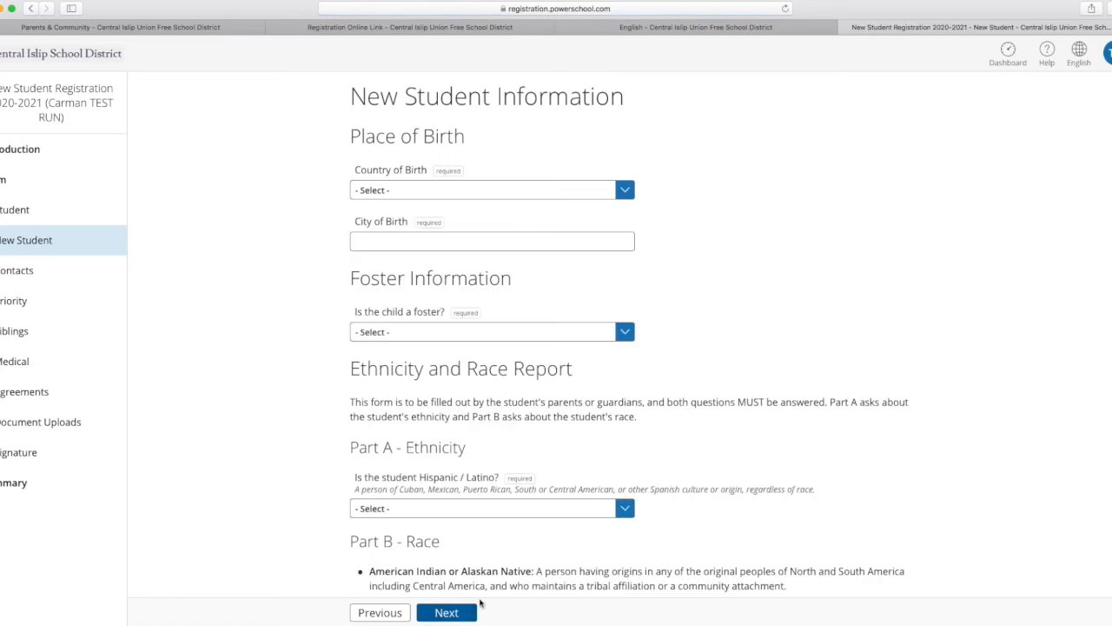
Set the student's place of birth to Brooklyn, New York, United States of America.
{"action": "left_click", "coordinate": [624, 191]}
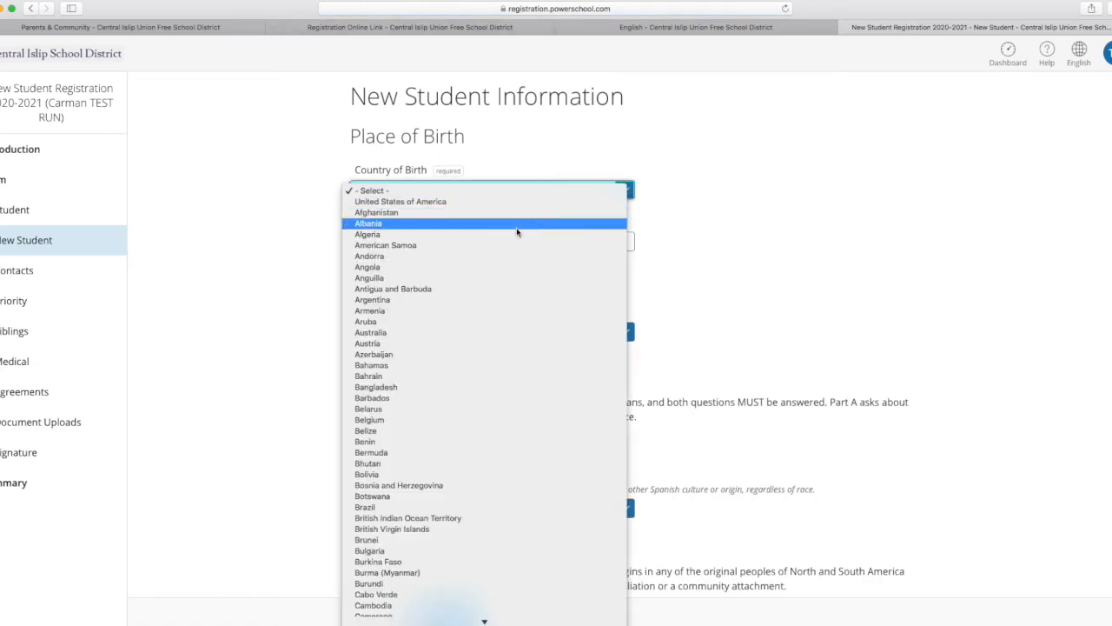
{"action": "left_click", "coordinate": [437, 202]}
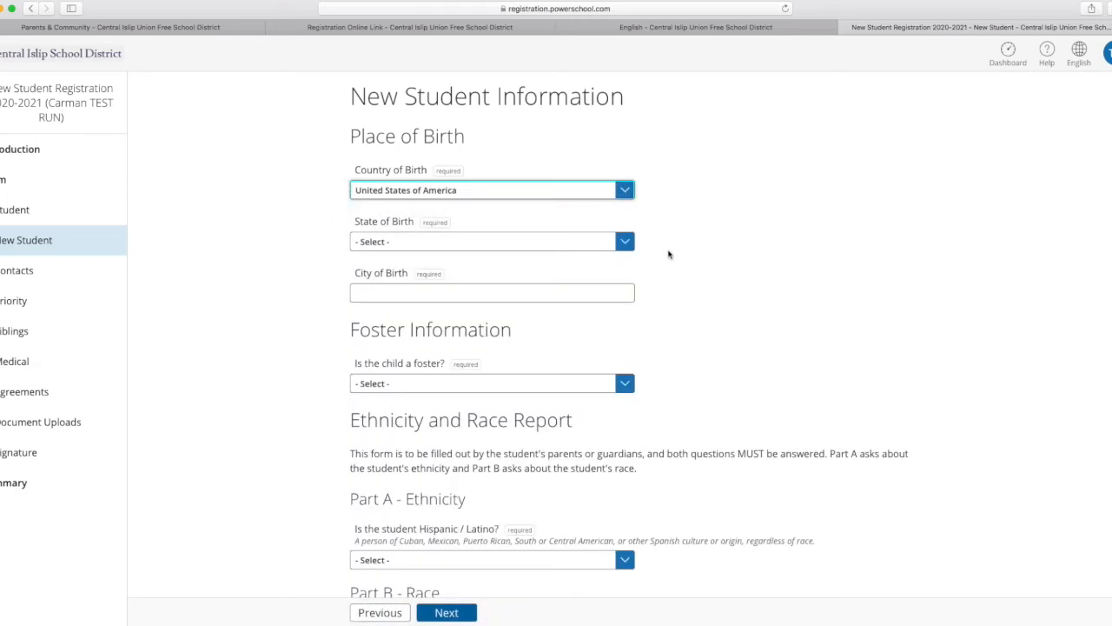
{"action": "left_click", "coordinate": [629, 249]}
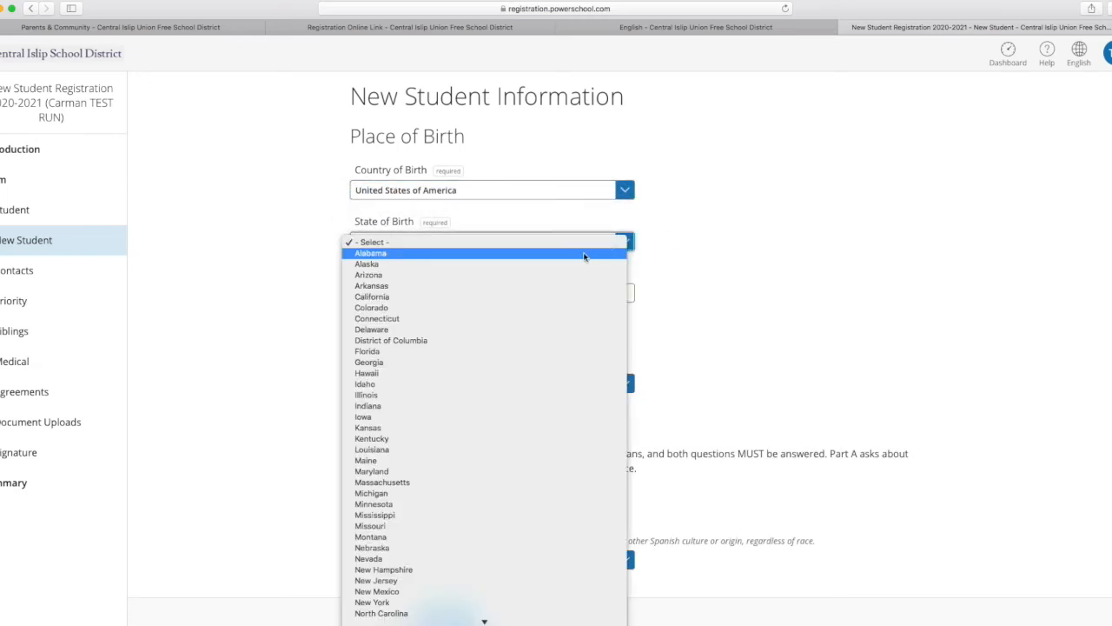
{"action": "scroll", "coordinate": [468, 467], "scroll_direction": "down", "scroll_amount": 1}
{"action": "scroll", "coordinate": [467, 468], "scroll_direction": "down", "scroll_amount": 5}
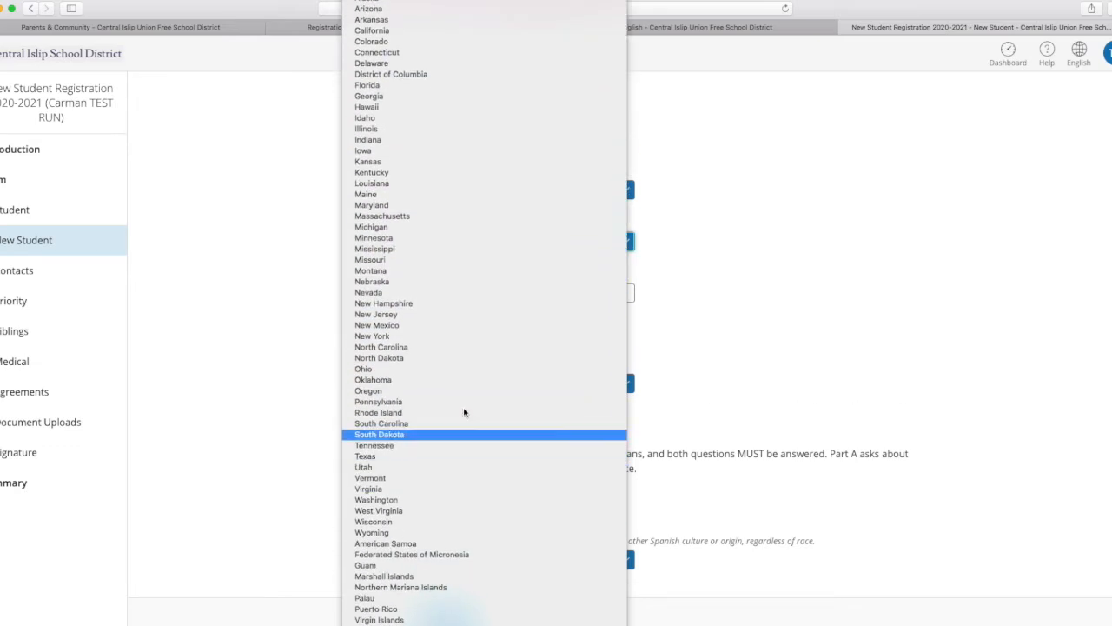
{"action": "left_click", "coordinate": [426, 335]}
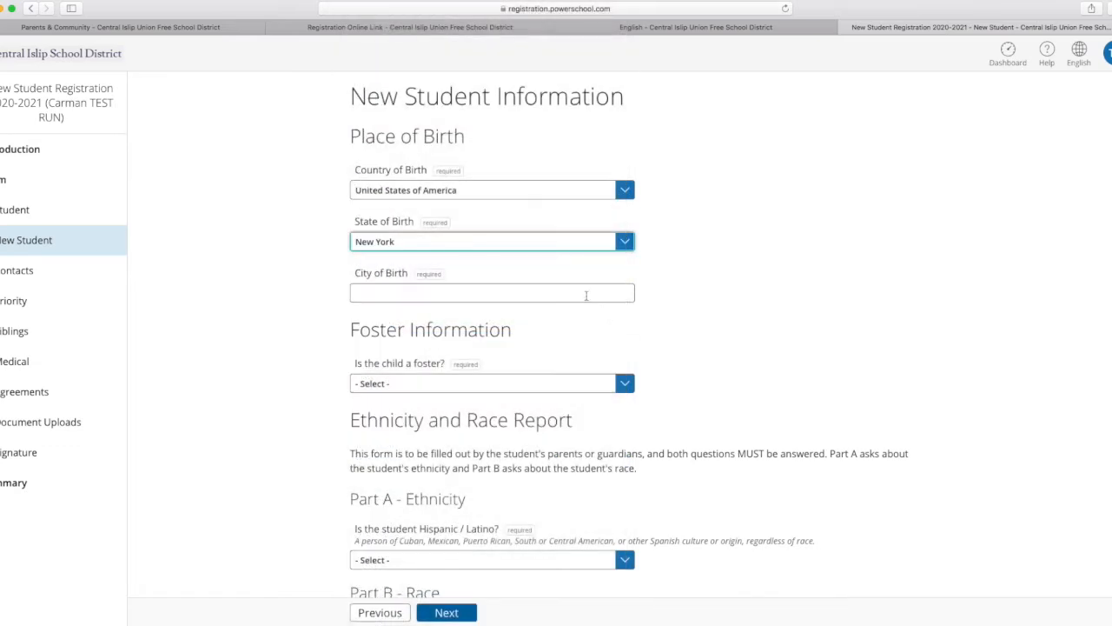
{"action": "left_click", "coordinate": [502, 294]}
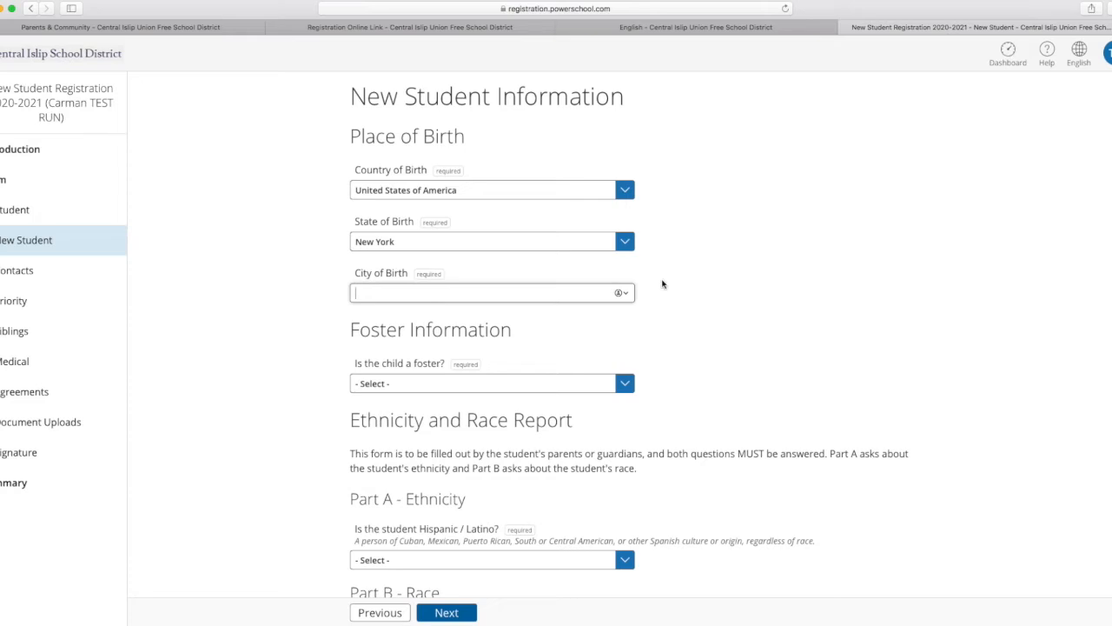
{"action": "type", "text": "Brooklyn"}
Answer No to the child being a foster and set the ethnicity to Yes, Hispanic/Latino.
{"action": "left_click", "coordinate": [624, 385]}
{"action": "left_click", "coordinate": [570, 406]}
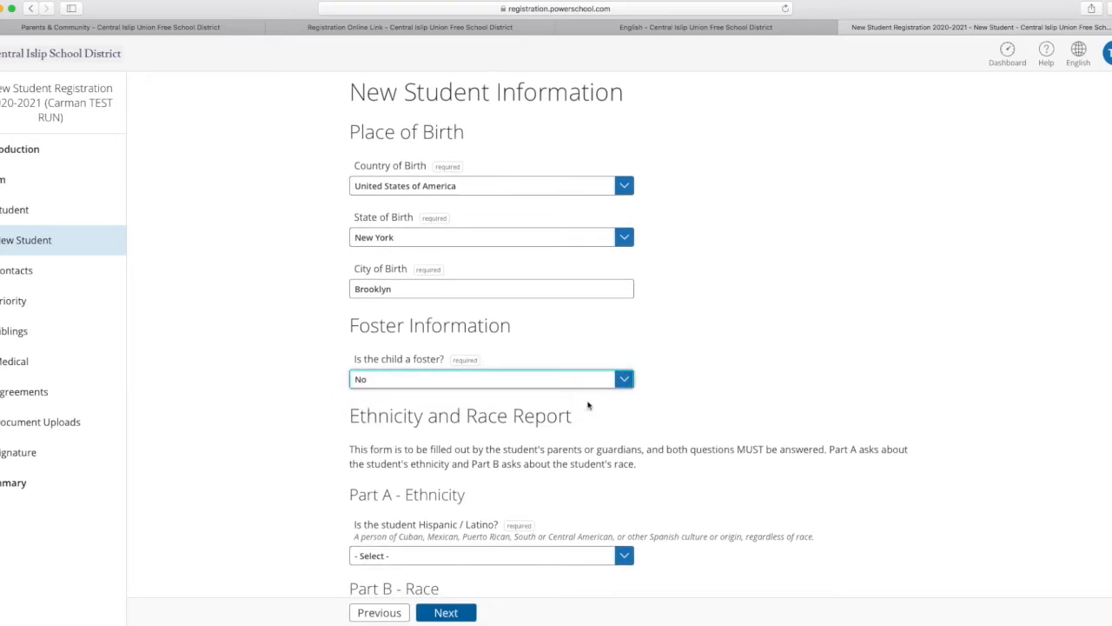
{"action": "scroll", "coordinate": [721, 379], "scroll_direction": "down", "scroll_amount": 3}
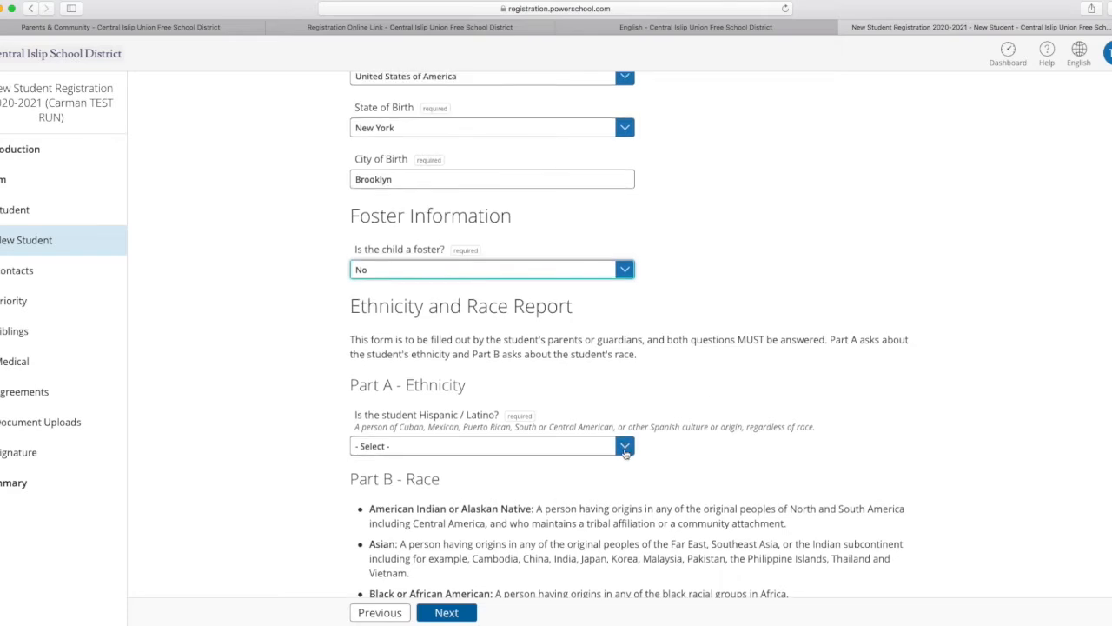
{"action": "left_click", "coordinate": [625, 447]}
{"action": "left_click", "coordinate": [479, 457]}
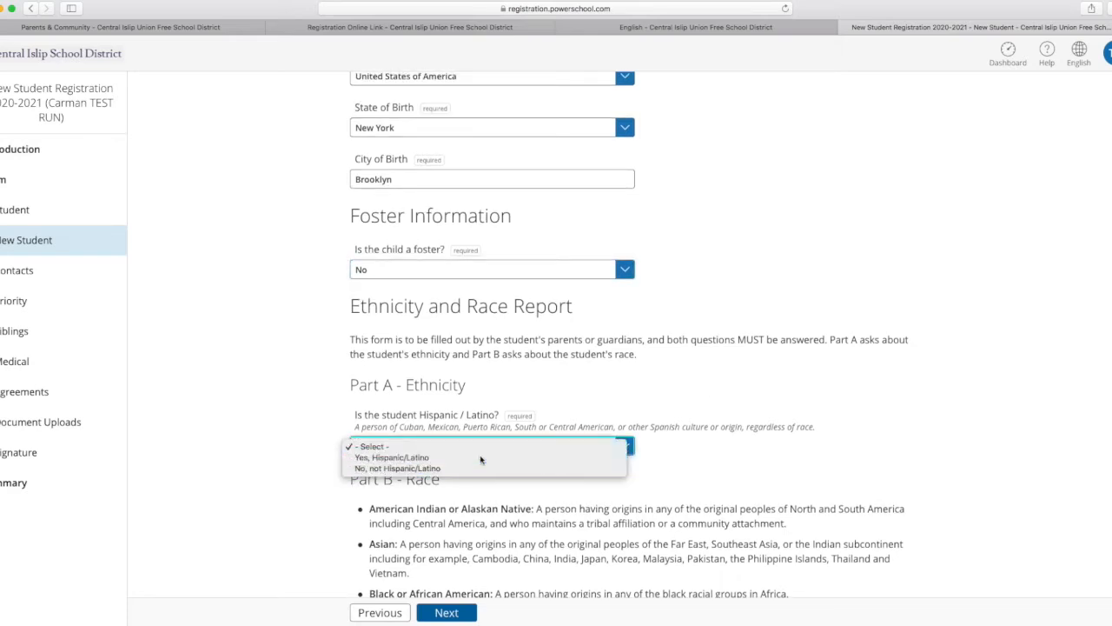
Set the student's race to White and add Black or African American as an additional race.
{"action": "scroll", "coordinate": [872, 458], "scroll_direction": "down", "scroll_amount": 2}
{"action": "scroll", "coordinate": [872, 458], "scroll_direction": "down", "scroll_amount": 8}
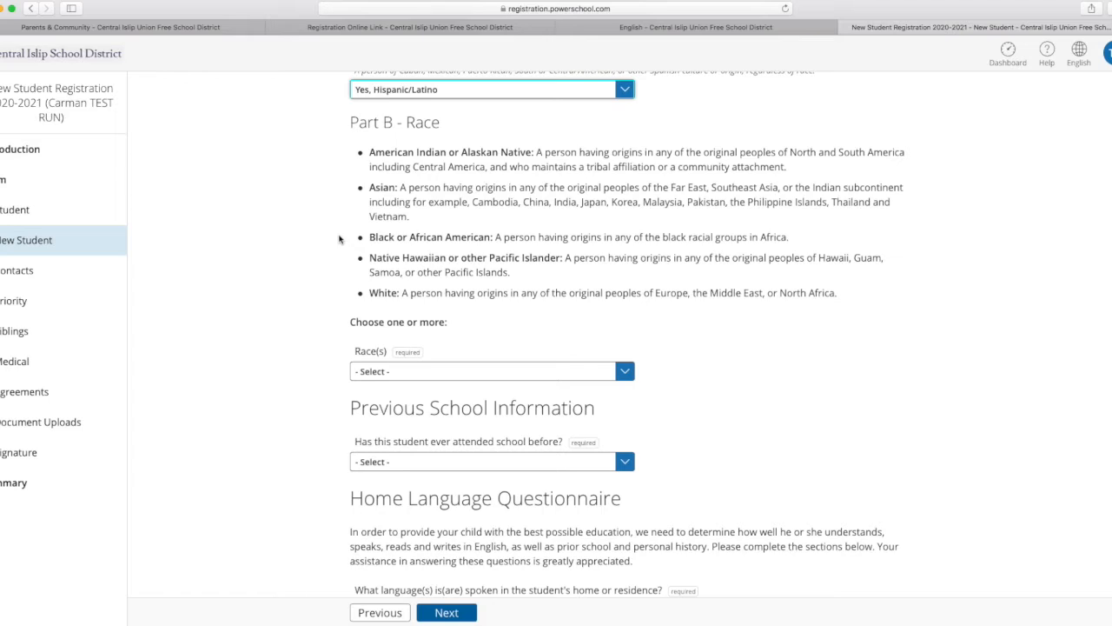
{"action": "left_click", "coordinate": [635, 371]}
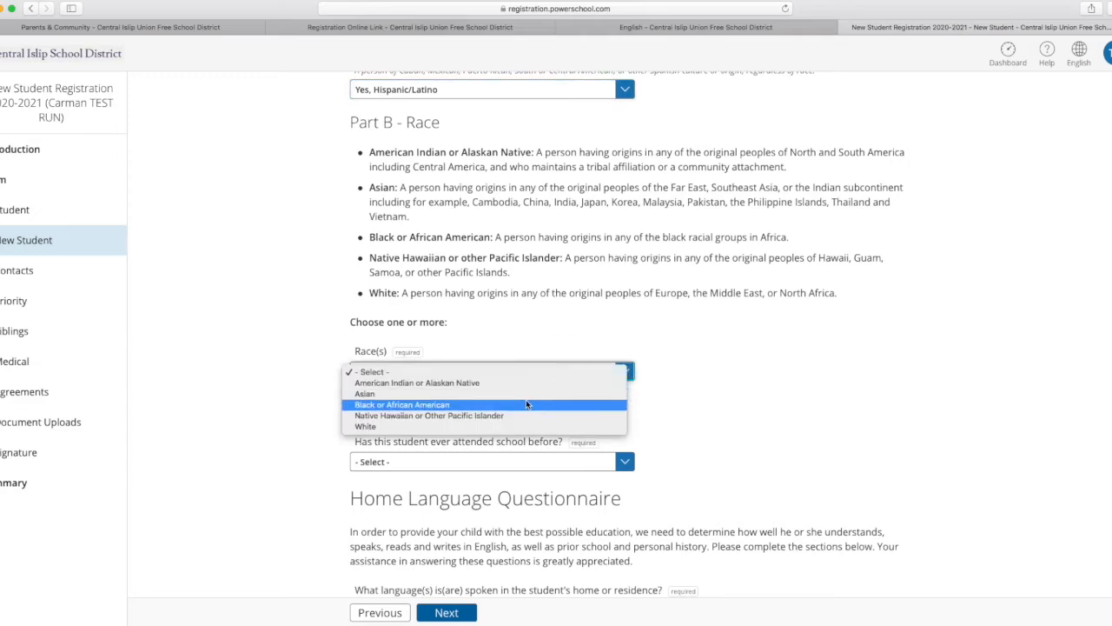
{"action": "left_click", "coordinate": [513, 426]}
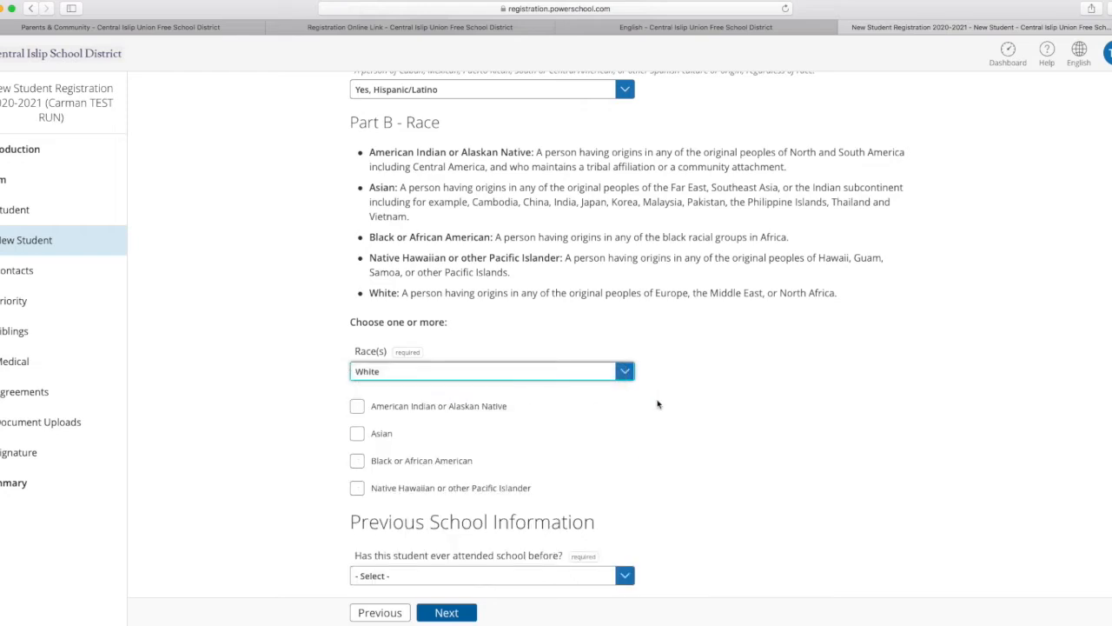
{"action": "scroll", "coordinate": [686, 397], "scroll_direction": "down", "scroll_amount": 3}
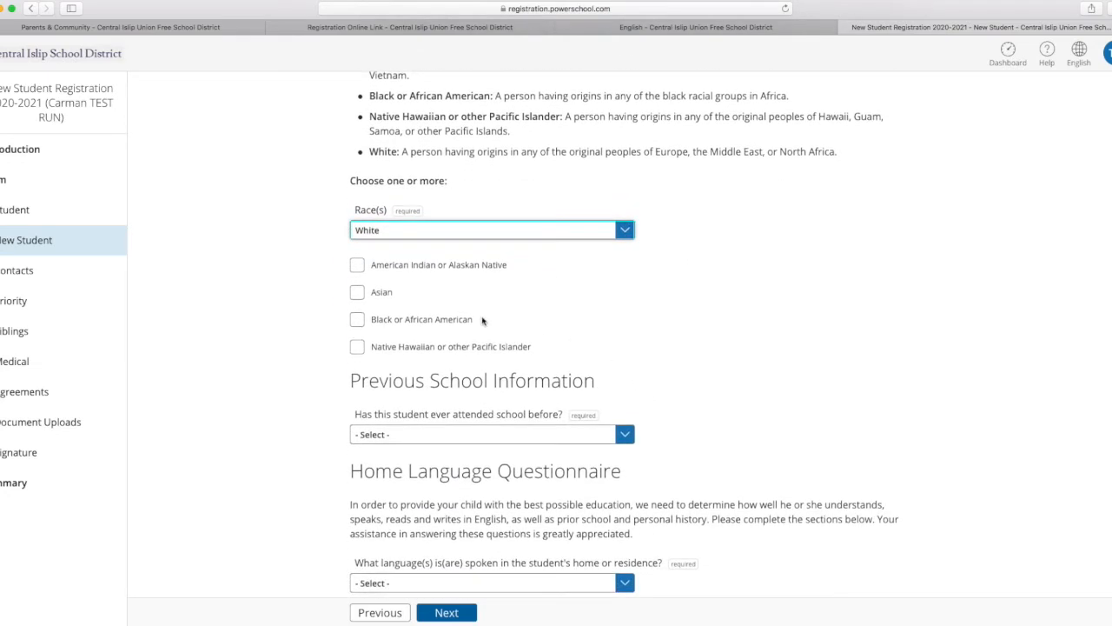
{"action": "left_click", "coordinate": [359, 322]}
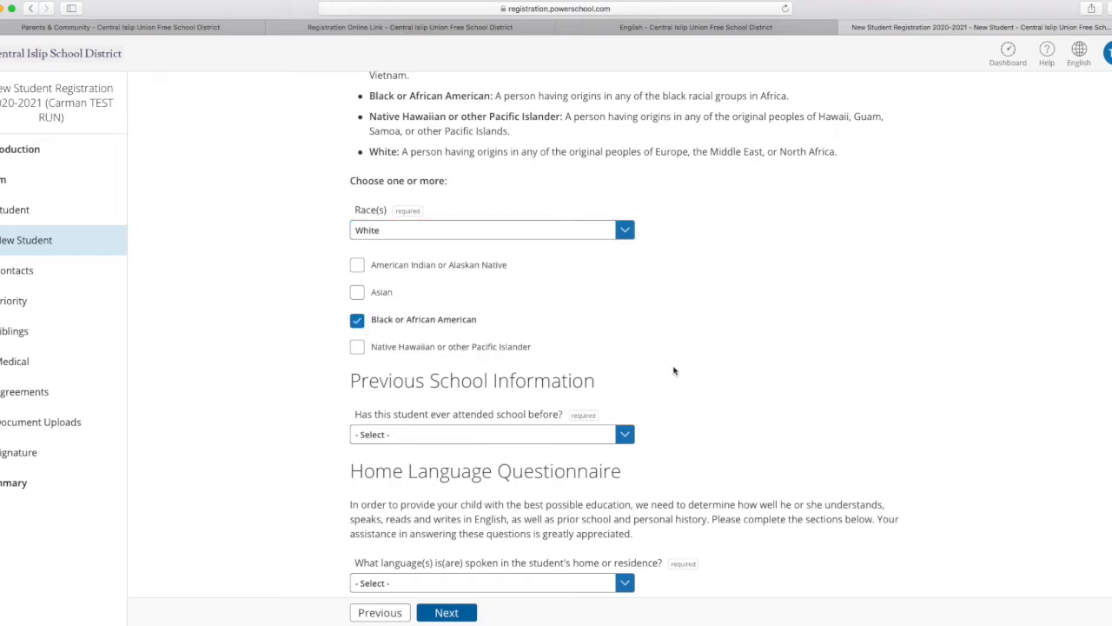
Answer Yes to the student having attended school before and enter PS 115 as the most recent school's name.
{"action": "left_click", "coordinate": [626, 433]}
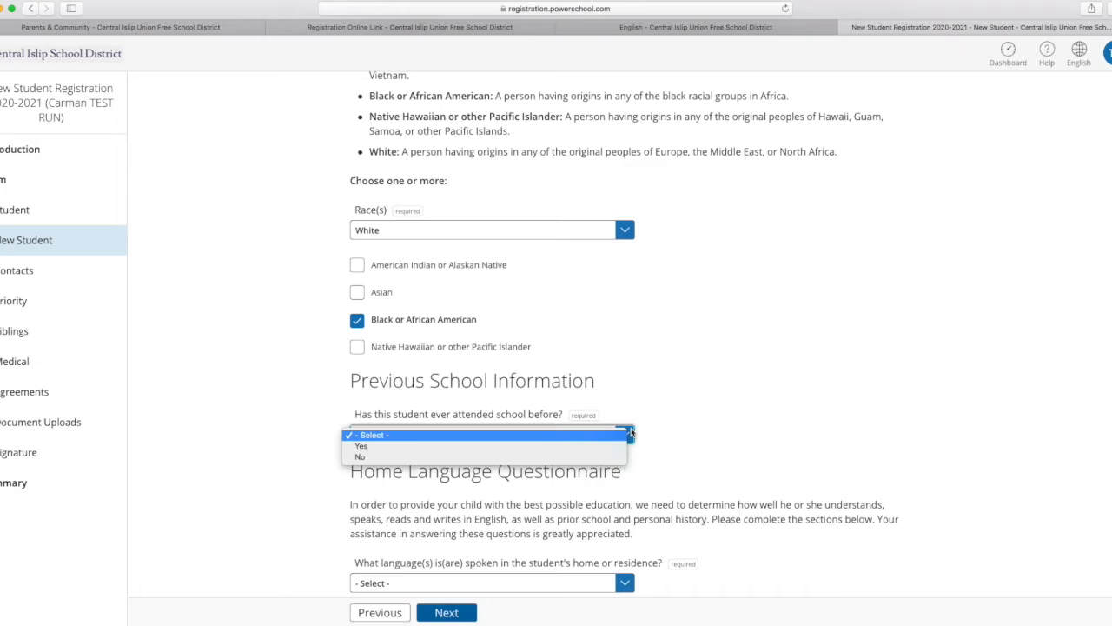
{"action": "left_click", "coordinate": [515, 445]}
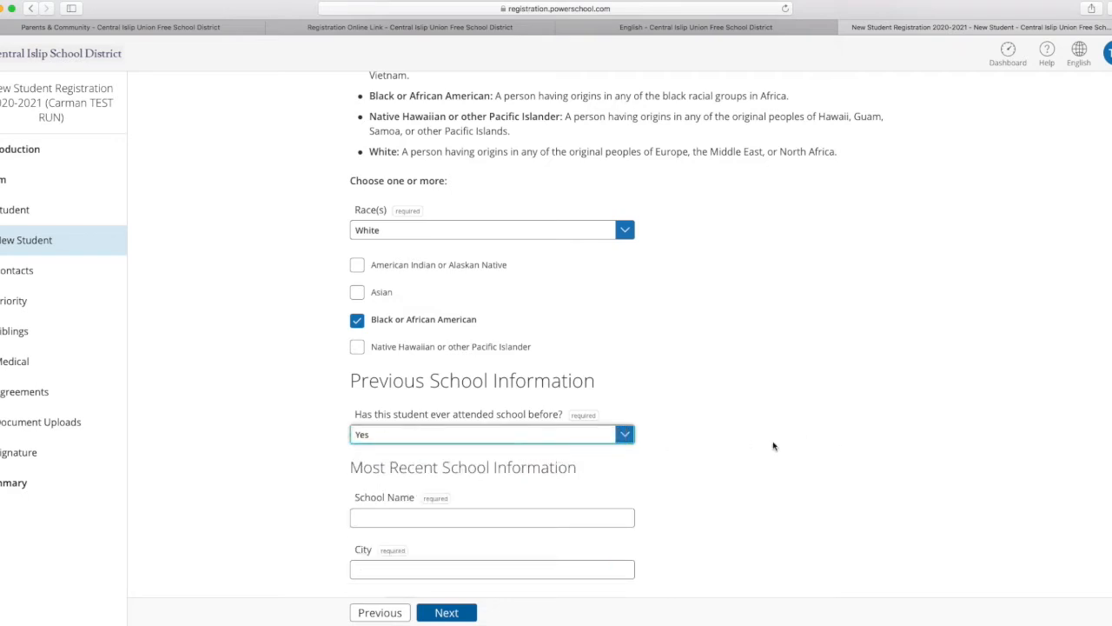
{"action": "scroll", "coordinate": [773, 446], "scroll_direction": "down", "scroll_amount": 3}
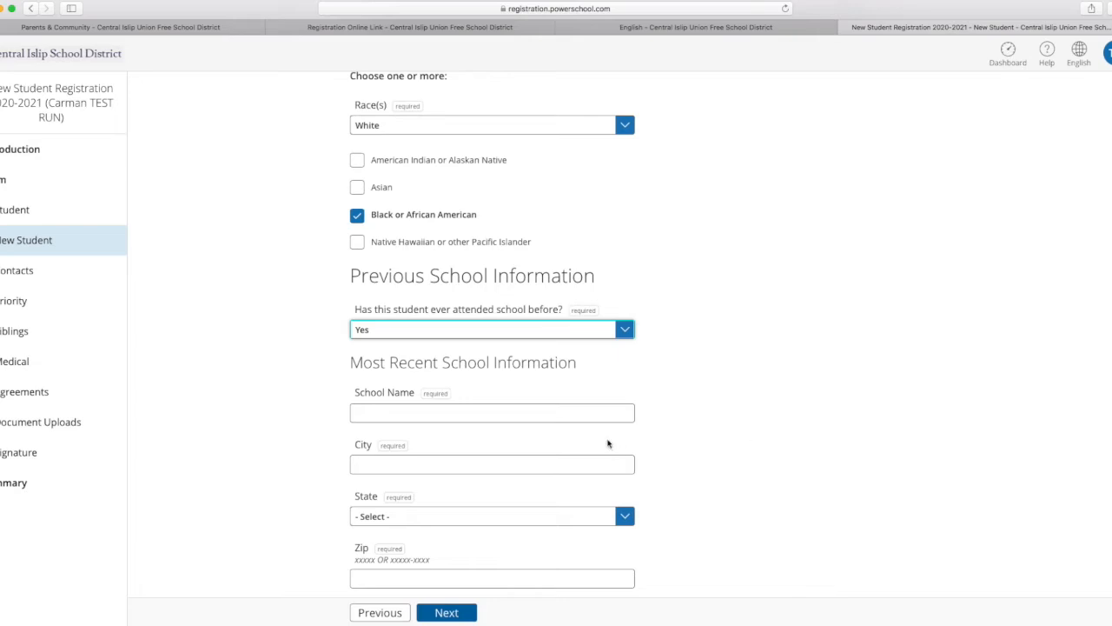
{"action": "left_click", "coordinate": [428, 409]}
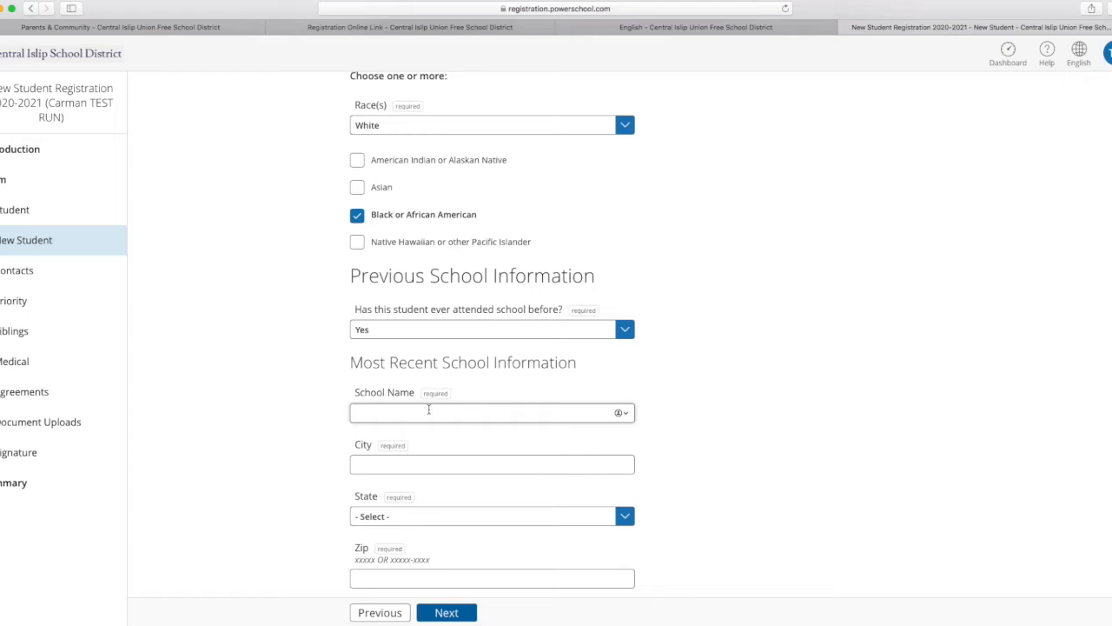
{"action": "type", "text": "PS"}
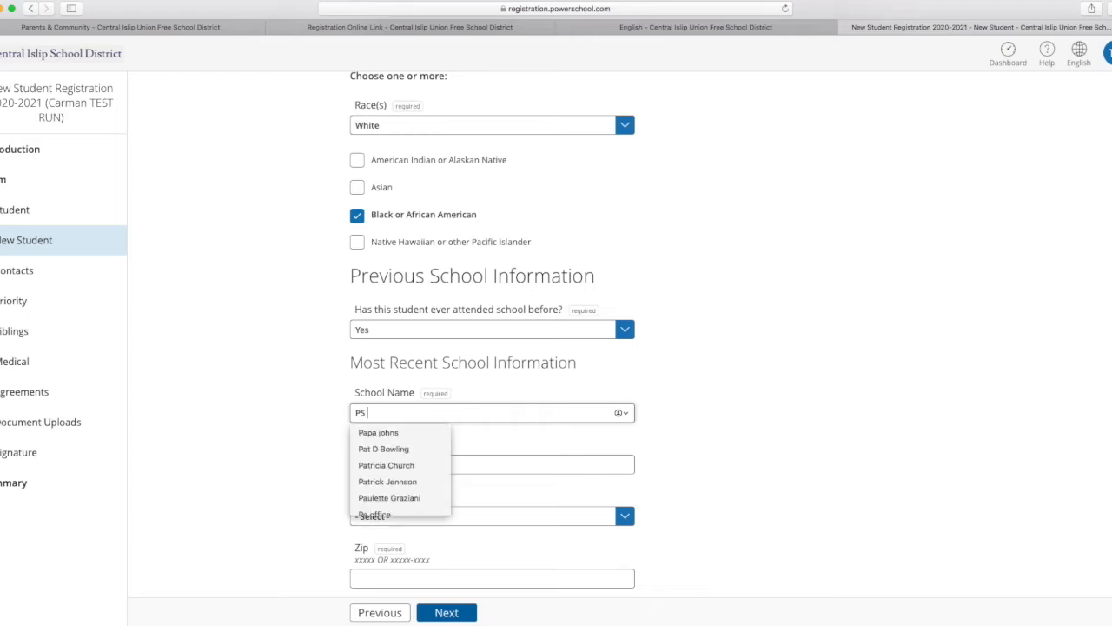
{"action": "type", "text": " 115"}
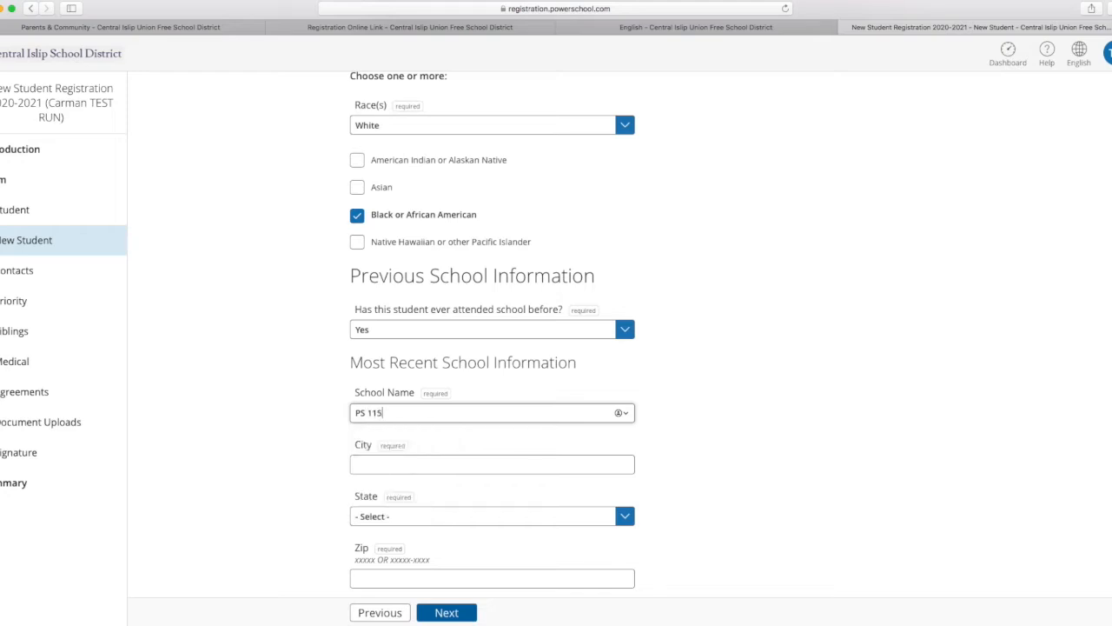
Set the most recent school's city to Brooklyn, its state to New York and its zip to 117208.
{"action": "left_click", "coordinate": [451, 467]}
{"action": "type", "text": "Brooklyn"}
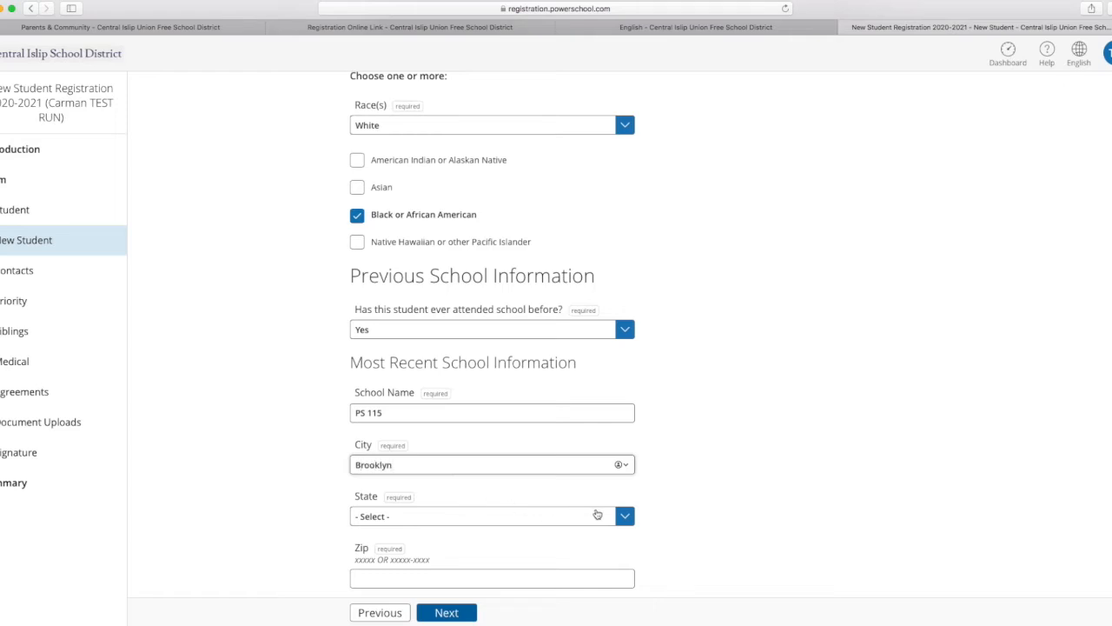
{"action": "left_click", "coordinate": [622, 516]}
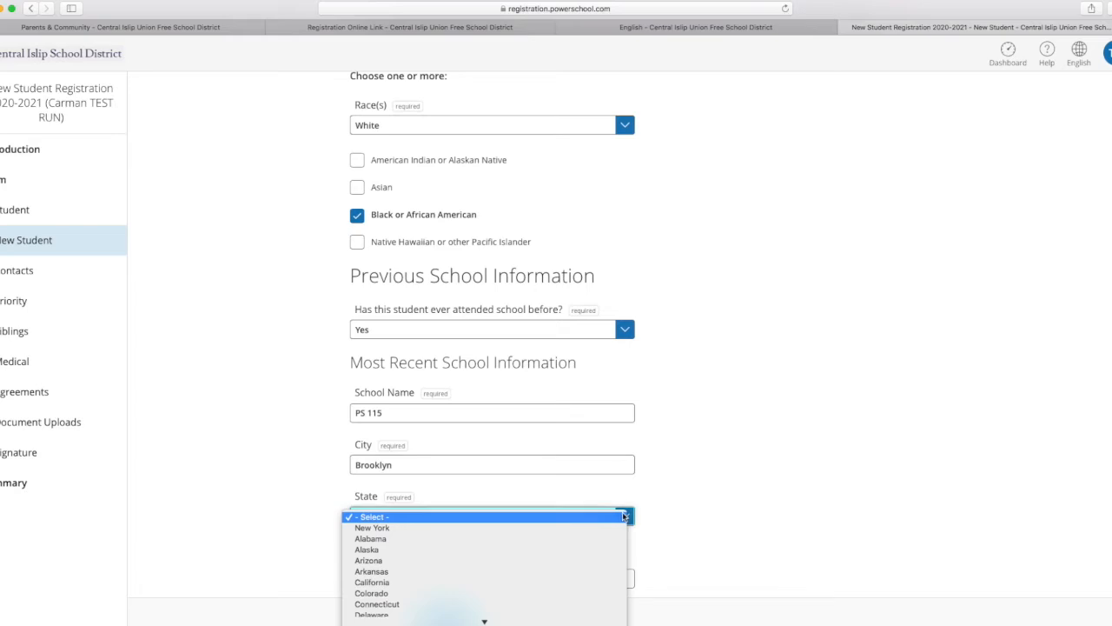
{"action": "left_click", "coordinate": [517, 527]}
{"action": "scroll", "coordinate": [817, 421], "scroll_direction": "down", "scroll_amount": 2}
{"action": "scroll", "coordinate": [855, 412], "scroll_direction": "down", "scroll_amount": 5}
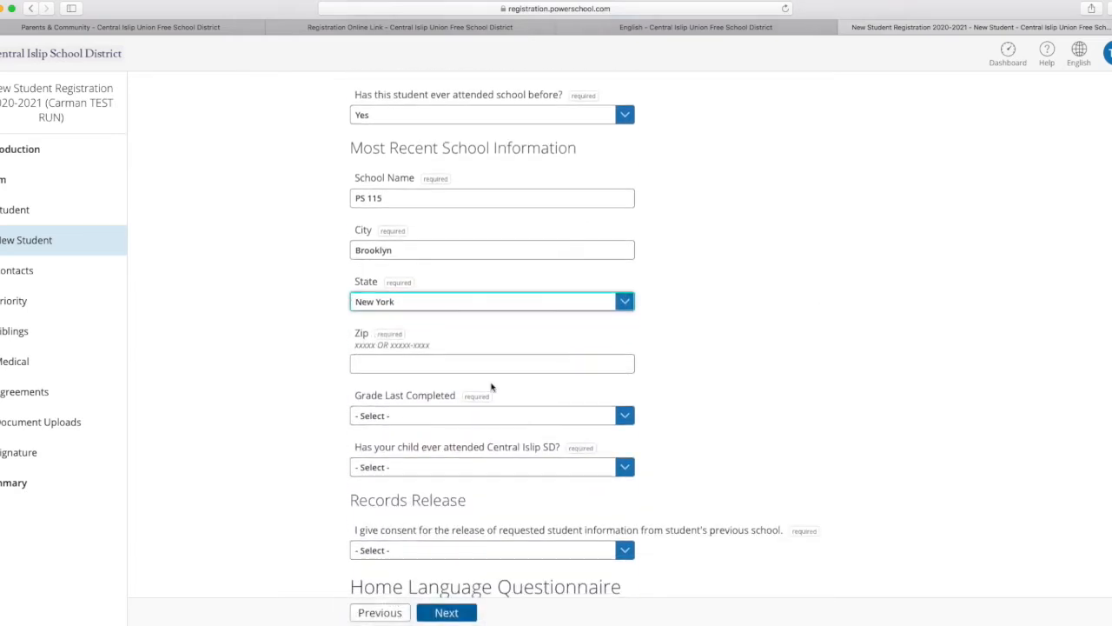
{"action": "left_click", "coordinate": [429, 366]}
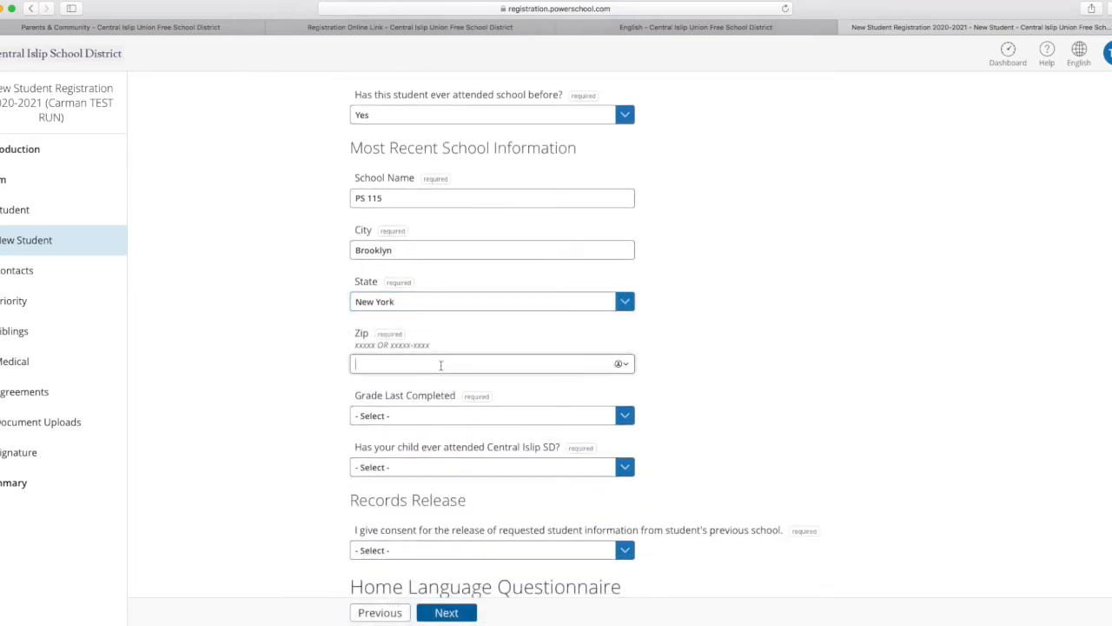
{"action": "type", "text": "11"}
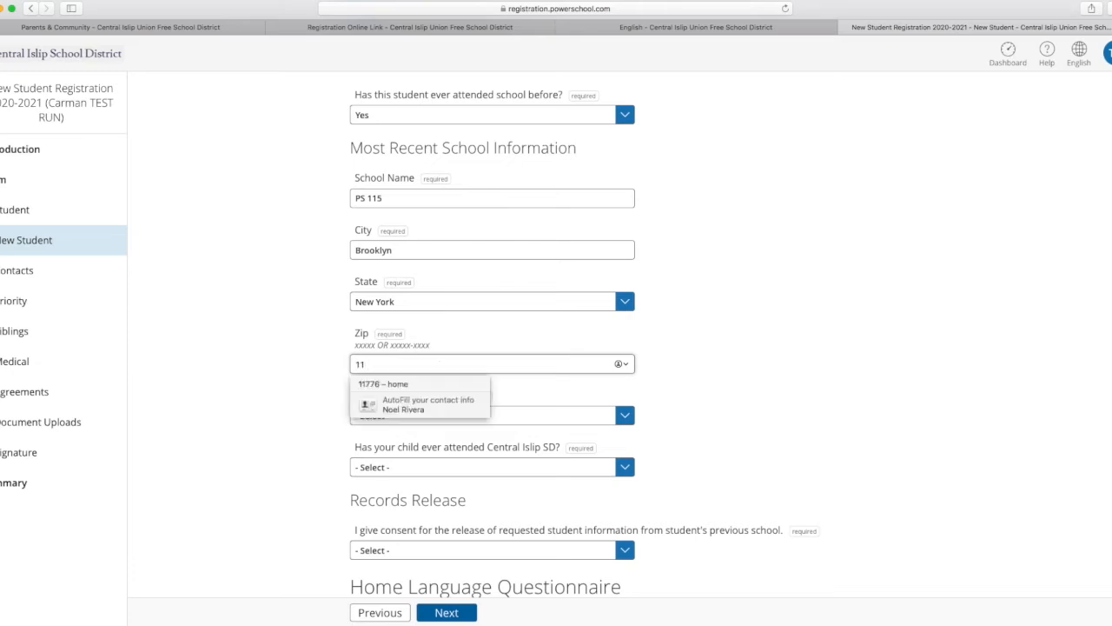
{"action": "type", "text": "7208"}
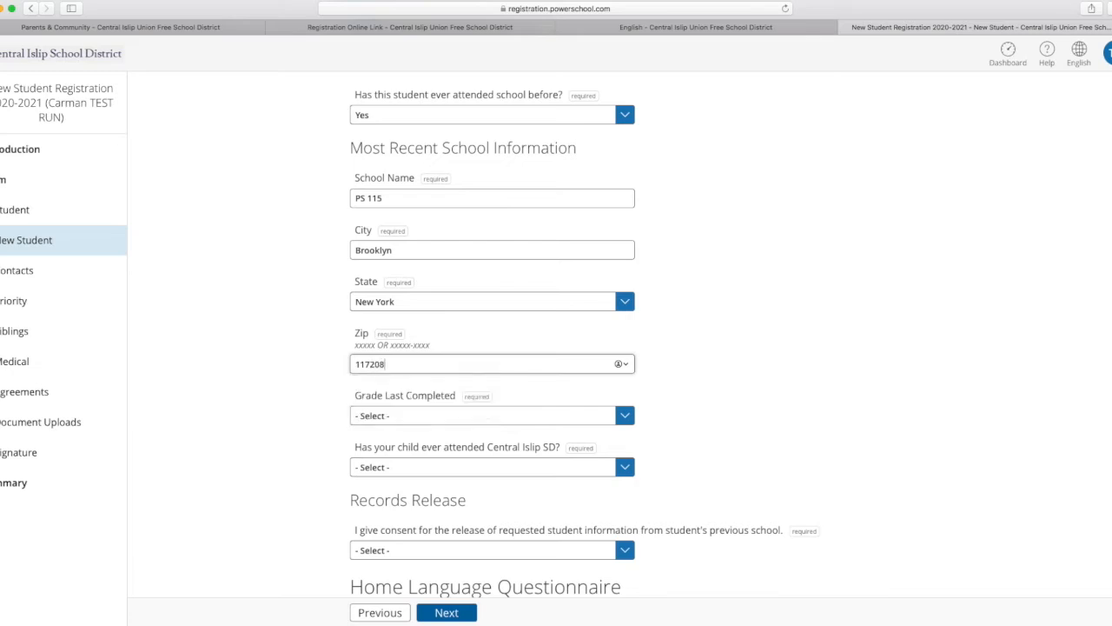
Set the student's last completed grade to Pre-K.
{"action": "scroll", "coordinate": [600, 383], "scroll_direction": "down", "scroll_amount": 1}
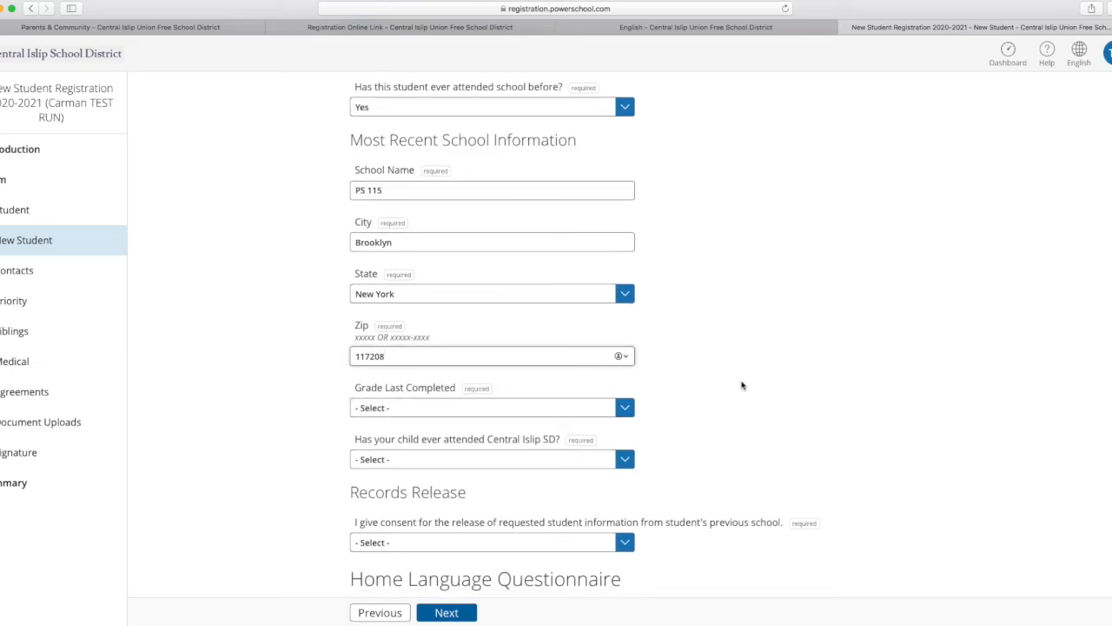
{"action": "left_click", "coordinate": [624, 411]}
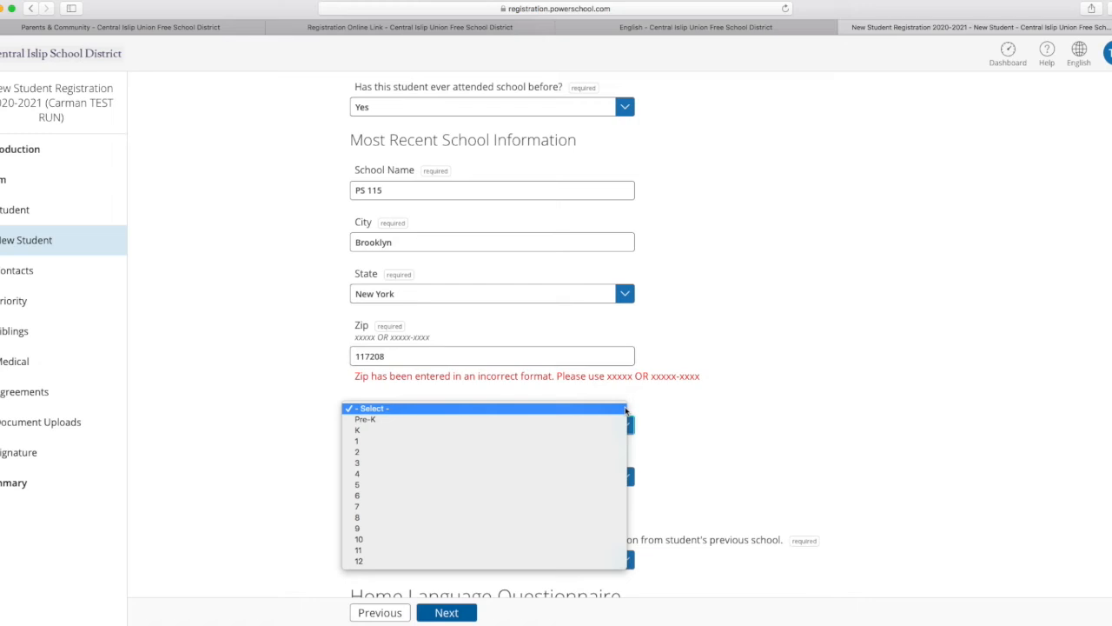
{"action": "left_click", "coordinate": [361, 420]}
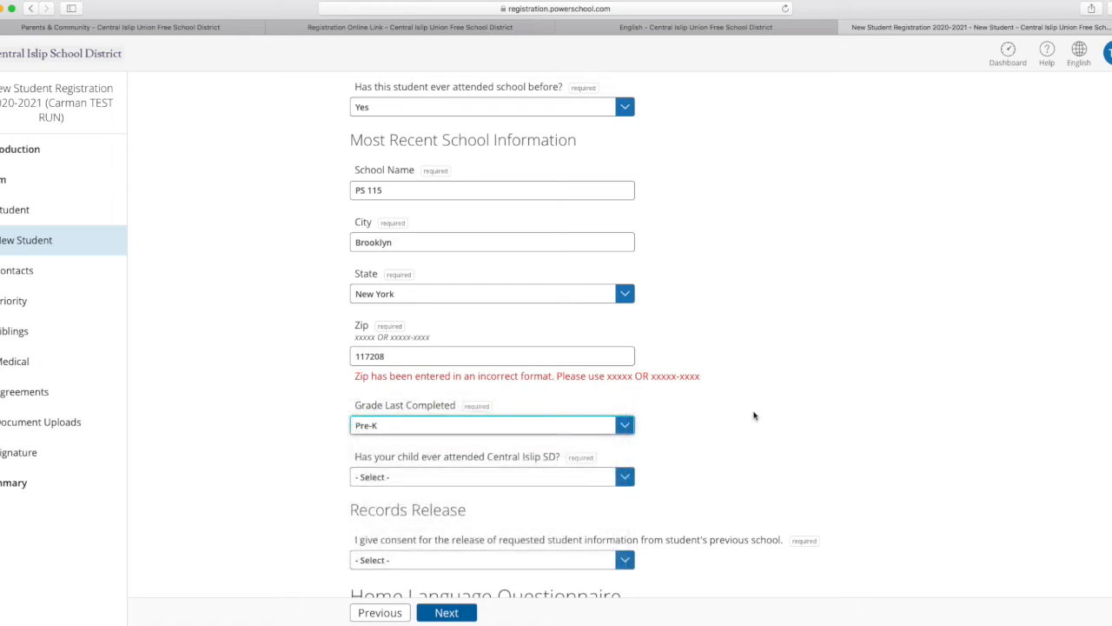
Answer No to the child ever attending Central Islip SD and Yes to the previous school's records release consent.
{"action": "scroll", "coordinate": [753, 415], "scroll_direction": "up", "scroll_amount": 2}
{"action": "scroll", "coordinate": [753, 416], "scroll_direction": "down", "scroll_amount": 4}
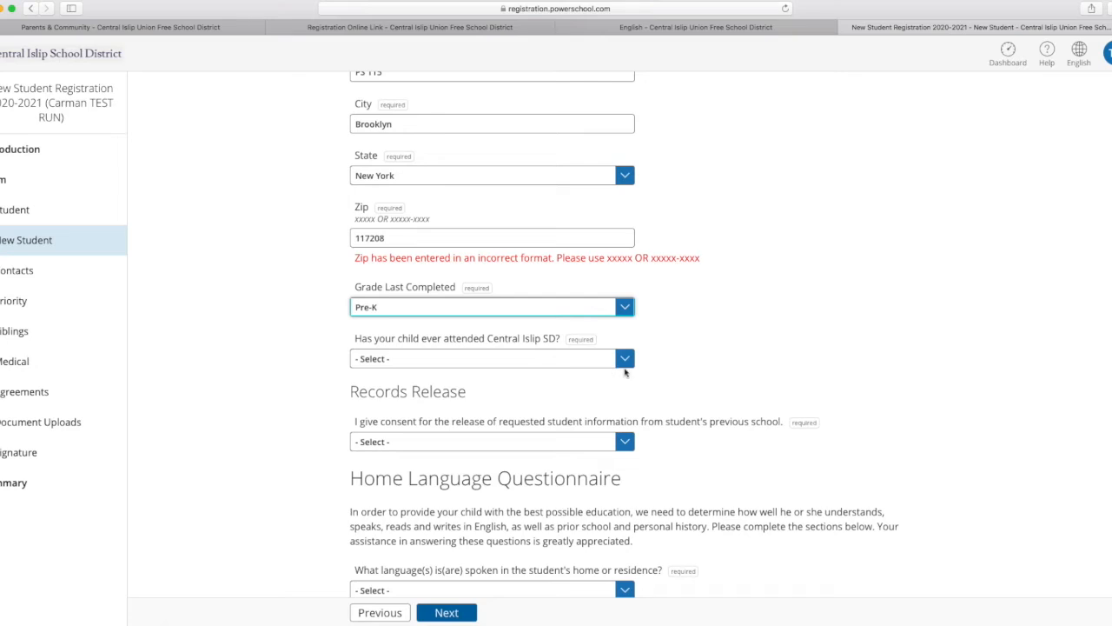
{"action": "left_click", "coordinate": [625, 368]}
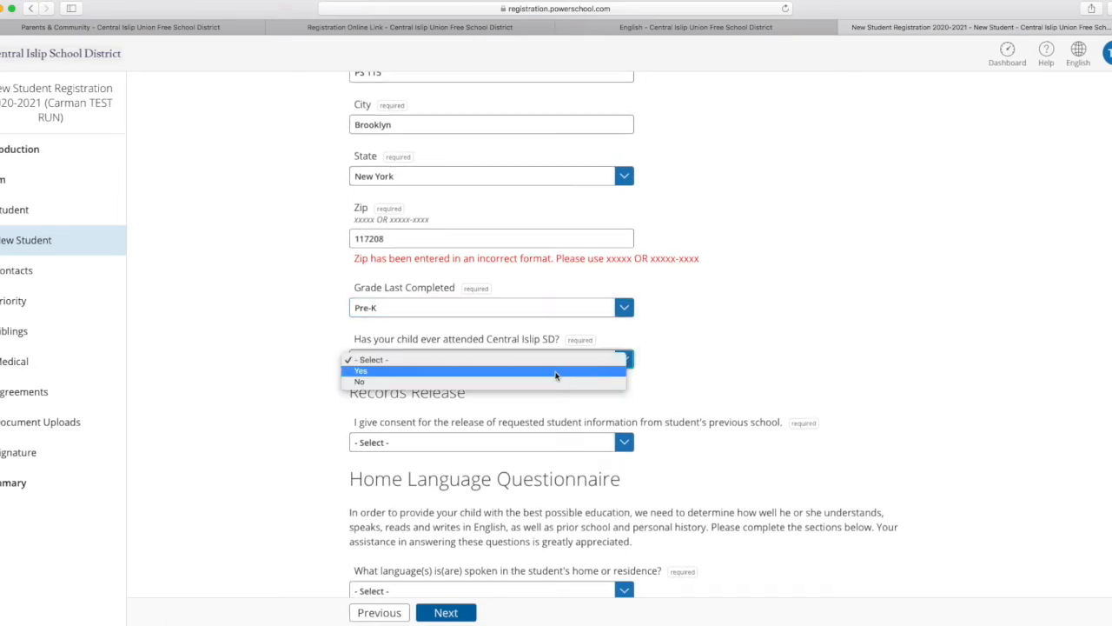
{"action": "left_click", "coordinate": [557, 382]}
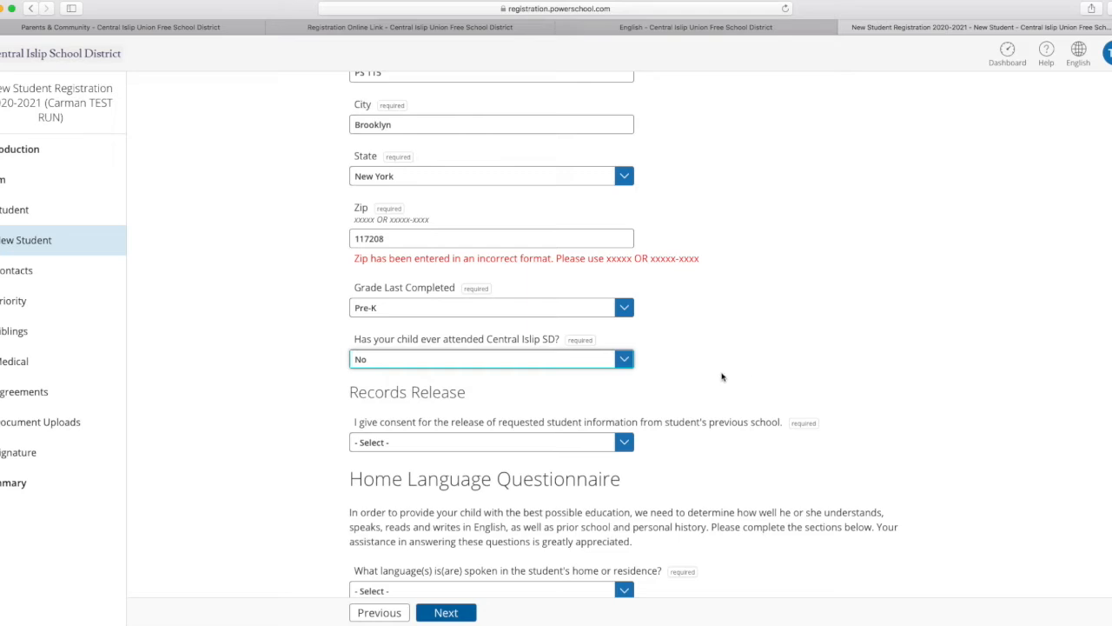
{"action": "left_click", "coordinate": [623, 444]}
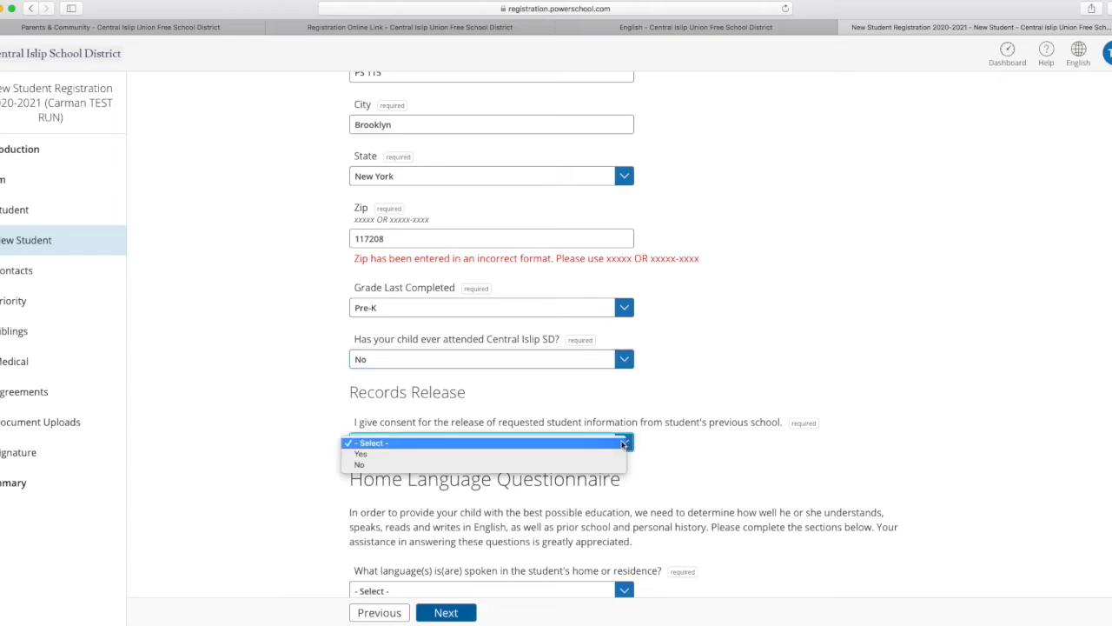
{"action": "left_click", "coordinate": [614, 452]}
Set the language spoken in the student's home to English, with Spanish as the additional language.
{"action": "scroll", "coordinate": [741, 456], "scroll_direction": "down", "scroll_amount": 5}
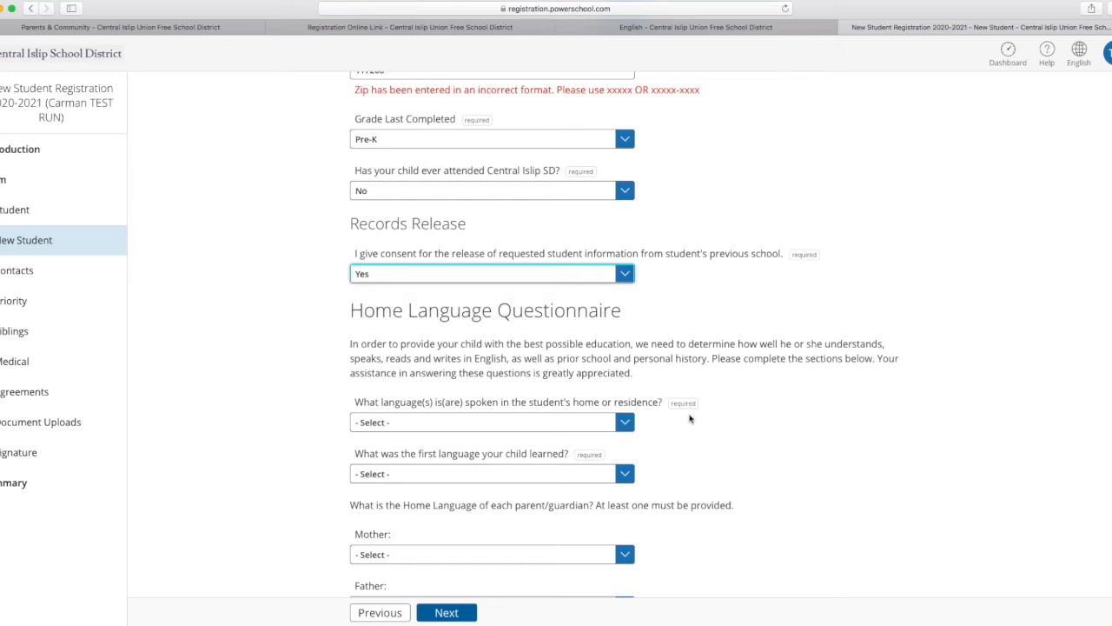
{"action": "scroll", "coordinate": [690, 419], "scroll_direction": "down", "scroll_amount": 2}
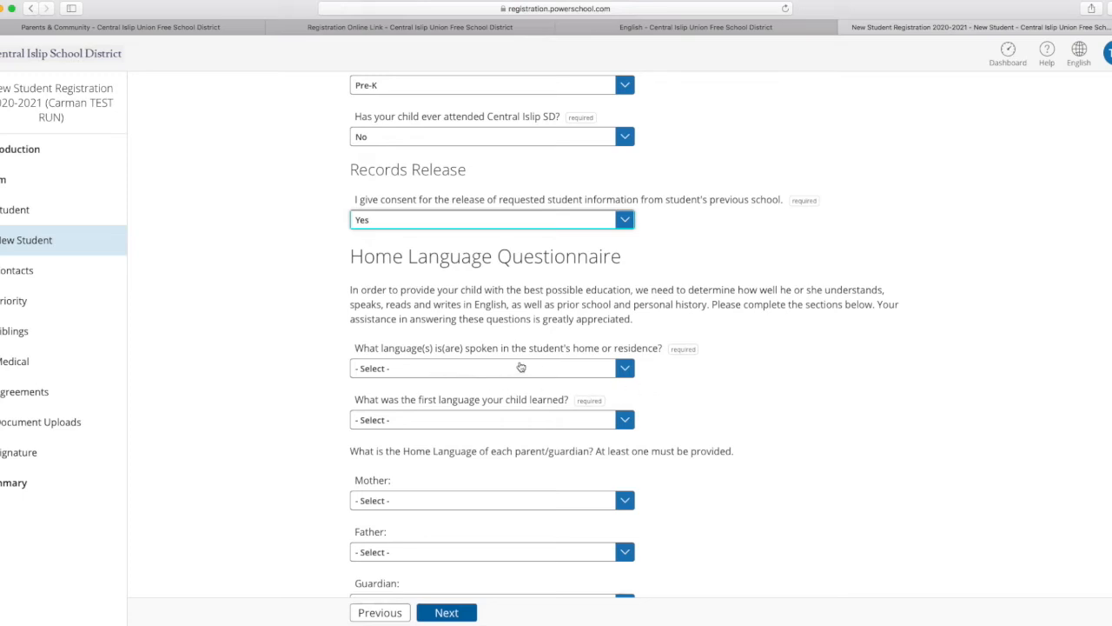
{"action": "left_click", "coordinate": [611, 365]}
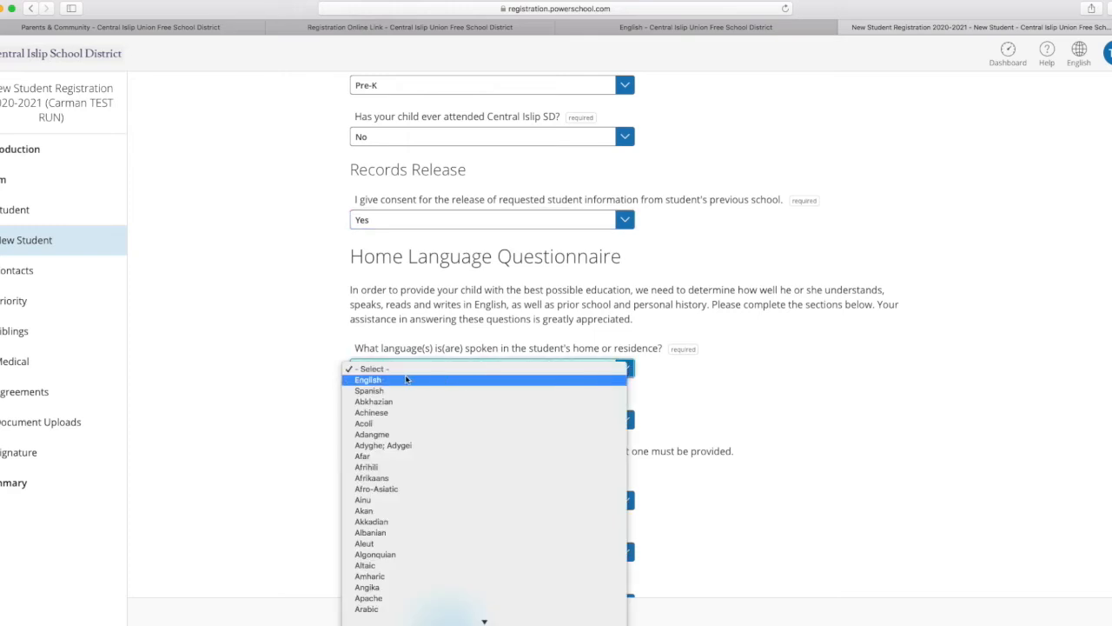
{"action": "left_click", "coordinate": [378, 381]}
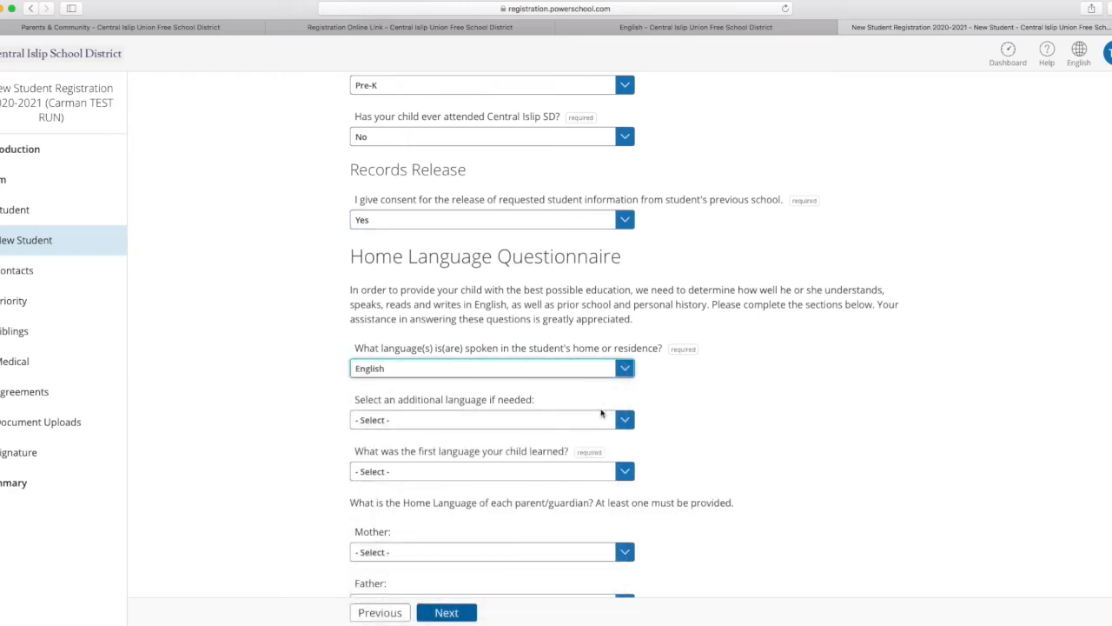
{"action": "left_click", "coordinate": [623, 420]}
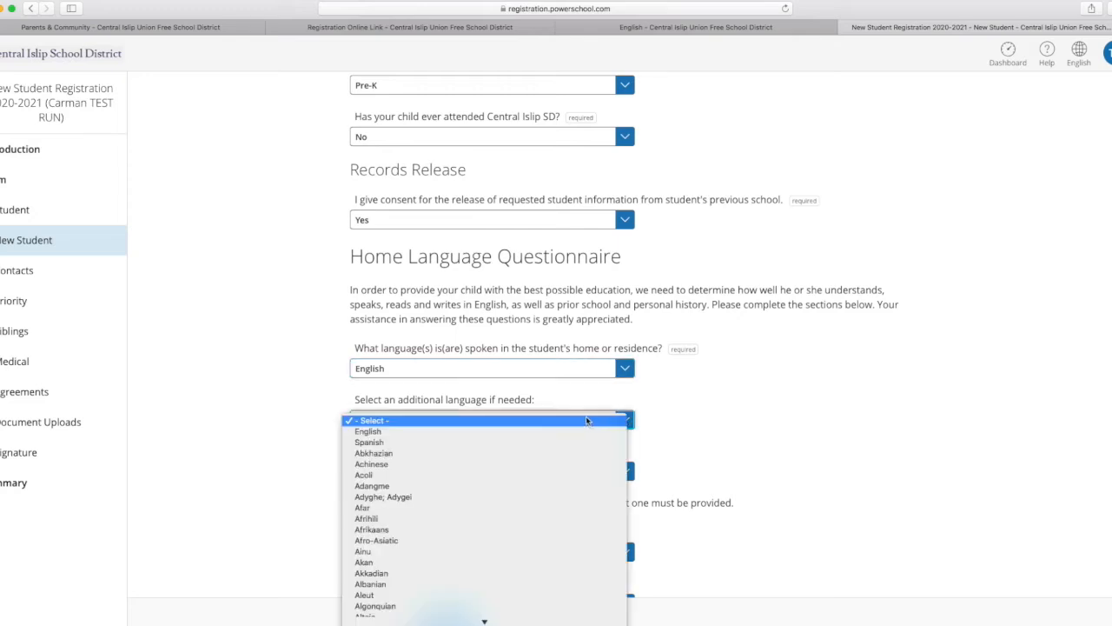
{"action": "left_click", "coordinate": [389, 443]}
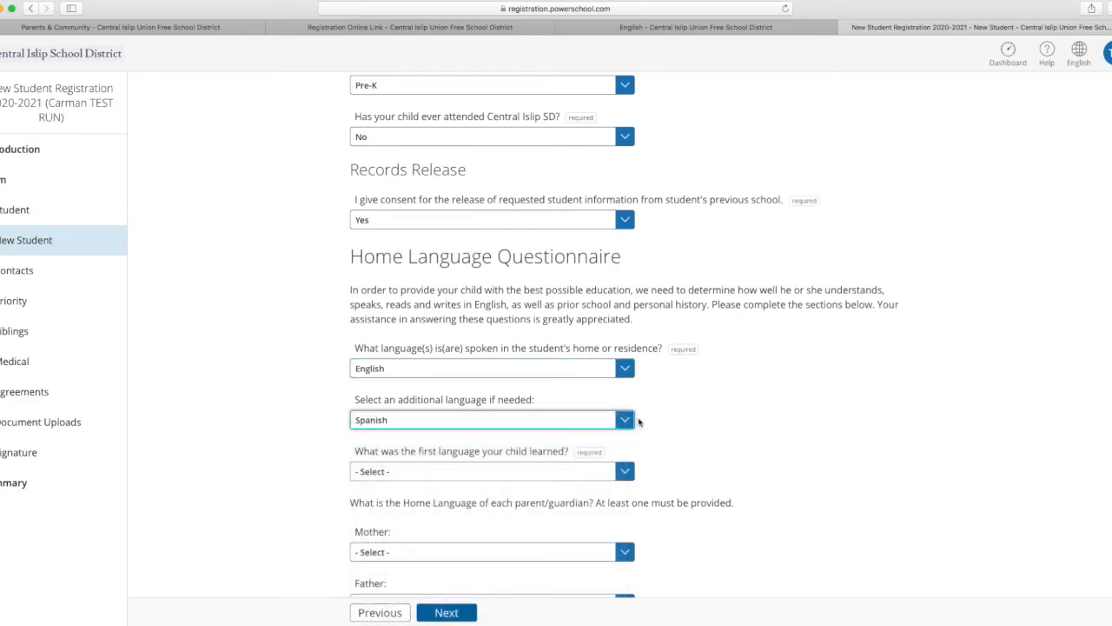
Set the first language the child learned to English in the Home Language Questionnaire.
{"action": "scroll", "coordinate": [780, 412], "scroll_direction": "down", "scroll_amount": 3}
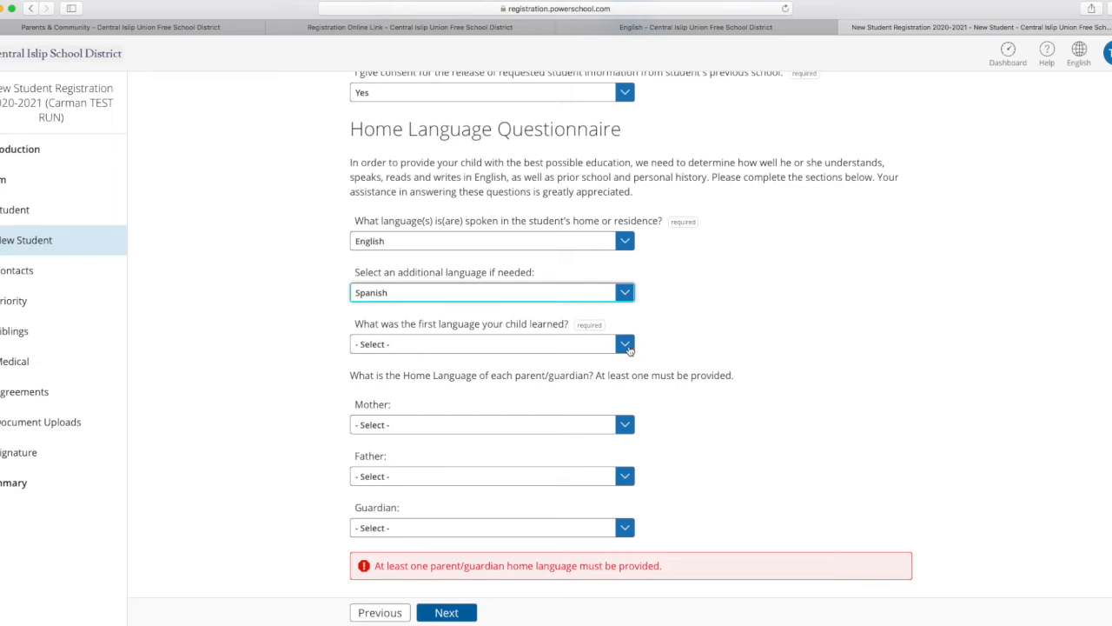
{"action": "left_click", "coordinate": [625, 344]}
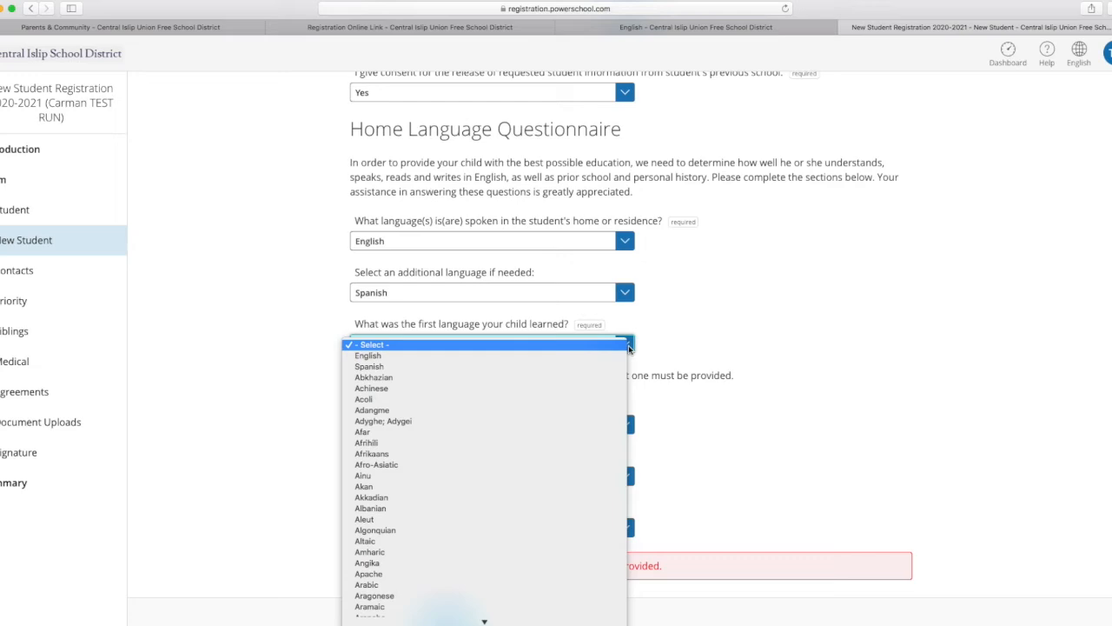
{"action": "left_click", "coordinate": [383, 356]}
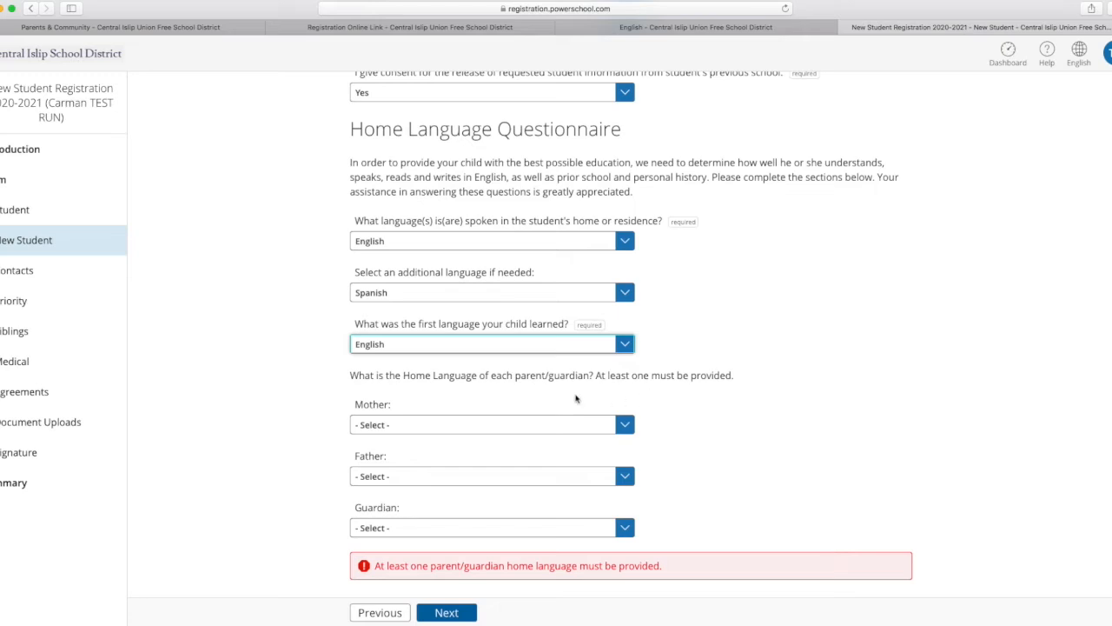
Set the mother's home language to Spanish and the father's home language to English.
{"action": "left_click", "coordinate": [630, 424]}
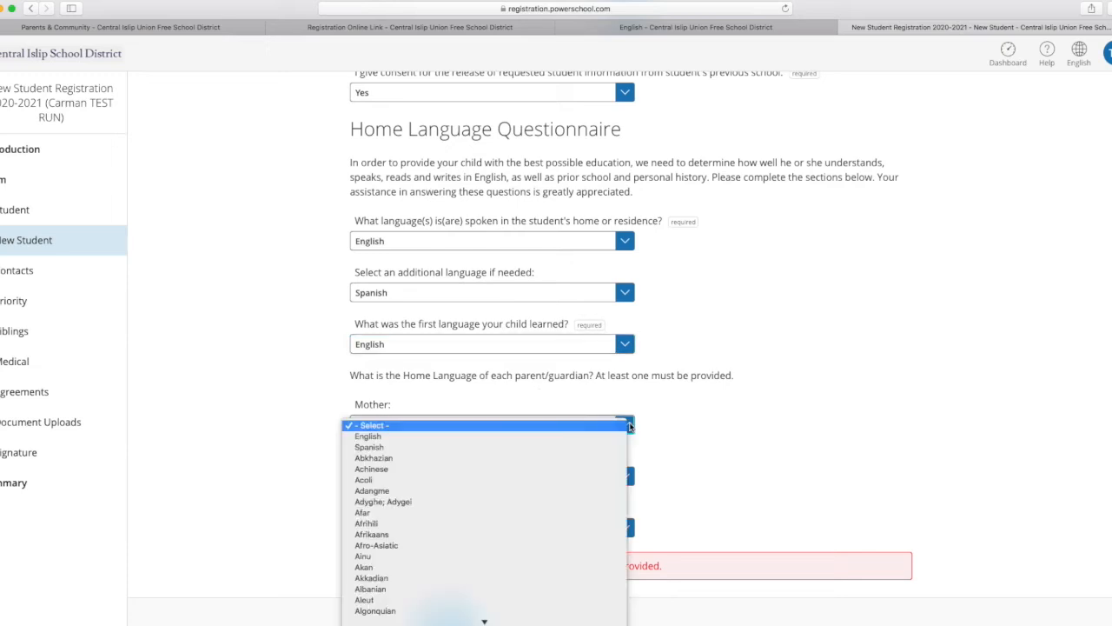
{"action": "left_click", "coordinate": [374, 449]}
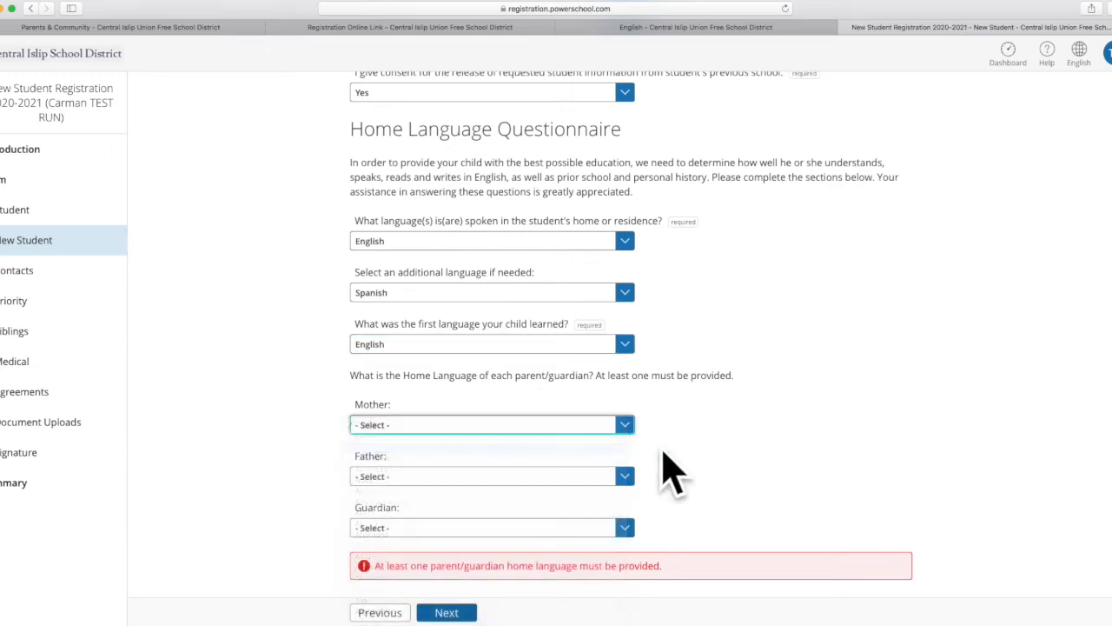
{"action": "scroll", "coordinate": [770, 441], "scroll_direction": "down", "scroll_amount": 1}
{"action": "left_click", "coordinate": [626, 423]}
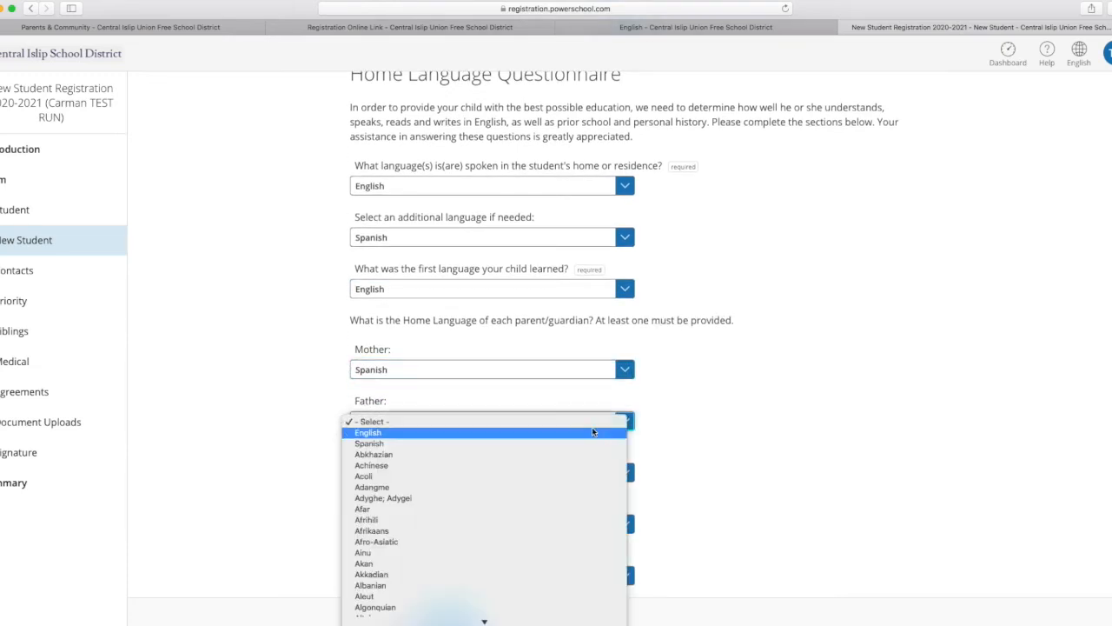
{"action": "left_click", "coordinate": [353, 432]}
Set the language the child understands to English in the Home Language Questionnaire.
{"action": "scroll", "coordinate": [695, 455], "scroll_direction": "up", "scroll_amount": 1}
{"action": "scroll", "coordinate": [702, 455], "scroll_direction": "down", "scroll_amount": 4}
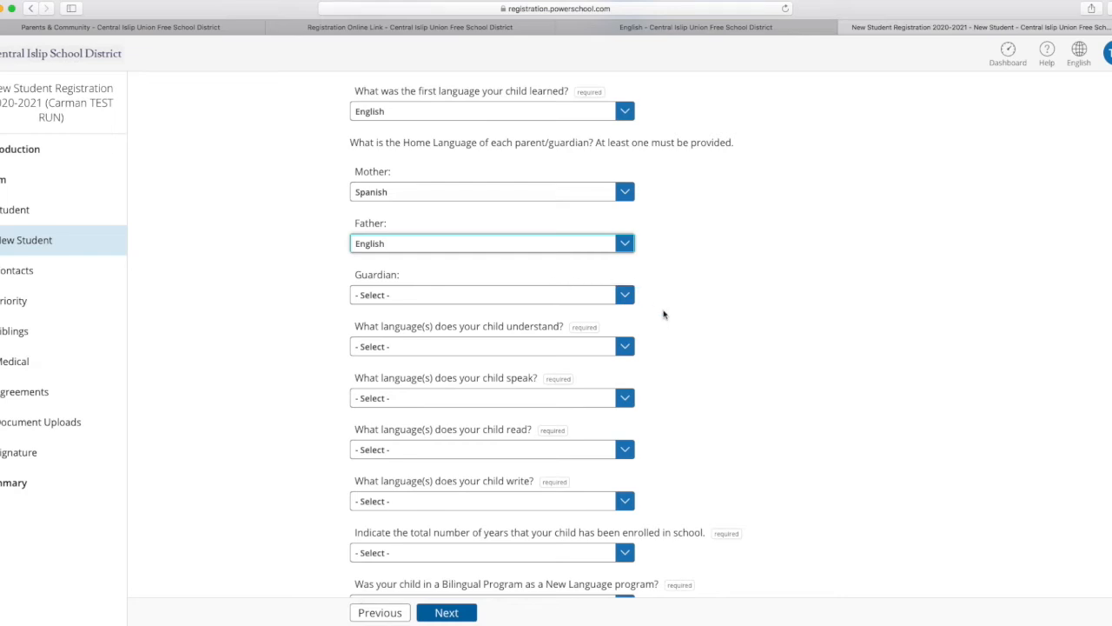
{"action": "scroll", "coordinate": [665, 313], "scroll_direction": "down", "scroll_amount": 1}
{"action": "scroll", "coordinate": [599, 273], "scroll_direction": "down", "scroll_amount": 1}
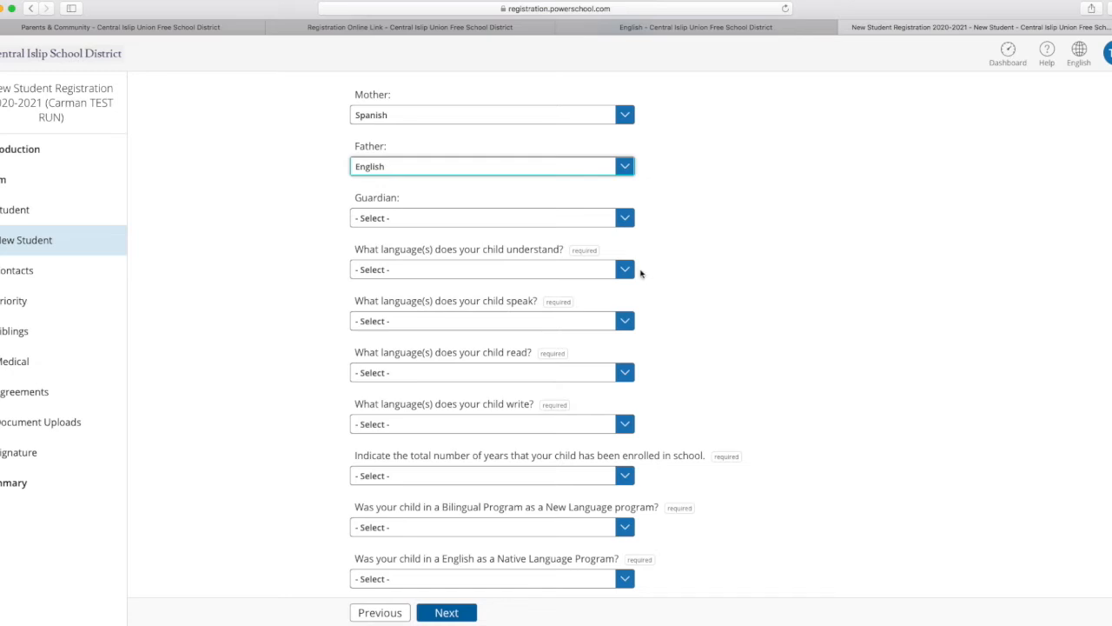
{"action": "left_click", "coordinate": [625, 270]}
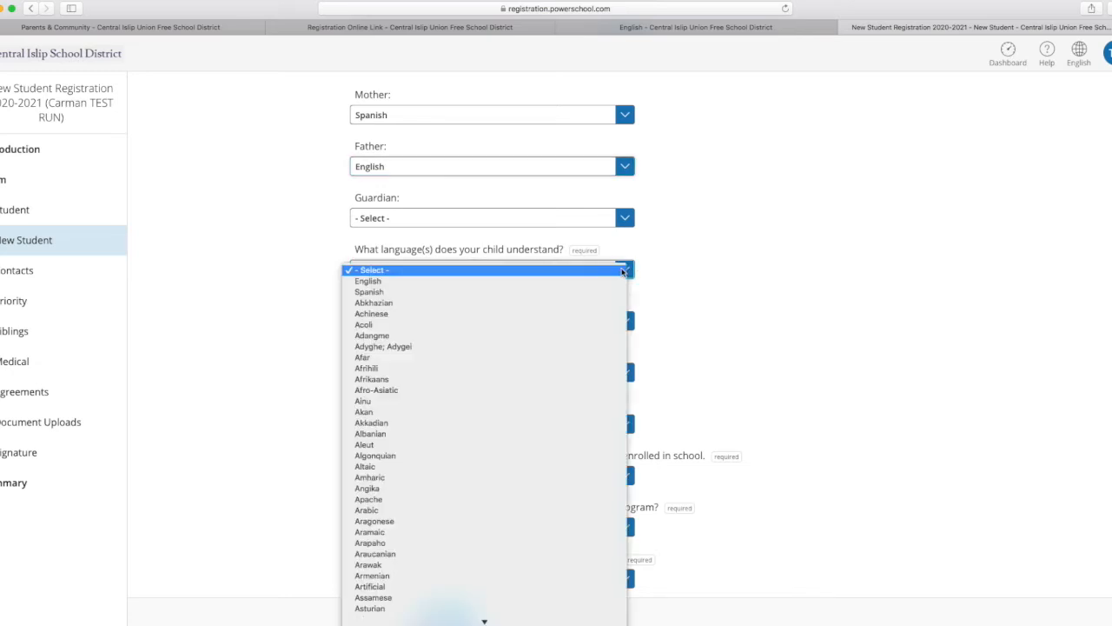
{"action": "left_click", "coordinate": [380, 281]}
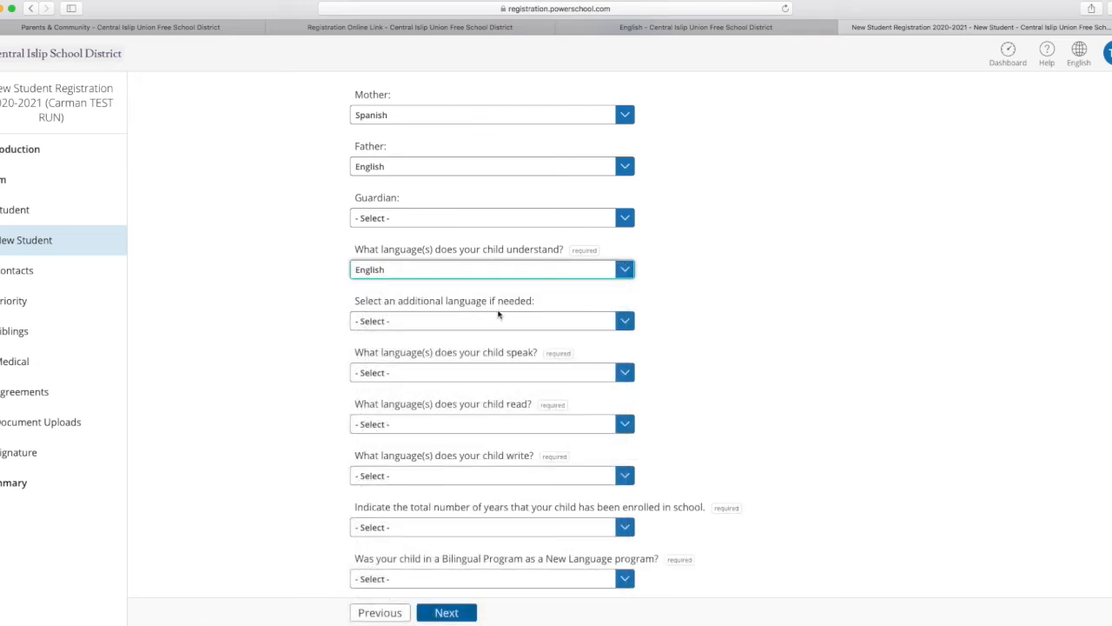
Add Spanish as the additional language the child understands and set the language the child speaks to English.
{"action": "left_click", "coordinate": [628, 325]}
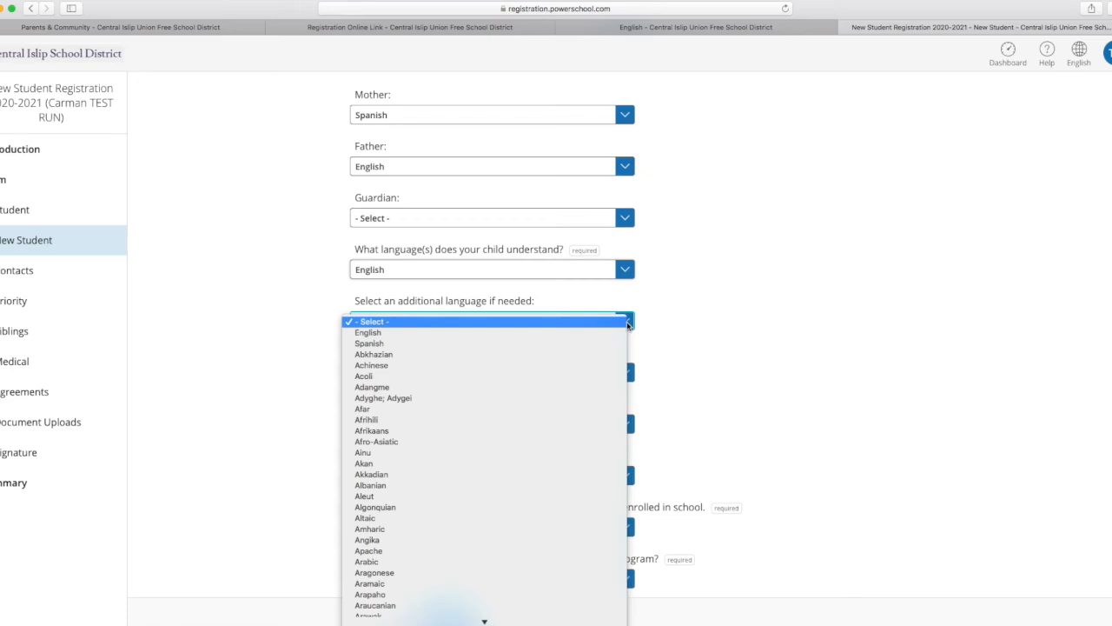
{"action": "left_click", "coordinate": [370, 344]}
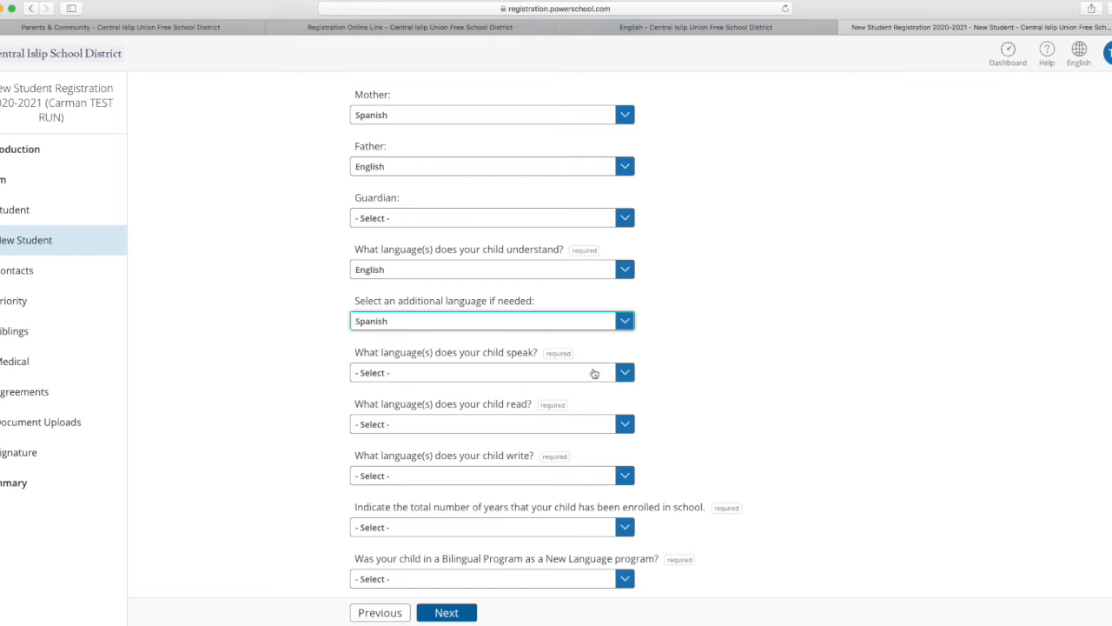
{"action": "left_click", "coordinate": [623, 372]}
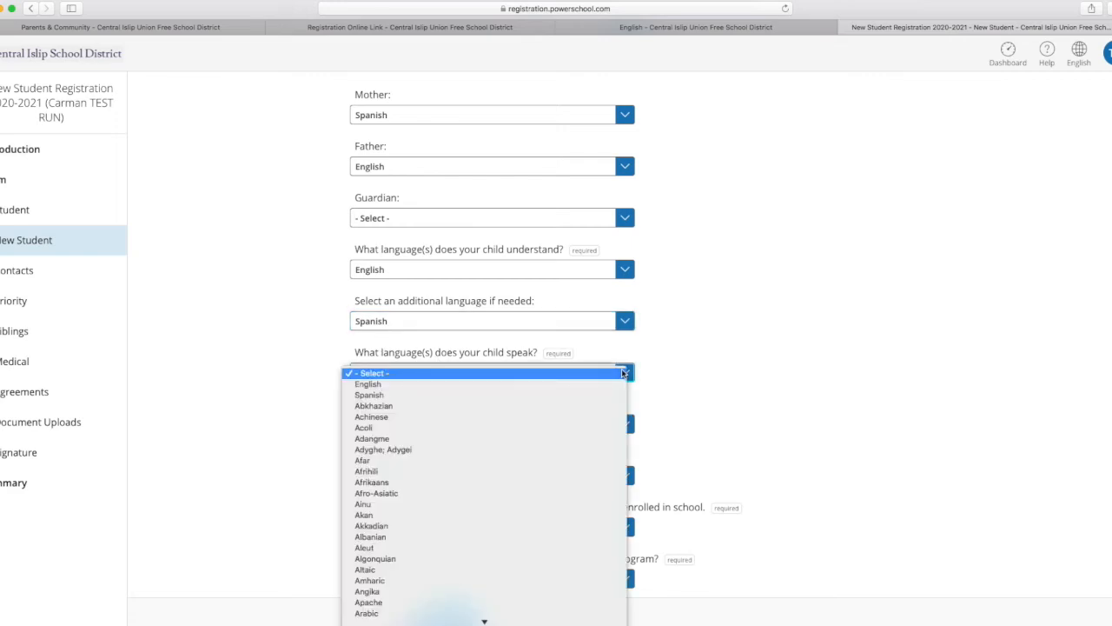
{"action": "left_click", "coordinate": [407, 384]}
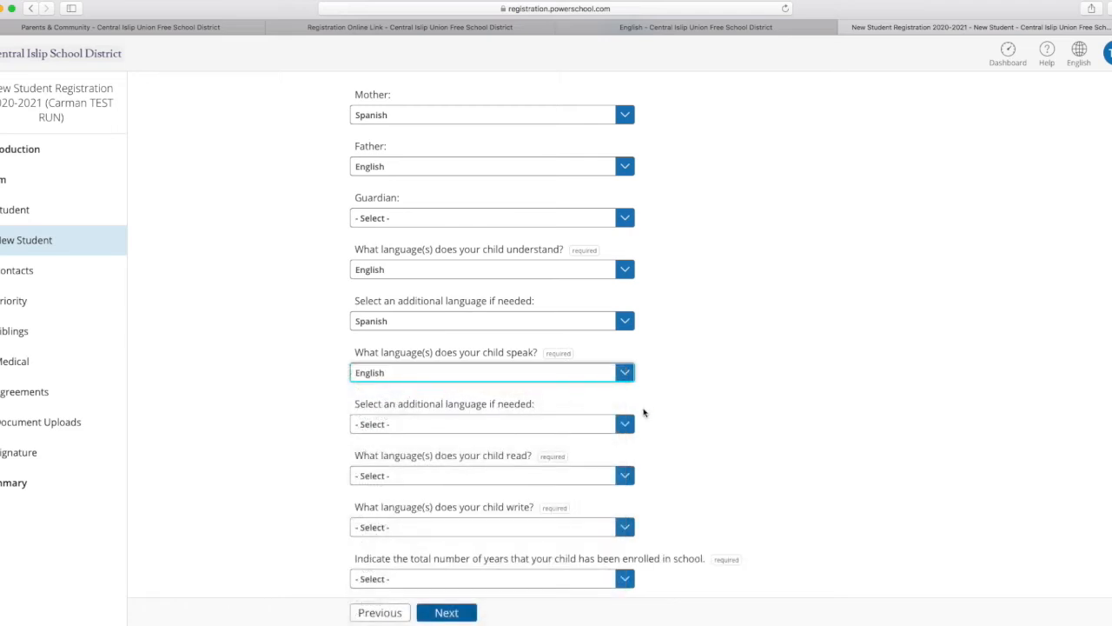
Set both the language the child reads and the language the child writes to Spanish.
{"action": "scroll", "coordinate": [660, 432], "scroll_direction": "down", "scroll_amount": 5}
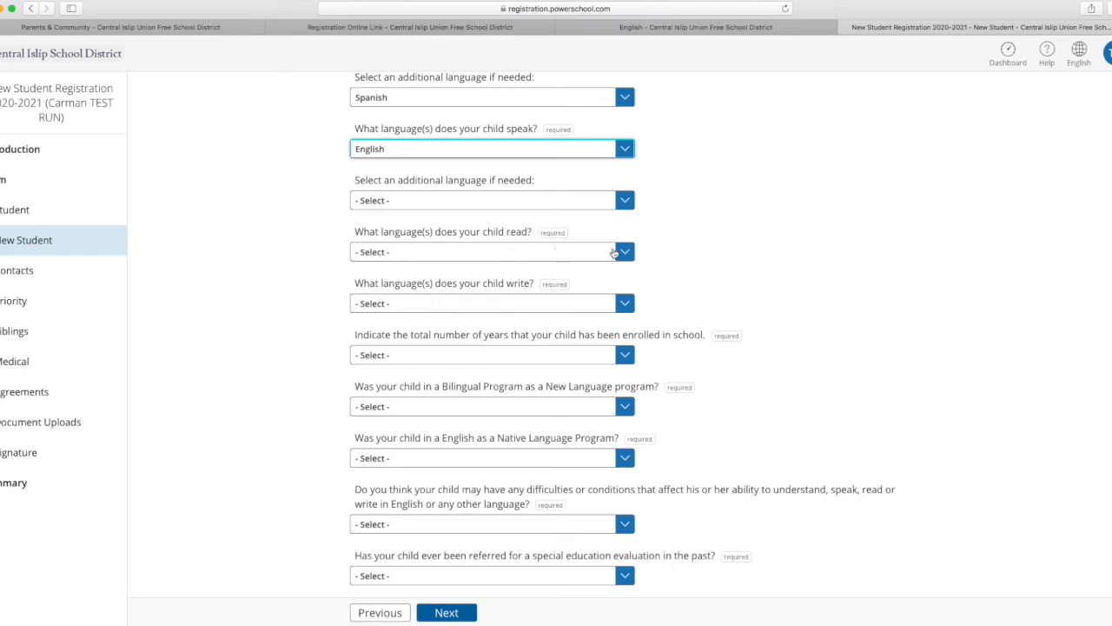
{"action": "left_click", "coordinate": [620, 252]}
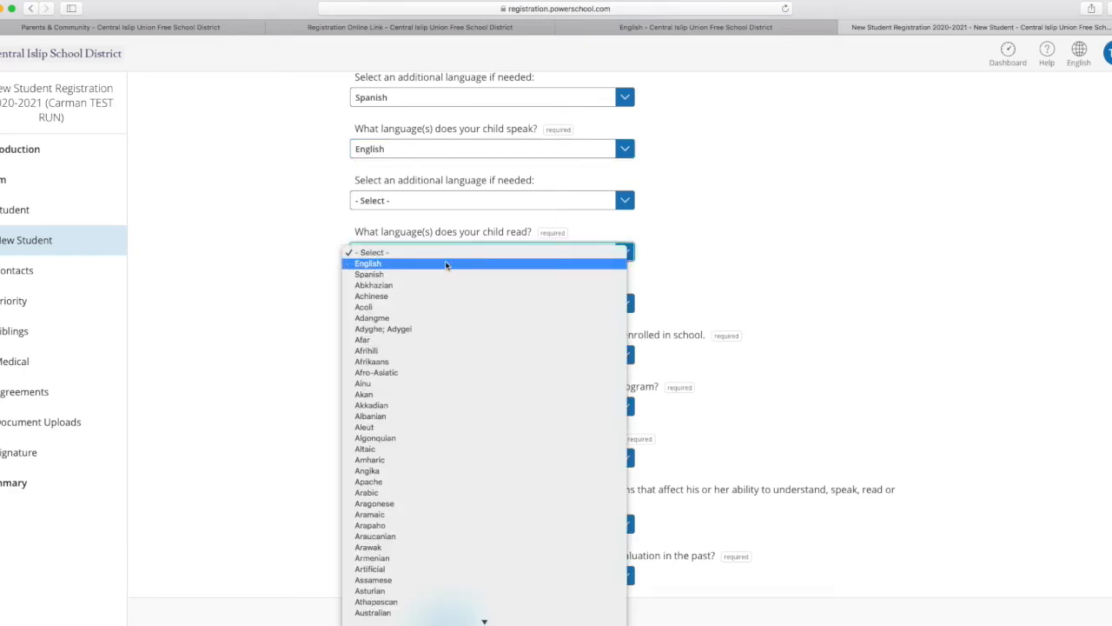
{"action": "left_click", "coordinate": [389, 274]}
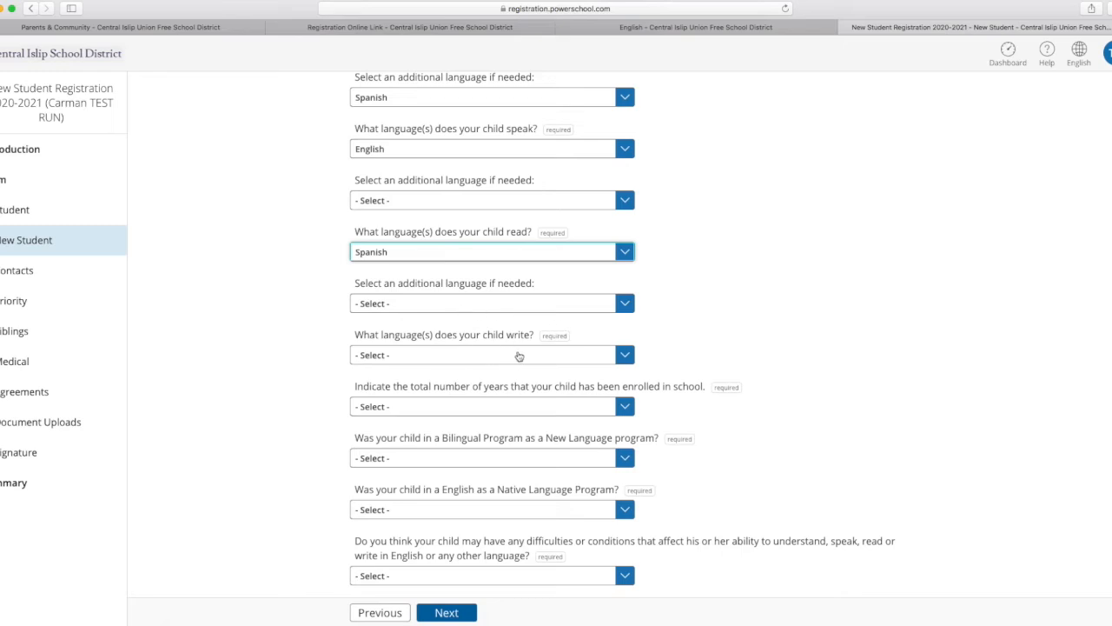
{"action": "left_click", "coordinate": [620, 356]}
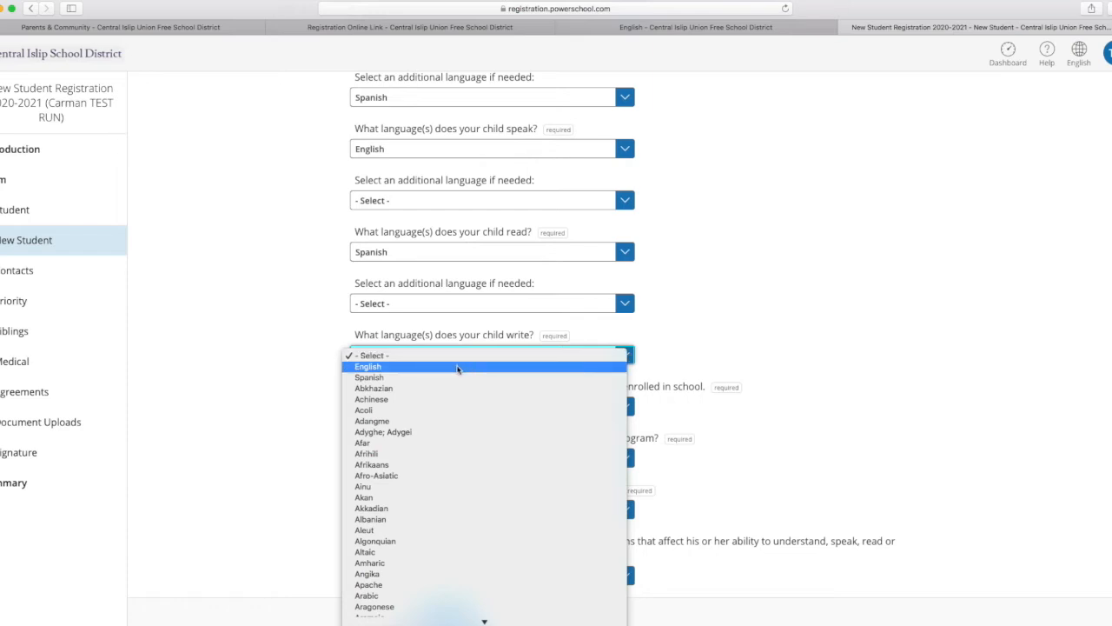
{"action": "left_click", "coordinate": [547, 370]}
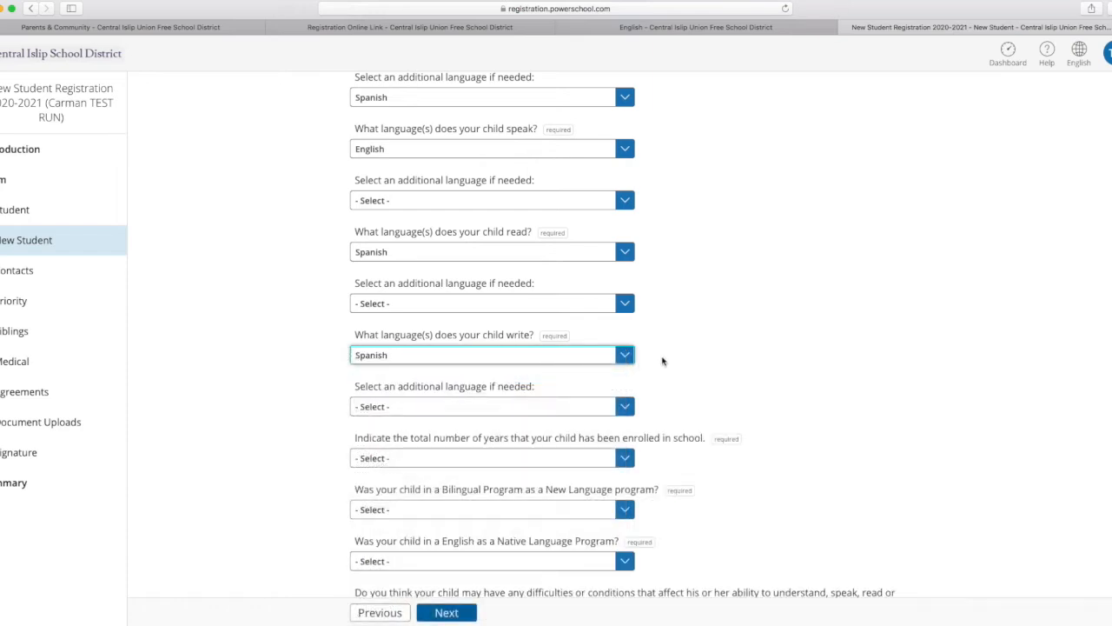
Set the additional language the child writes to Arabic.
{"action": "scroll", "coordinate": [664, 404], "scroll_direction": "down", "scroll_amount": 3}
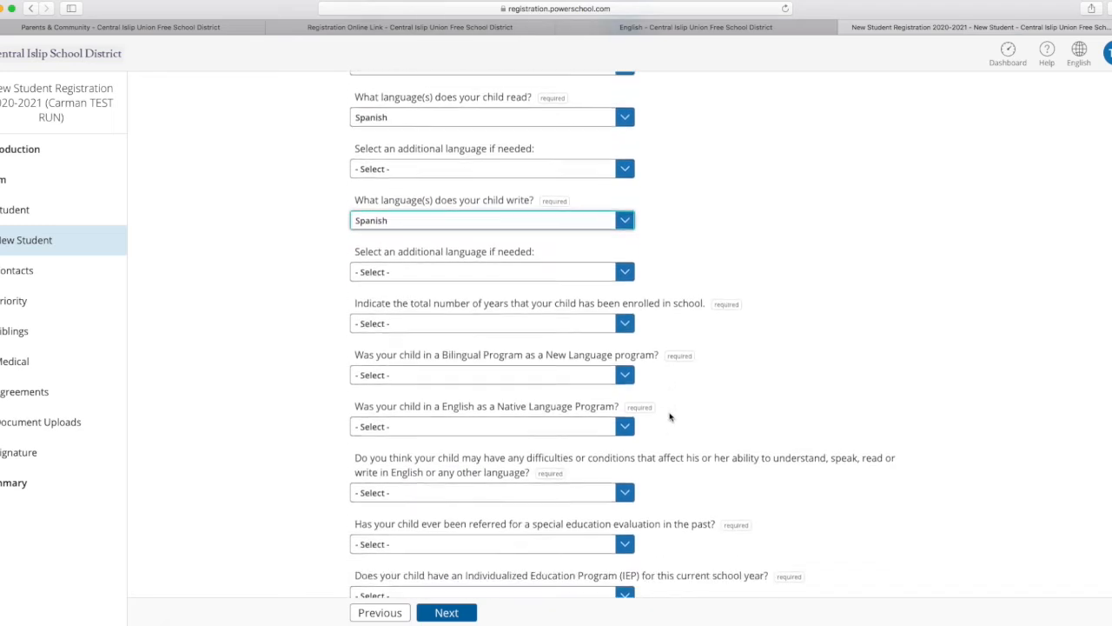
{"action": "scroll", "coordinate": [670, 417], "scroll_direction": "down", "scroll_amount": 1}
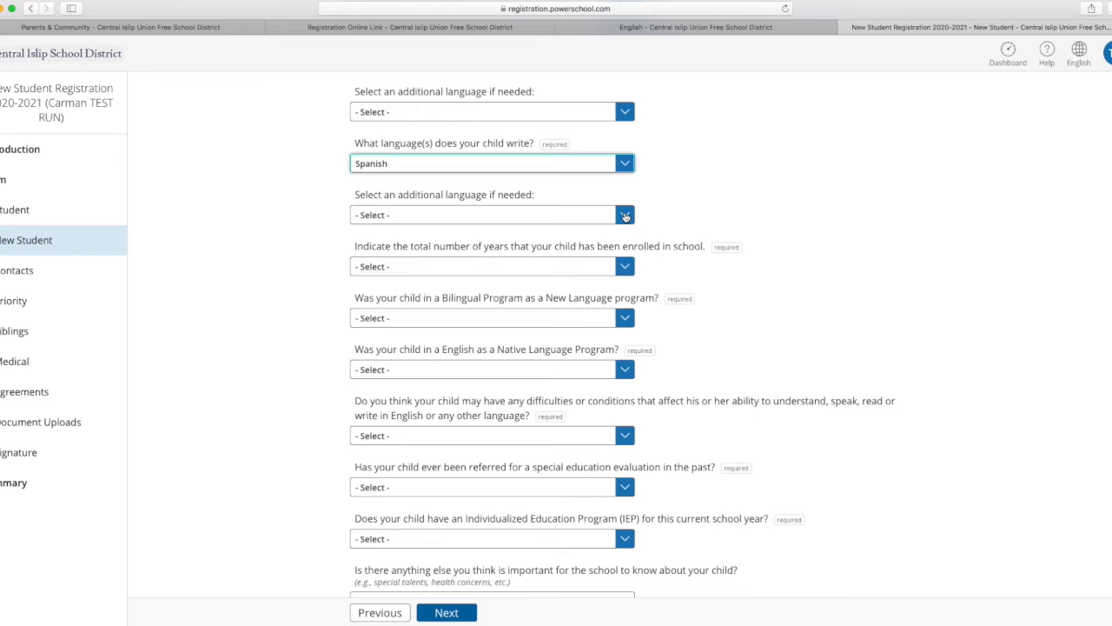
{"action": "left_click", "coordinate": [626, 216]}
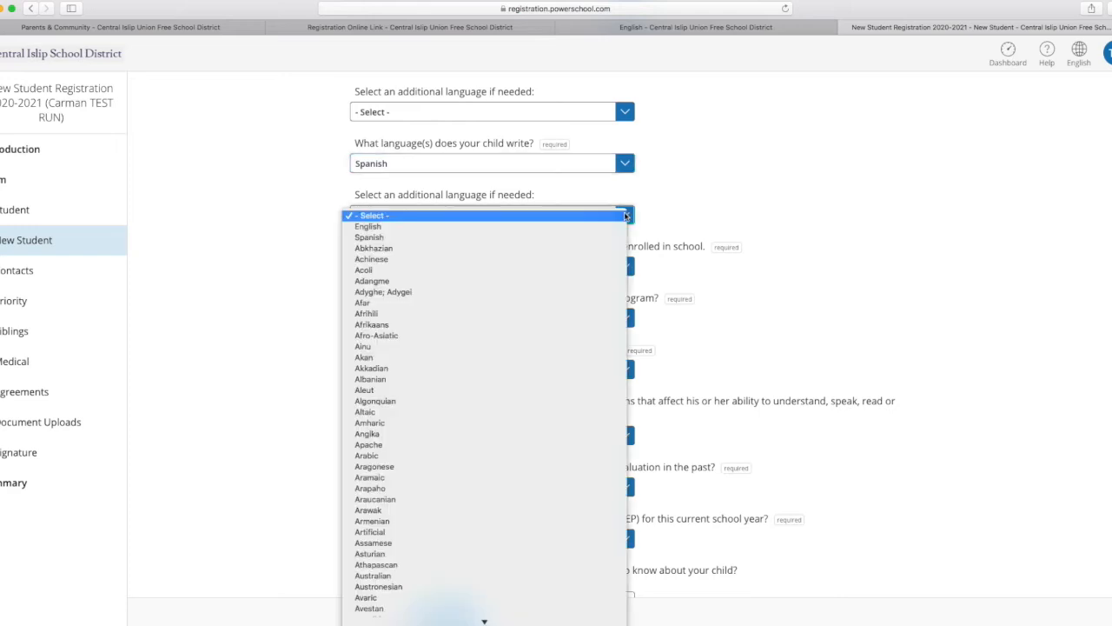
{"action": "left_click", "coordinate": [386, 227]}
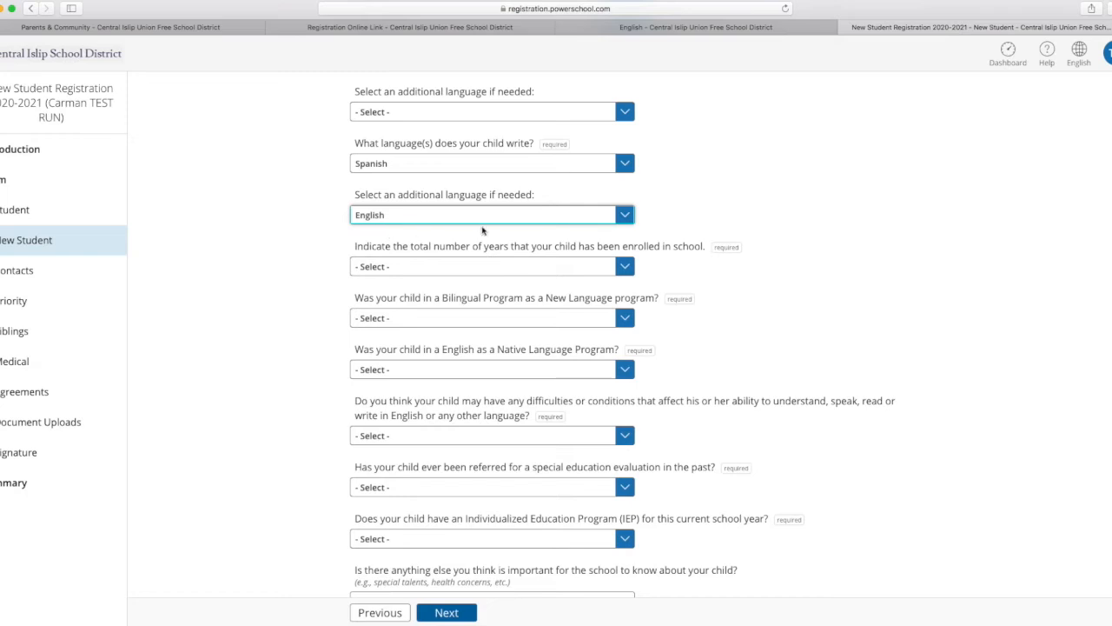
{"action": "left_click", "coordinate": [626, 215]}
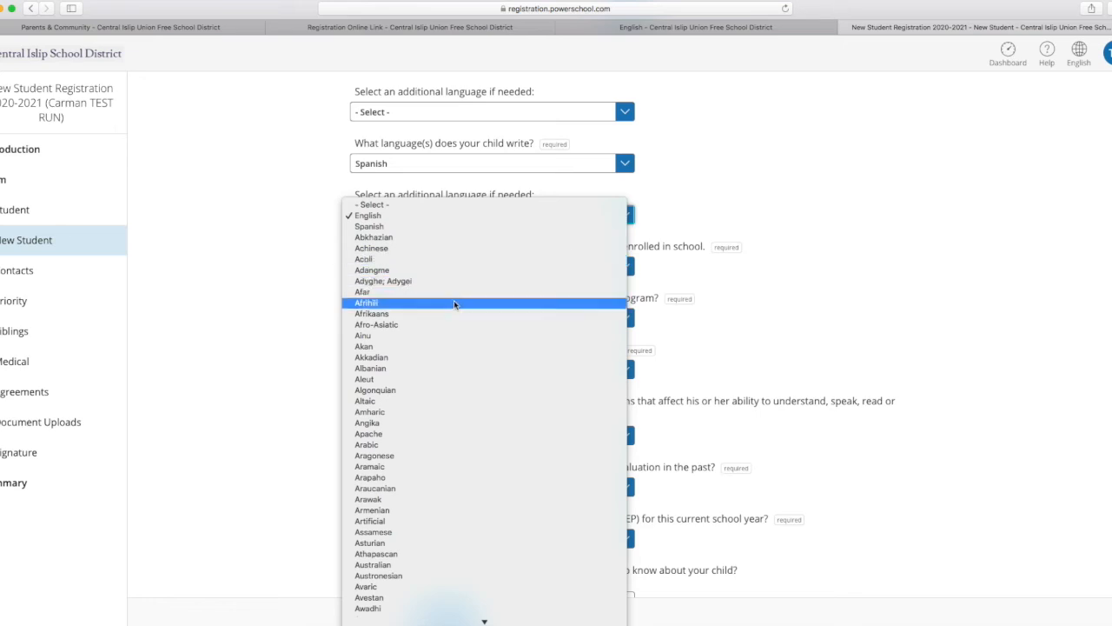
{"action": "left_click", "coordinate": [383, 445]}
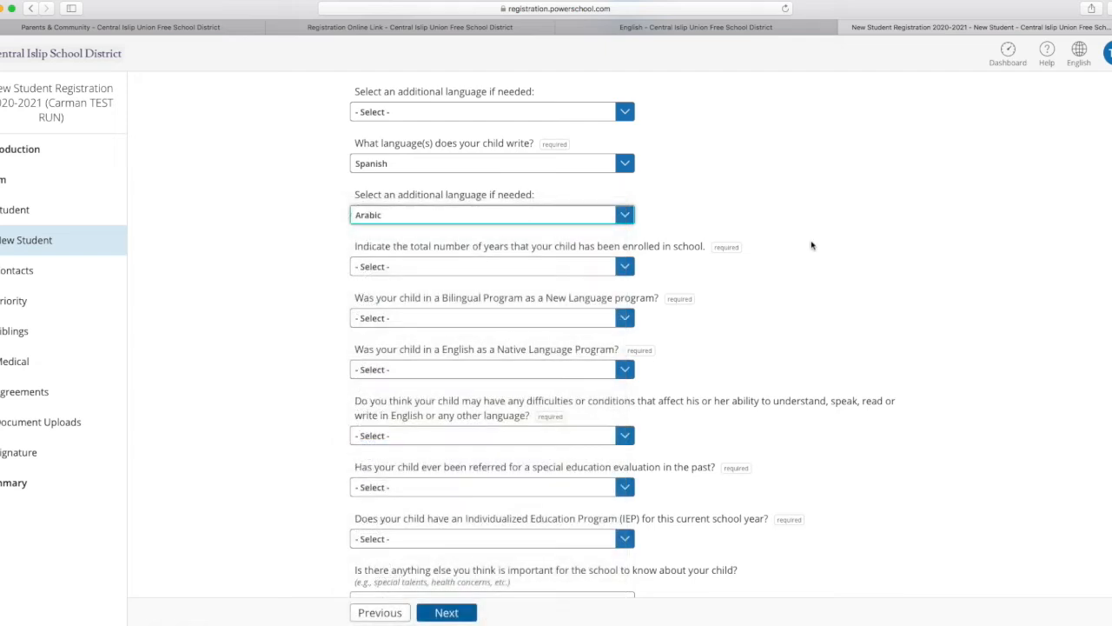
Set the child's total years enrolled in school to 1 and answer Yes to the Bilingual Program question.
{"action": "left_click", "coordinate": [624, 269]}
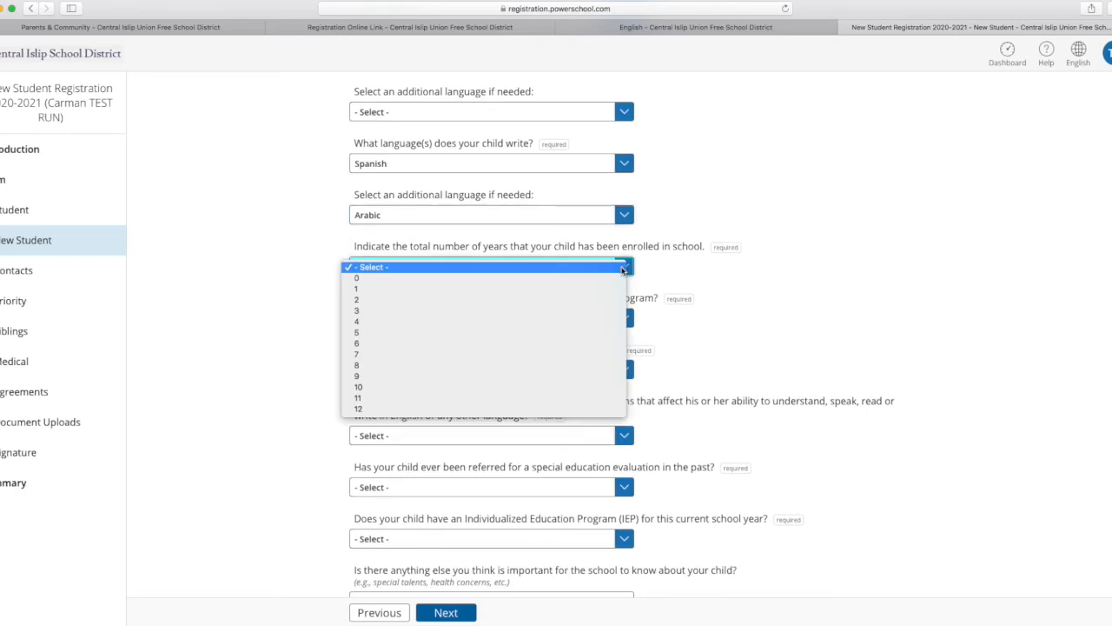
{"action": "left_click", "coordinate": [466, 288]}
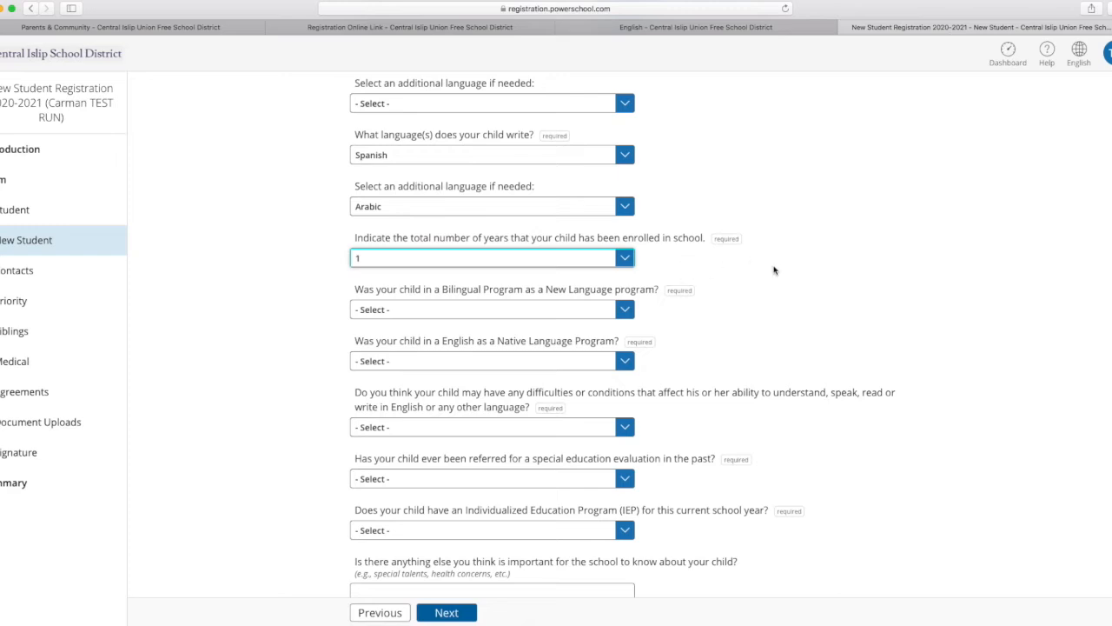
{"action": "left_click", "coordinate": [626, 311]}
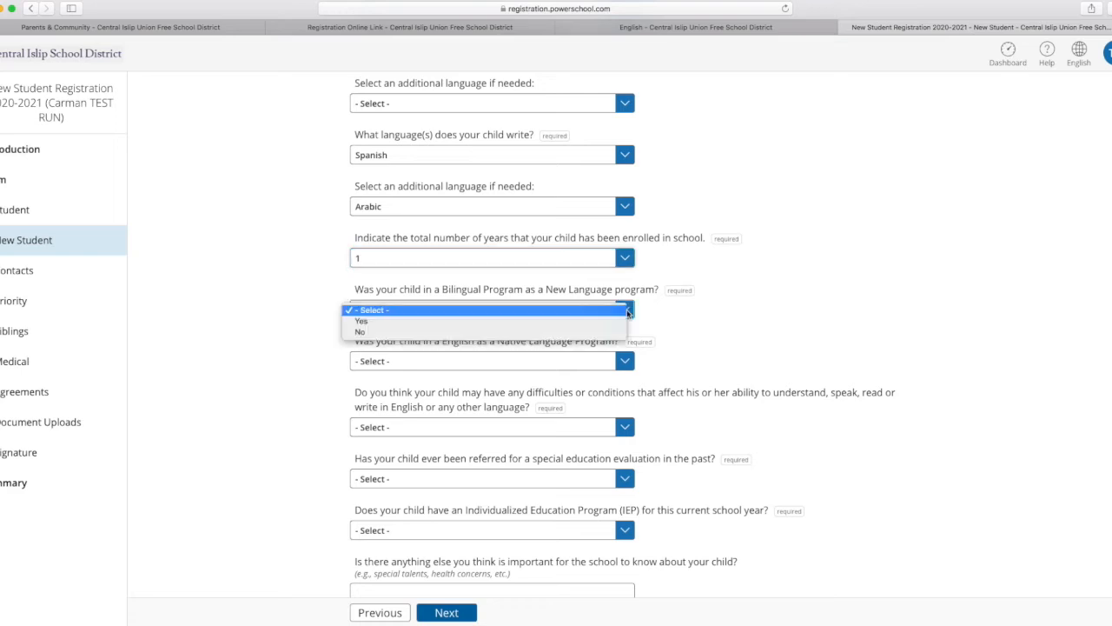
{"action": "left_click", "coordinate": [511, 320]}
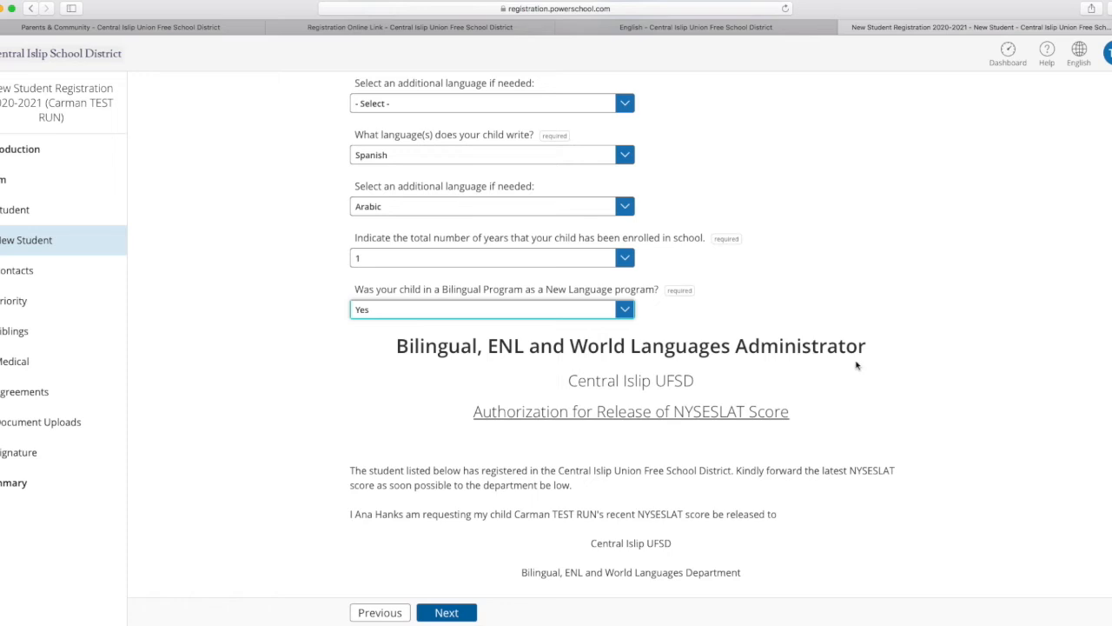
Enter the student's name and set the grade to K in the Authorization for Release of NYSESLAT Score.
{"action": "scroll", "coordinate": [857, 365], "scroll_direction": "down", "scroll_amount": 3}
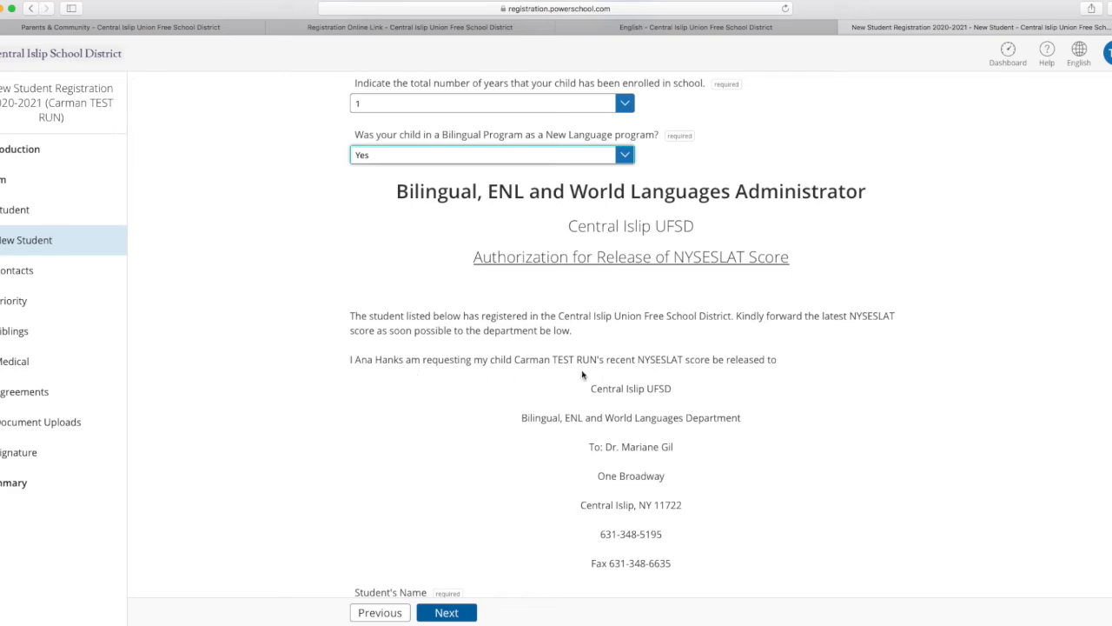
{"action": "scroll", "coordinate": [609, 373], "scroll_direction": "down", "scroll_amount": 1}
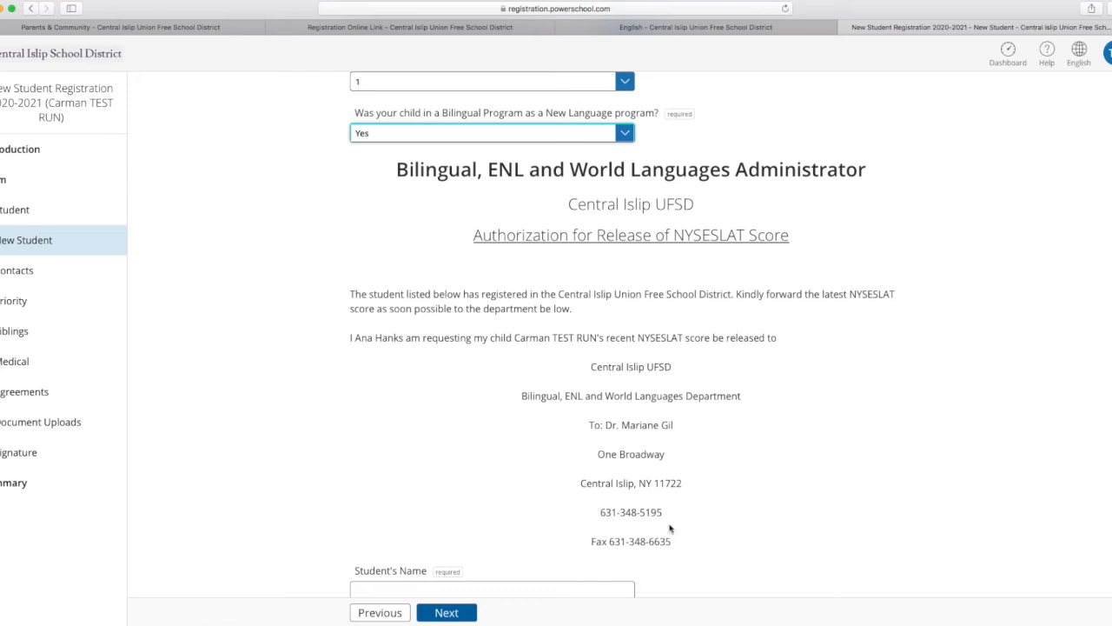
{"action": "scroll", "coordinate": [707, 415], "scroll_direction": "down", "scroll_amount": 5}
{"action": "left_click", "coordinate": [411, 391]}
{"action": "type", "text": "Car"}
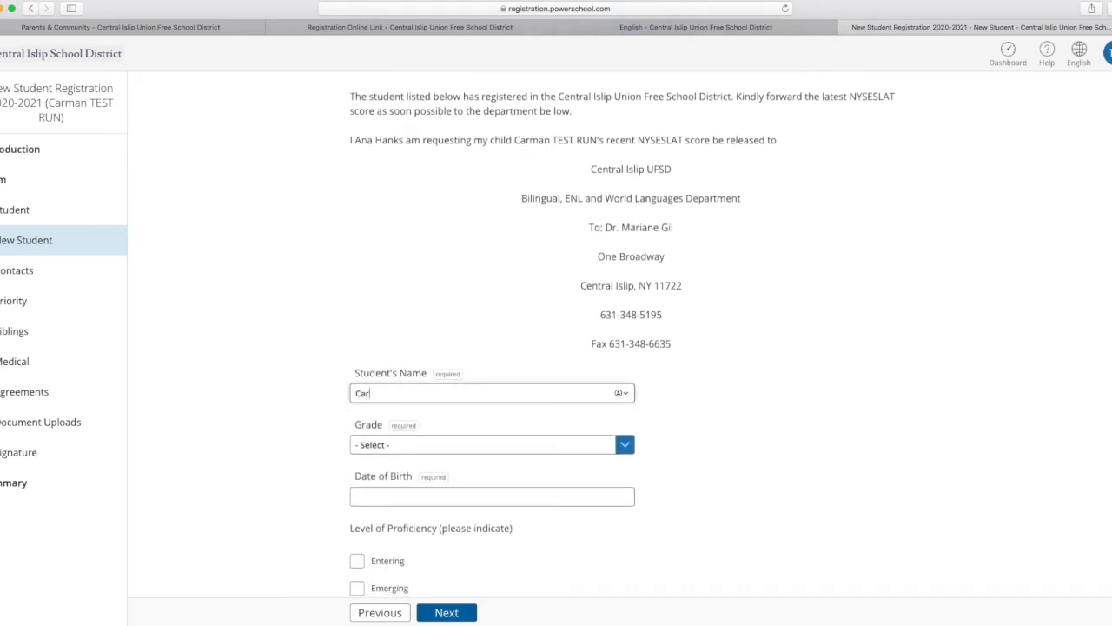
{"action": "type", "text": "man REST RUN"}
{"action": "left_click", "coordinate": [627, 446]}
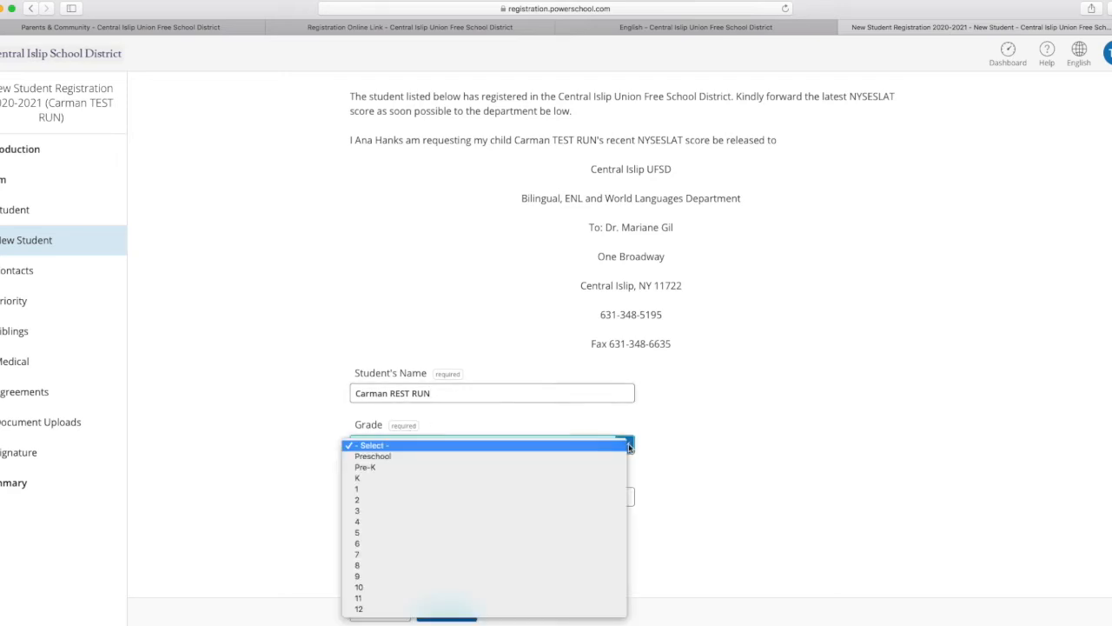
{"action": "left_click", "coordinate": [379, 477]}
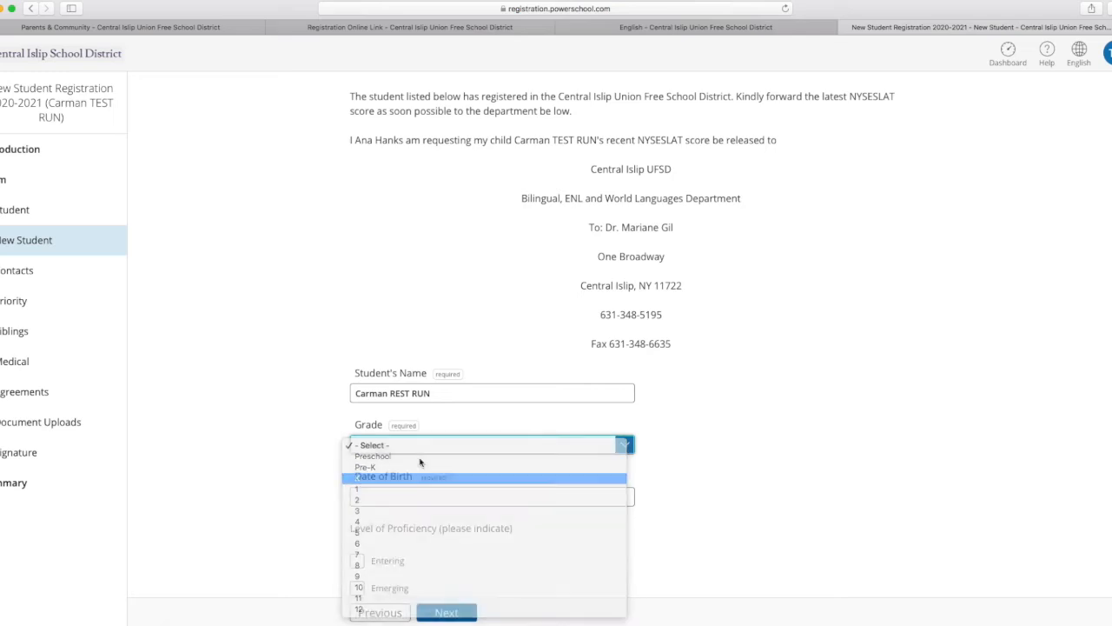
Enter the student's date of birth and mark the level of proficiency as Entering.
{"action": "scroll", "coordinate": [682, 391], "scroll_direction": "down", "scroll_amount": 3}
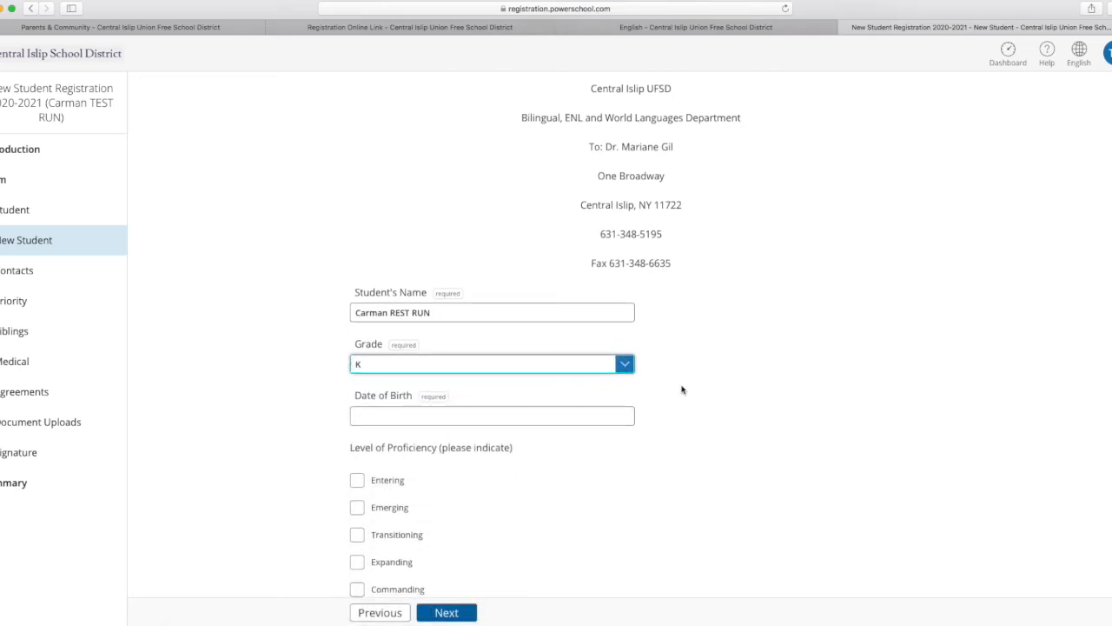
{"action": "left_click", "coordinate": [366, 414]}
{"action": "type", "text": "3"}
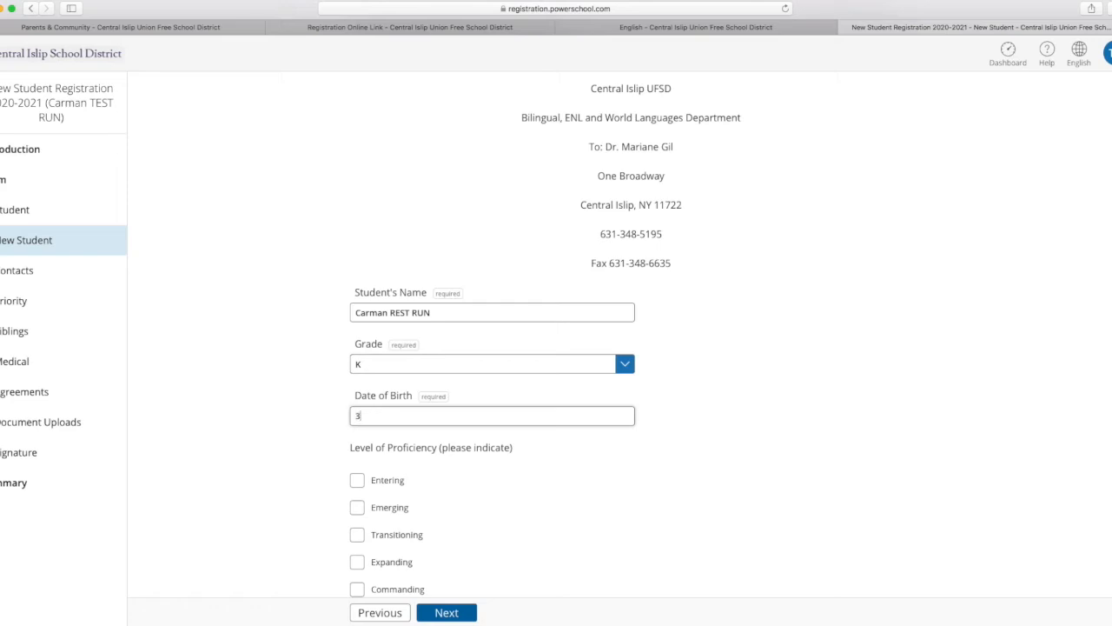
{"action": "type", "text": "/13/2017"}
{"action": "scroll", "coordinate": [557, 445], "scroll_direction": "down", "scroll_amount": 2}
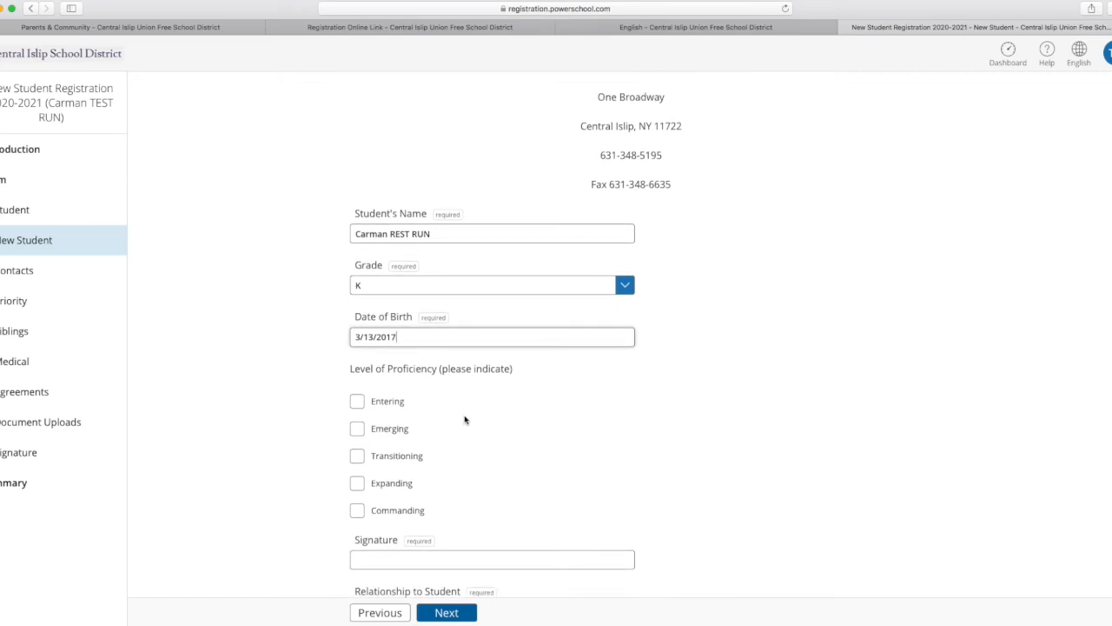
{"action": "left_click", "coordinate": [359, 406]}
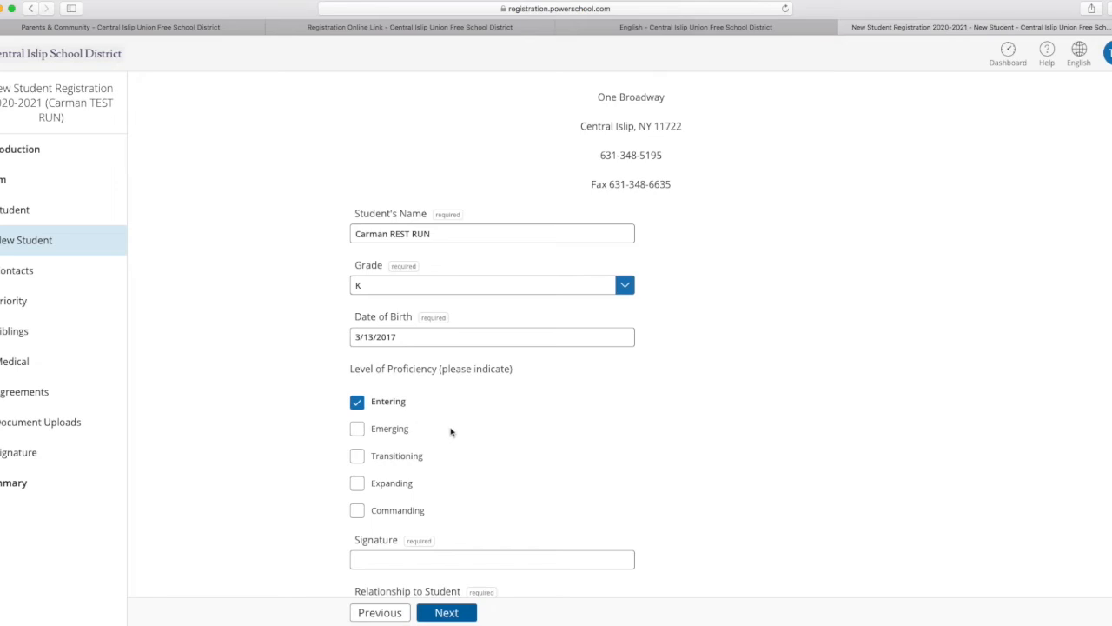
Sign the NYSESLAT score release authorization with the parent's full name.
{"action": "scroll", "coordinate": [731, 406], "scroll_direction": "down", "scroll_amount": 5}
{"action": "left_click", "coordinate": [424, 296]}
{"action": "type", "text": "Yv"}
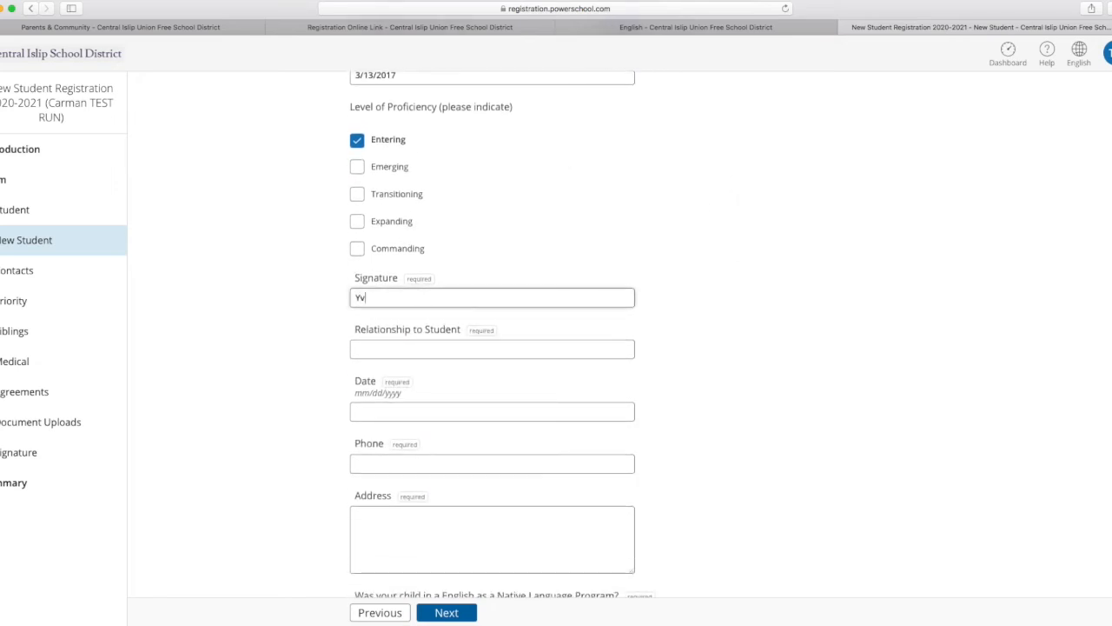
{"action": "key", "text": "BackSpace"}
{"action": "key", "text": "BackSpace"}
Enter Mother as the relationship to the student and date the authorization 03/13/2021.
{"action": "left_click", "coordinate": [405, 349]}
{"action": "type", "text": "Mother"}
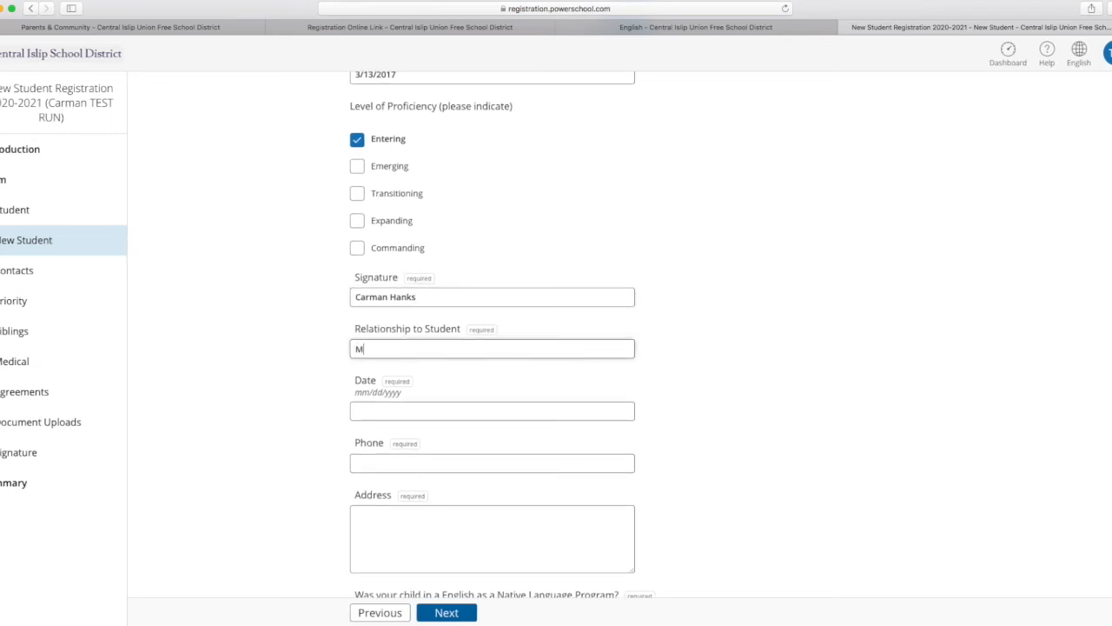
{"action": "left_click", "coordinate": [400, 411]}
{"action": "type", "text": "03/1"}
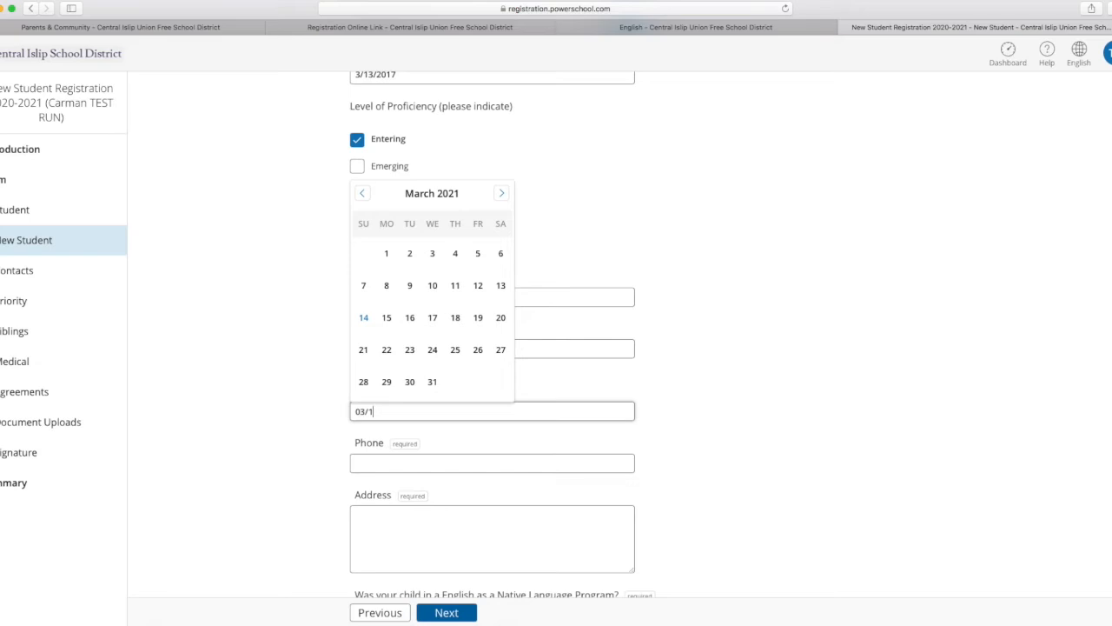
{"action": "type", "text": "3/2021"}
{"action": "left_click", "coordinate": [501, 286]}
Enter the parent's phone number in the NYSESLAT score release authorization.
{"action": "scroll", "coordinate": [678, 365], "scroll_direction": "down", "scroll_amount": 3}
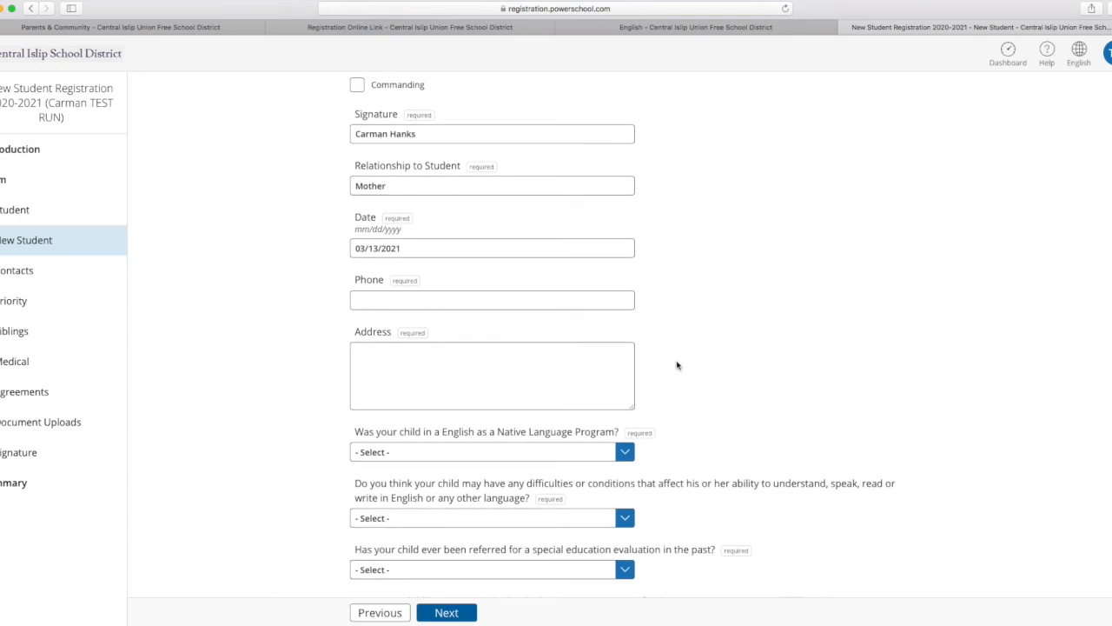
{"action": "left_click", "coordinate": [426, 299]}
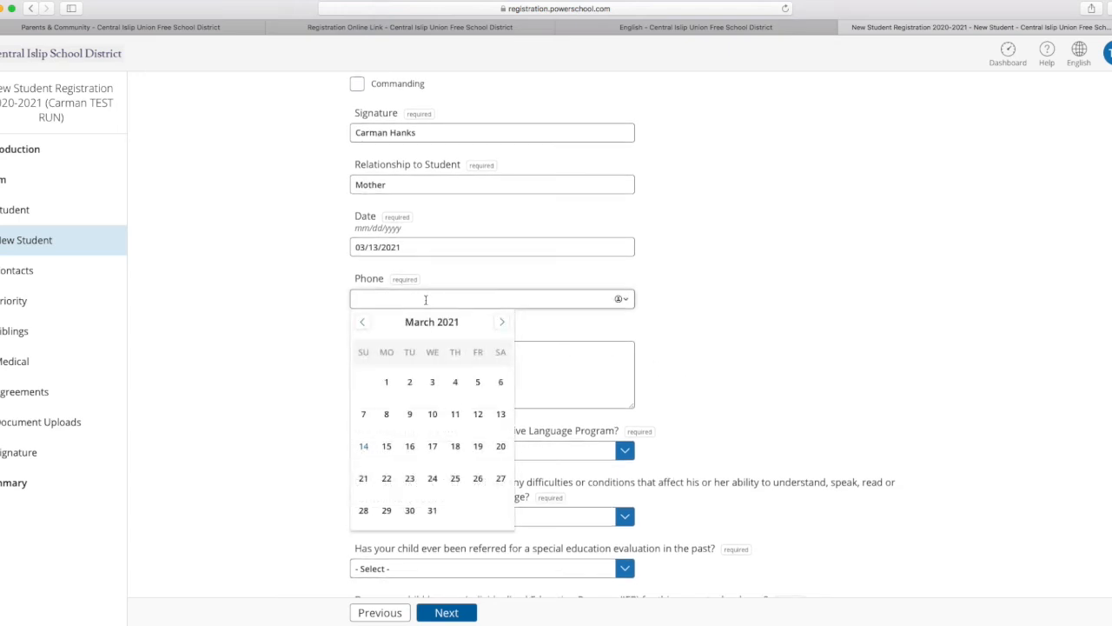
{"action": "type", "text": "631"}
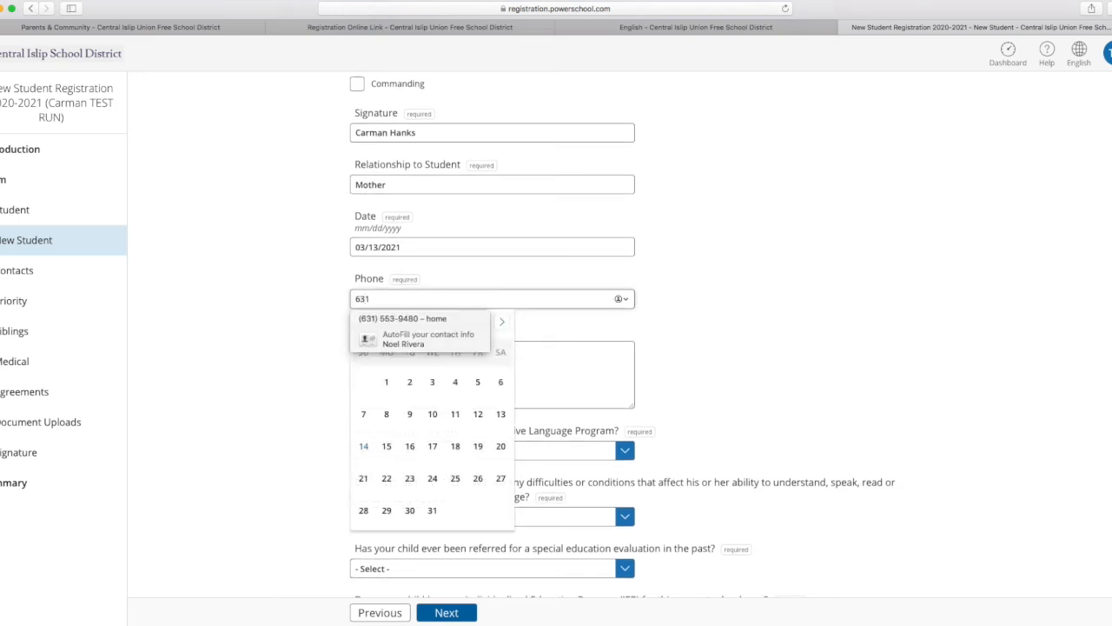
{"action": "type", "text": "222333"}
{"action": "key", "text": "BackSpace"}
{"action": "key", "text": "BackSpace"}
{"action": "key", "text": "BackSpace"}
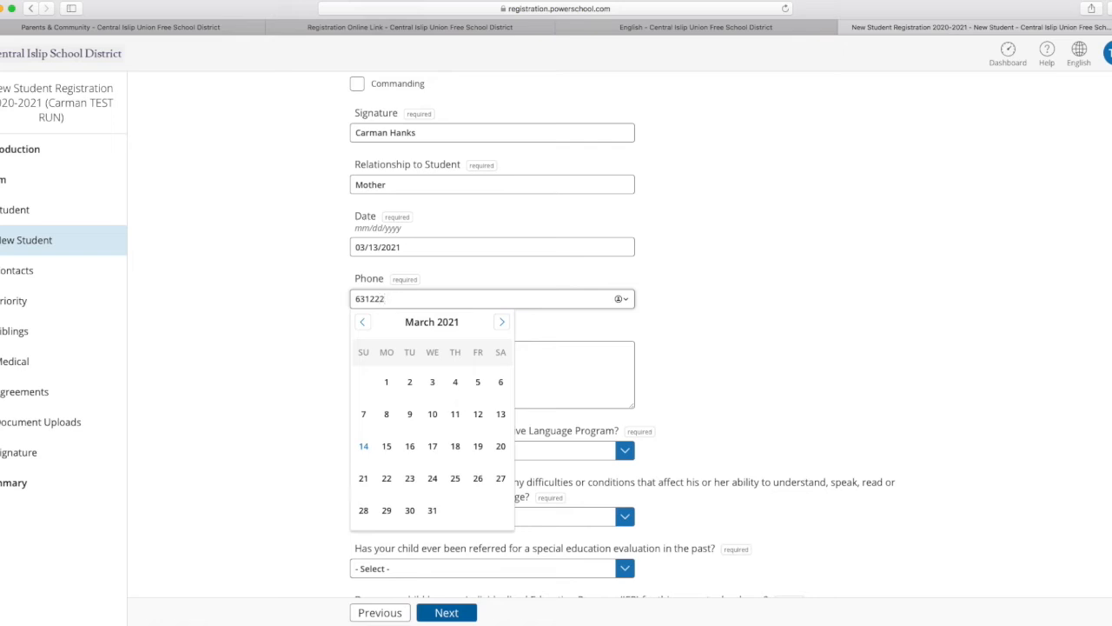
{"action": "type", "text": "3333"}
{"action": "scroll", "coordinate": [522, 291], "scroll_direction": "down", "scroll_amount": 1}
{"action": "key", "text": "Tab"}
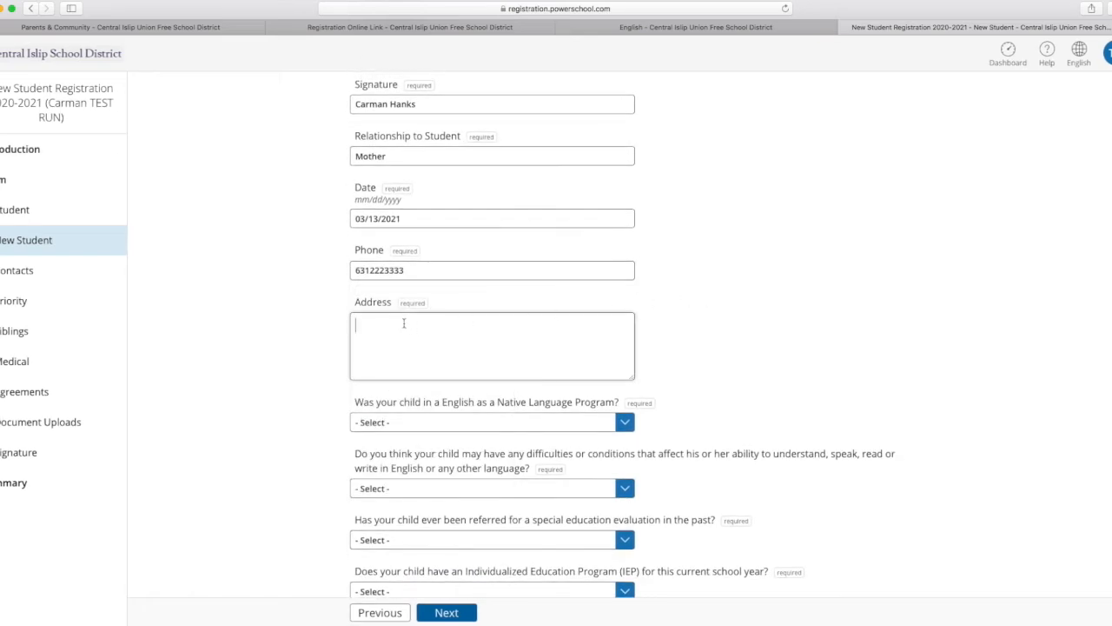
{"action": "left_click", "coordinate": [385, 272]}
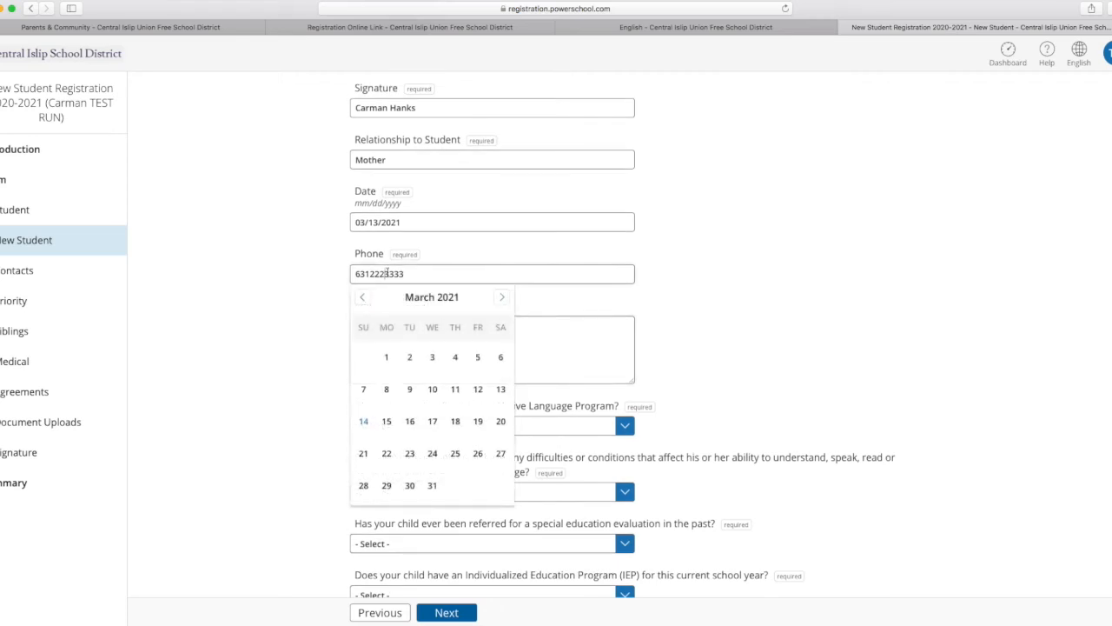
{"action": "left_click", "coordinate": [769, 278]}
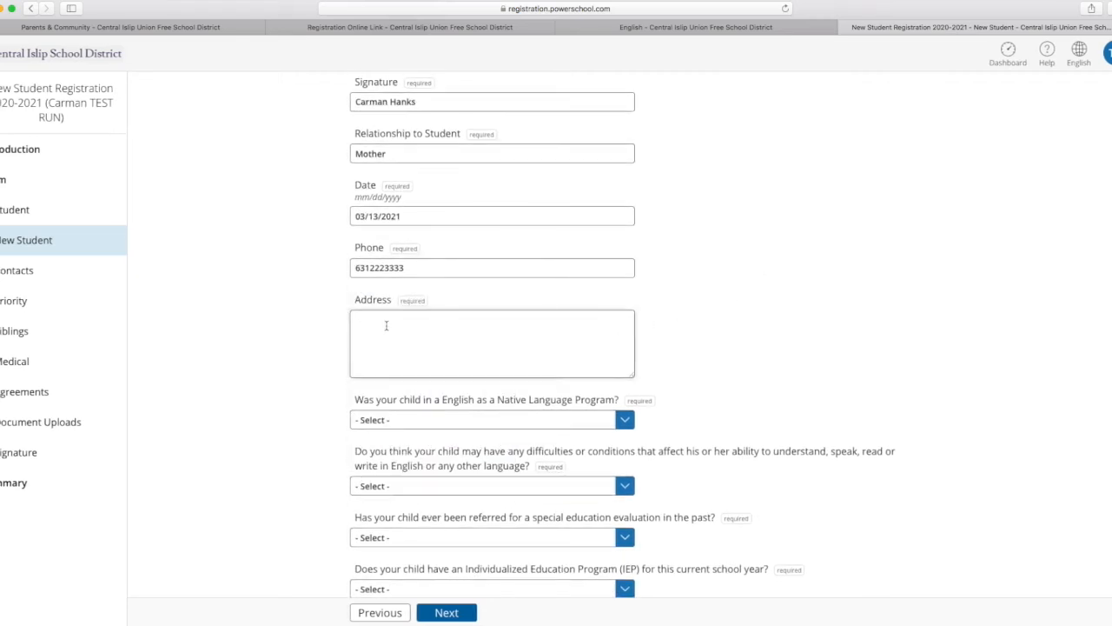
Fill in the parent's full postal address in the authorization's Address field.
{"action": "type", "text": "5"}
{"action": "type", "text": "0 Wheeler Road "}
{"action": "type", "text": "Central"}
{"action": "type", "text": " Islip "}
{"action": "type", "text": "NY 11722"}
Answer No to the English as a Native Language Program question and Yes to difficulties affecting the child's language abilities.
{"action": "scroll", "coordinate": [720, 402], "scroll_direction": "down", "scroll_amount": 1}
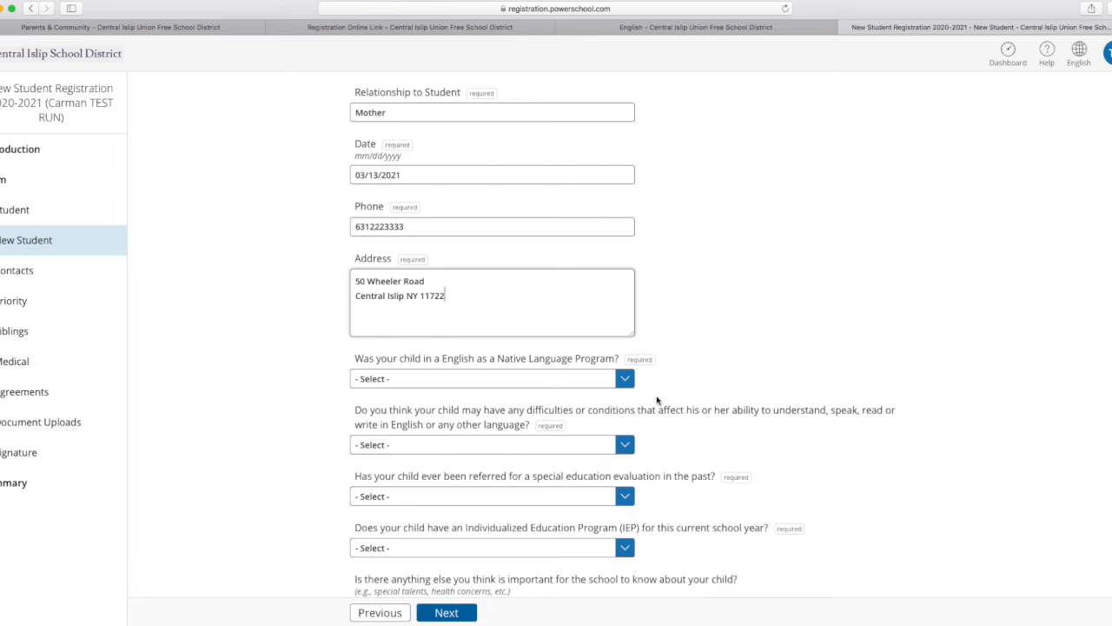
{"action": "left_click", "coordinate": [625, 380]}
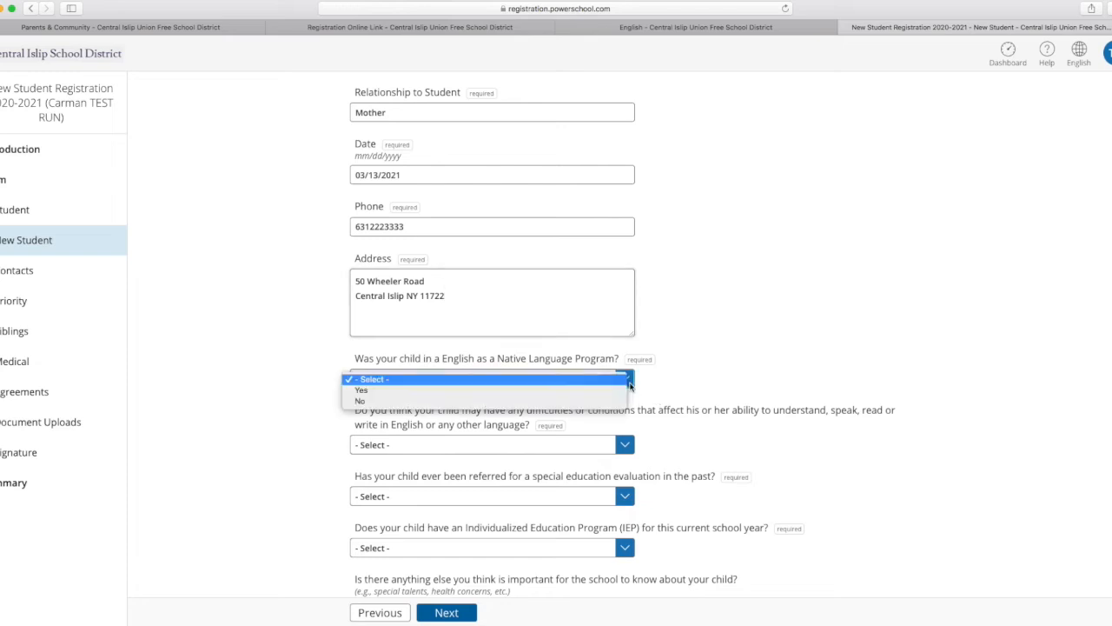
{"action": "left_click", "coordinate": [530, 401]}
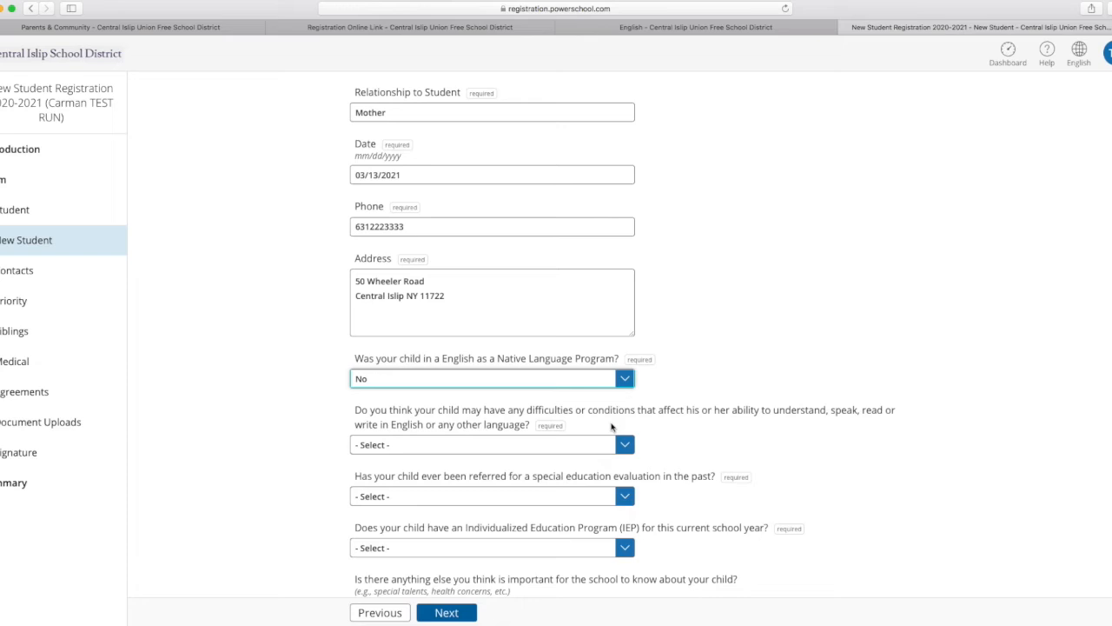
{"action": "left_click", "coordinate": [624, 444]}
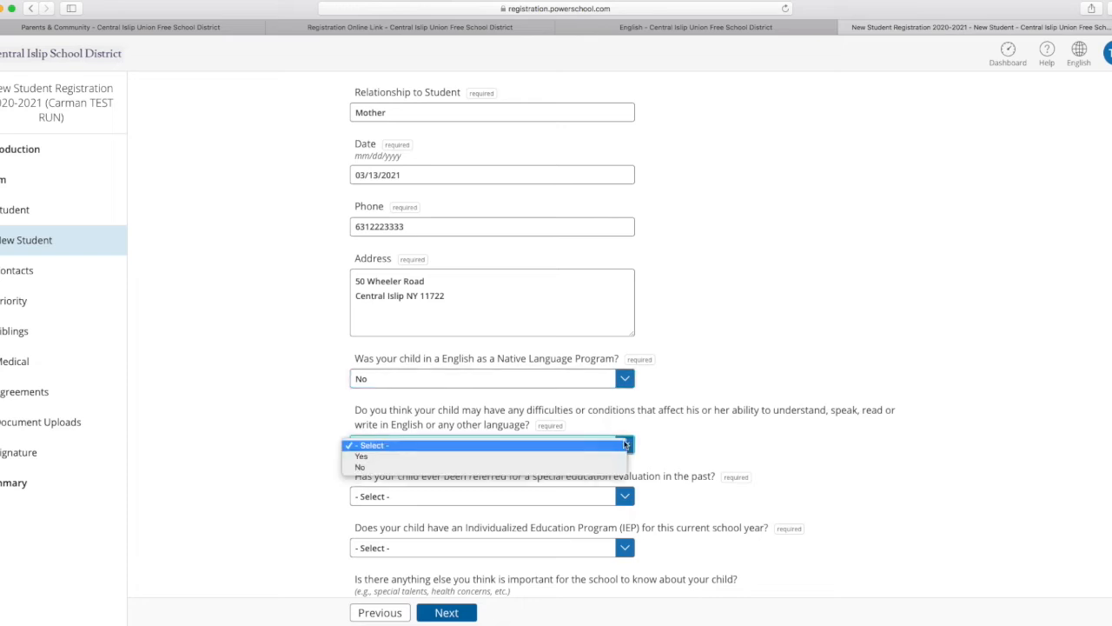
{"action": "left_click", "coordinate": [553, 457]}
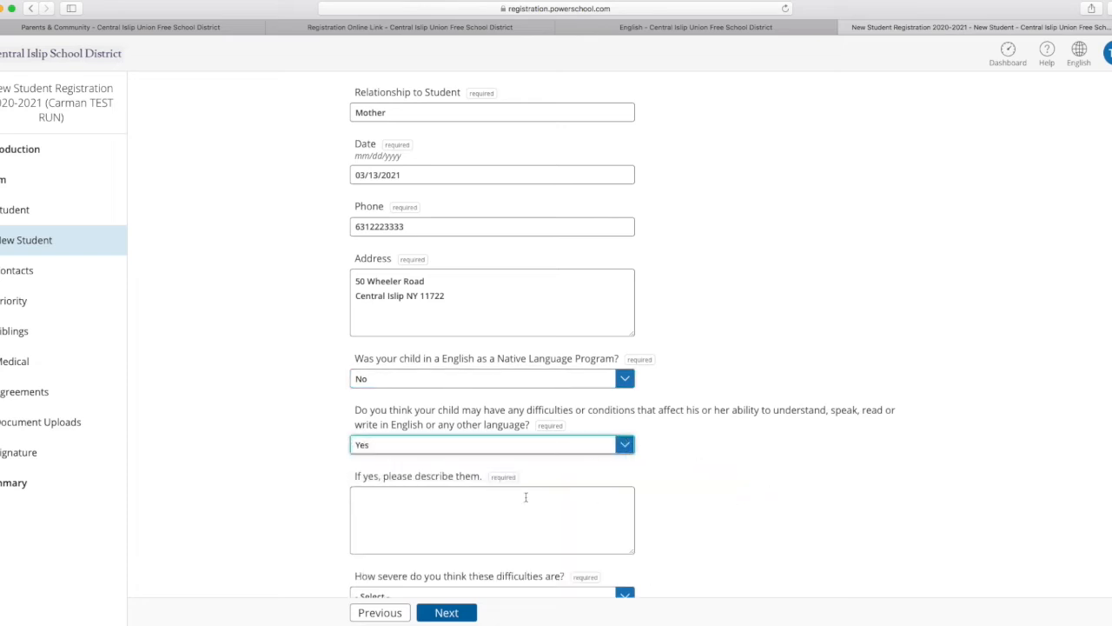
Describe the child's difficulties as Speech and rate their severity as Somewhat severe.
{"action": "left_click", "coordinate": [379, 500]}
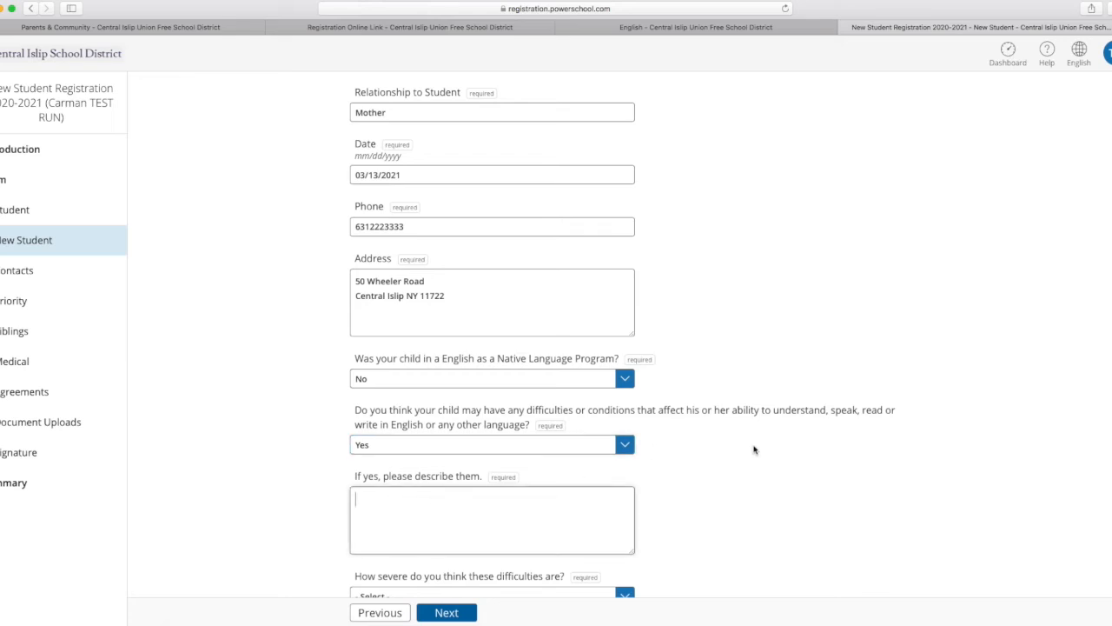
{"action": "scroll", "coordinate": [755, 449], "scroll_direction": "down", "scroll_amount": 3}
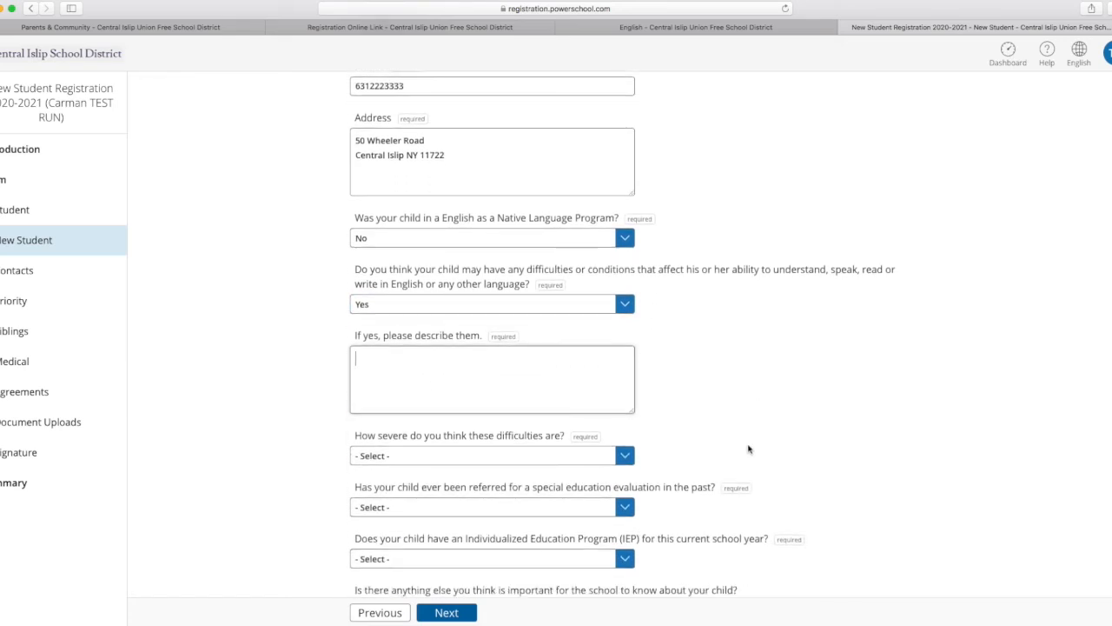
{"action": "type", "text": "Speech"}
{"action": "scroll", "coordinate": [737, 355], "scroll_direction": "down", "scroll_amount": 2}
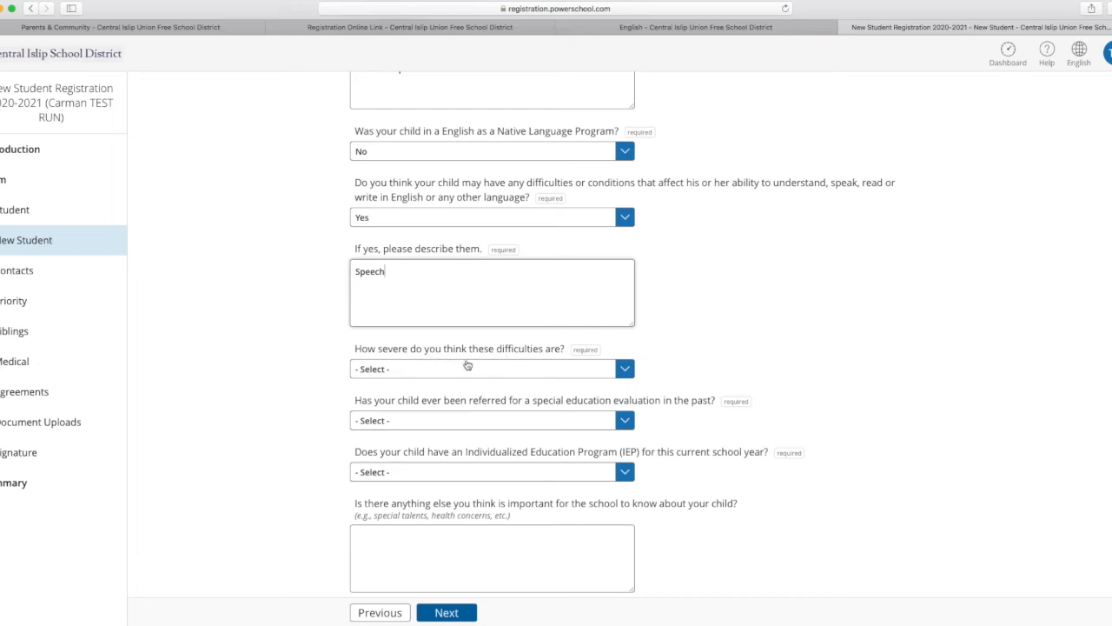
{"action": "left_click", "coordinate": [623, 371]}
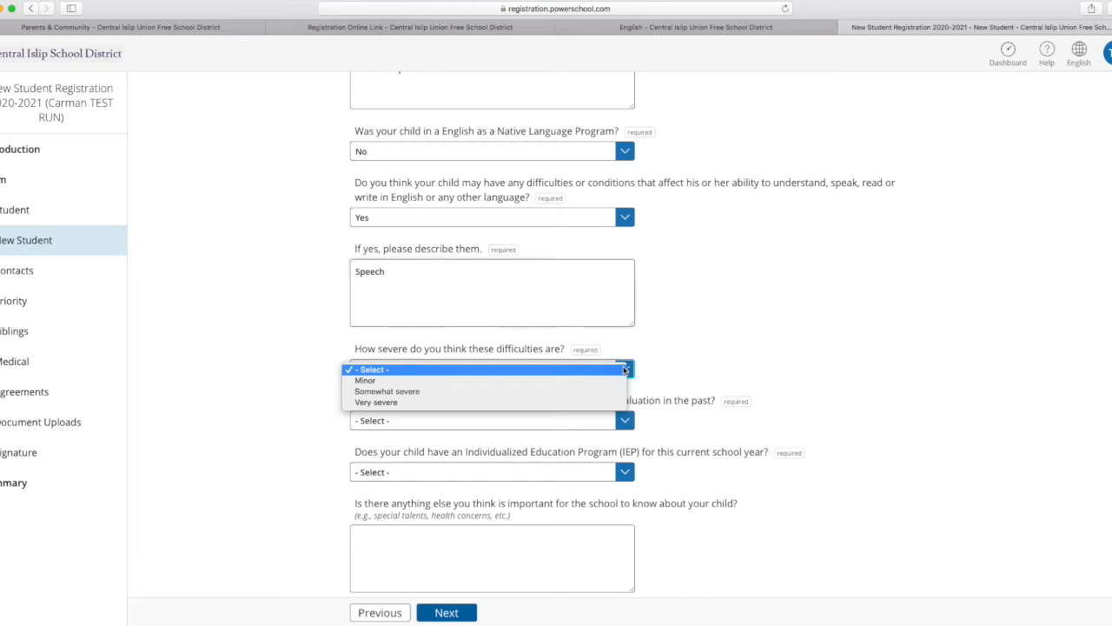
{"action": "left_click", "coordinate": [566, 391]}
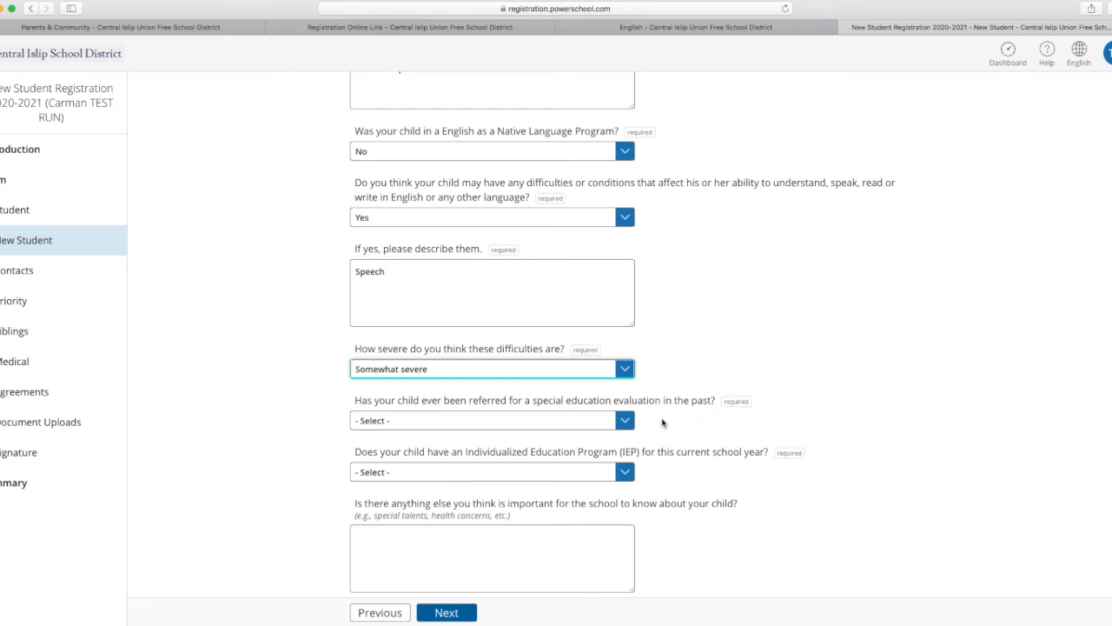
Answer Yes to a past special education evaluation referral and No to special education services received in the past.
{"action": "left_click", "coordinate": [627, 424]}
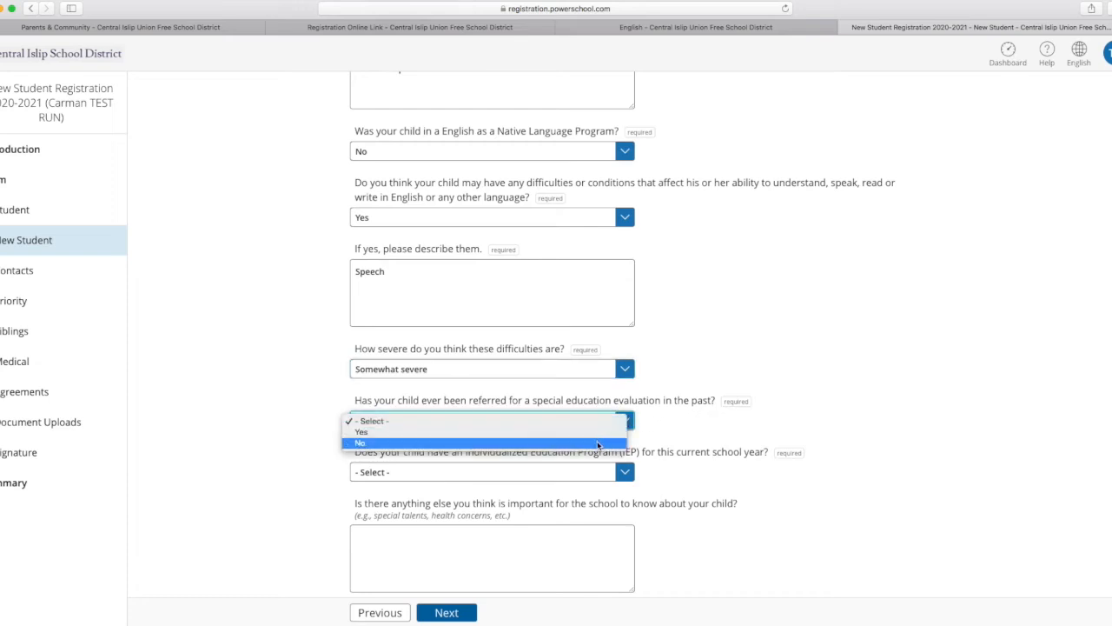
{"action": "left_click", "coordinate": [600, 433]}
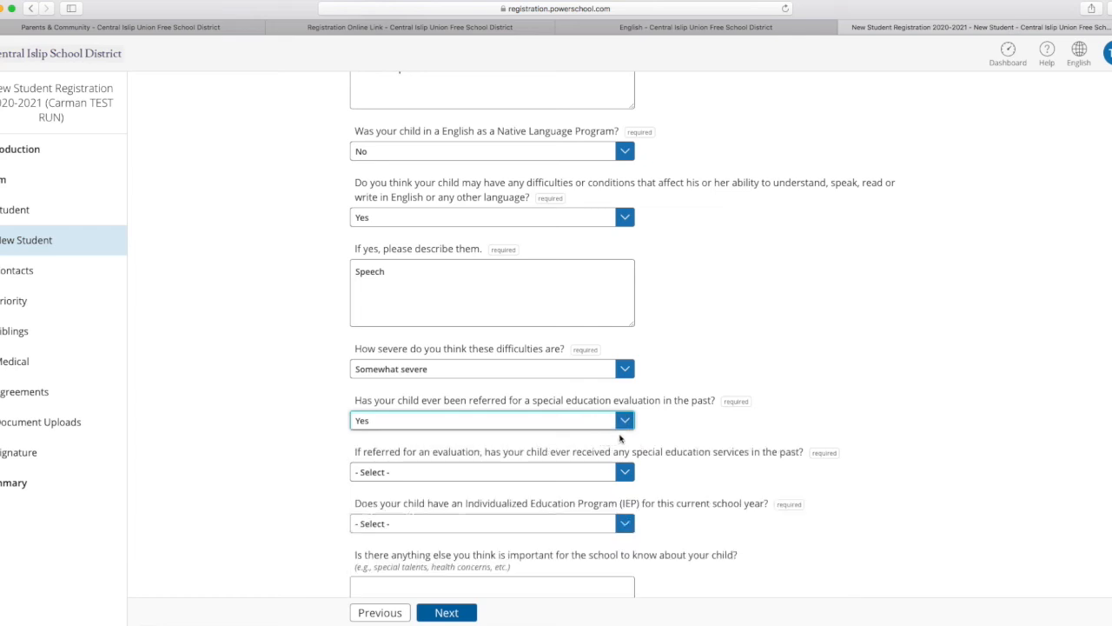
{"action": "scroll", "coordinate": [808, 389], "scroll_direction": "down", "scroll_amount": 3}
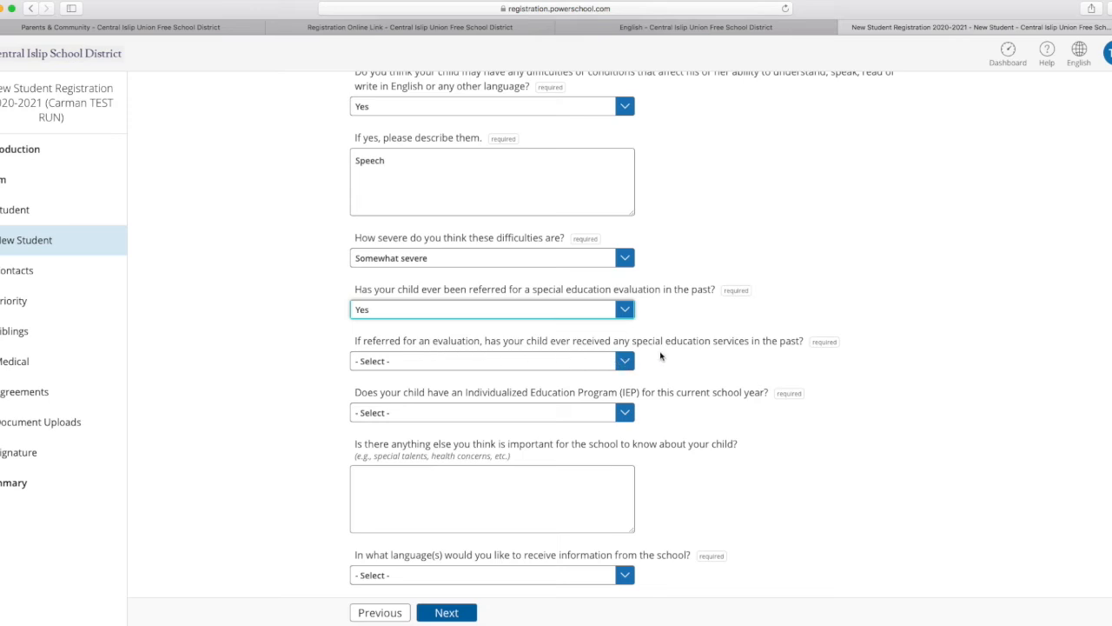
{"action": "left_click", "coordinate": [631, 364]}
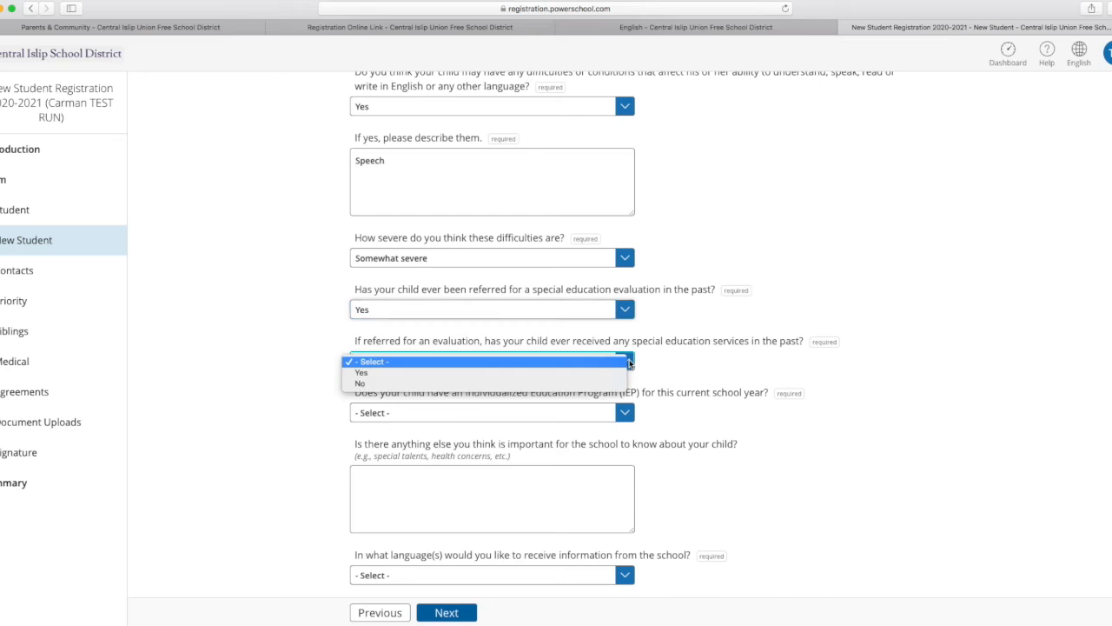
{"action": "left_click", "coordinate": [606, 383]}
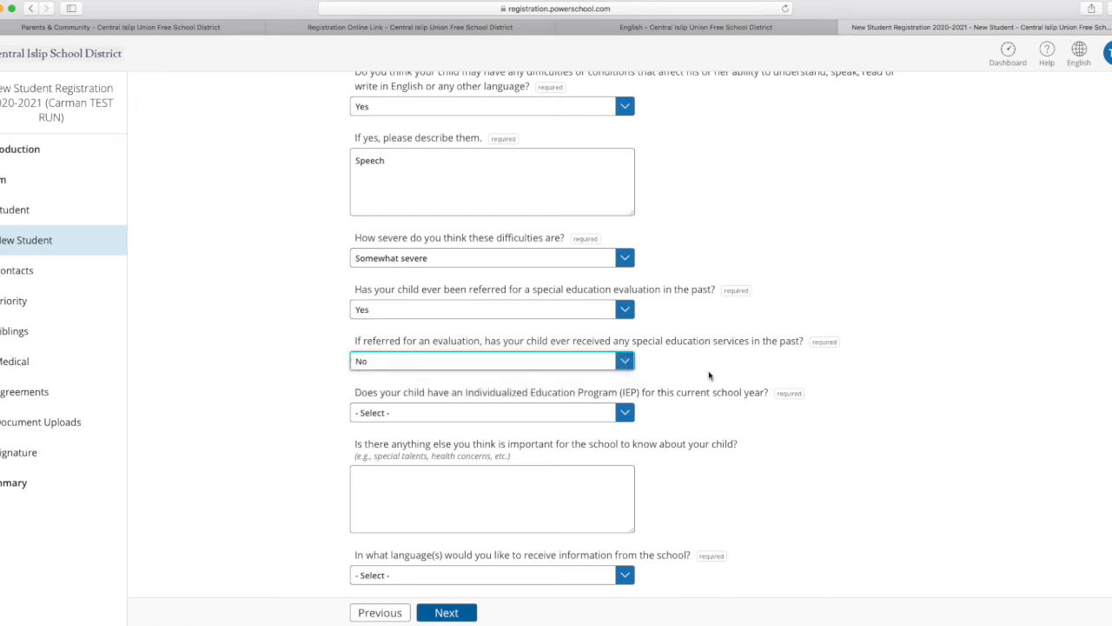
Answer No to an IEP for the current school year and add a note for the school that the child is very shy.
{"action": "scroll", "coordinate": [849, 369], "scroll_direction": "down", "scroll_amount": 3}
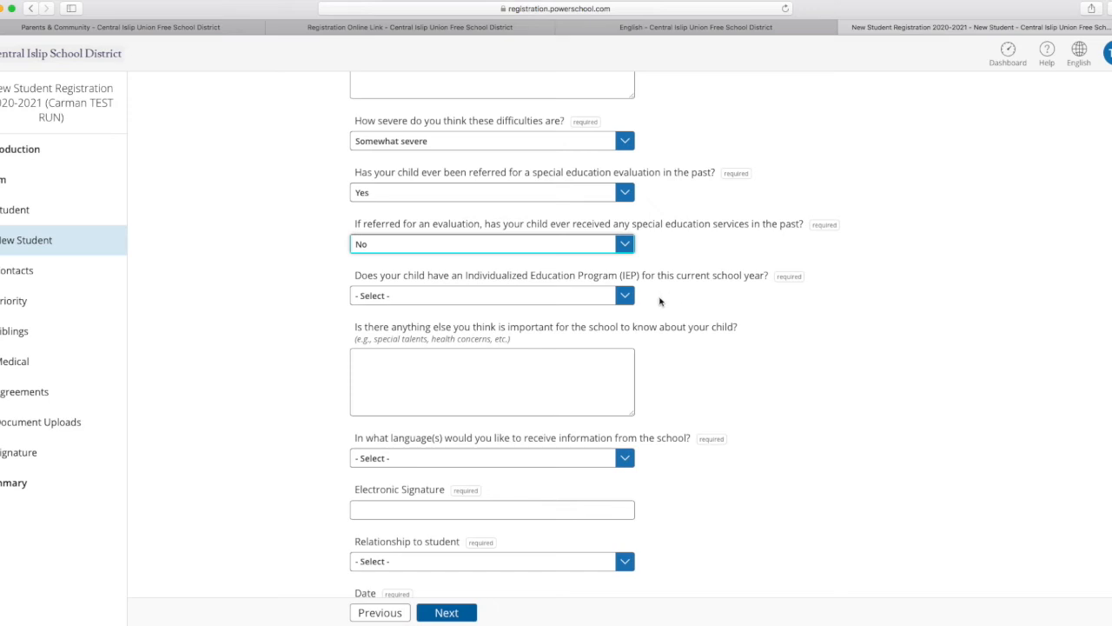
{"action": "left_click", "coordinate": [624, 298]}
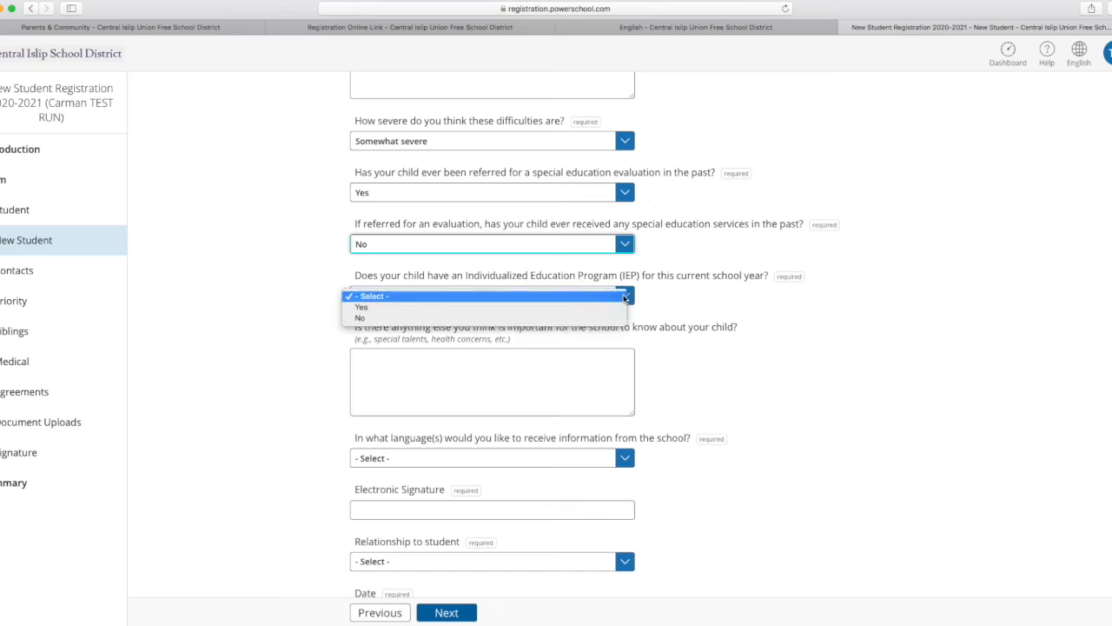
{"action": "left_click", "coordinate": [578, 318]}
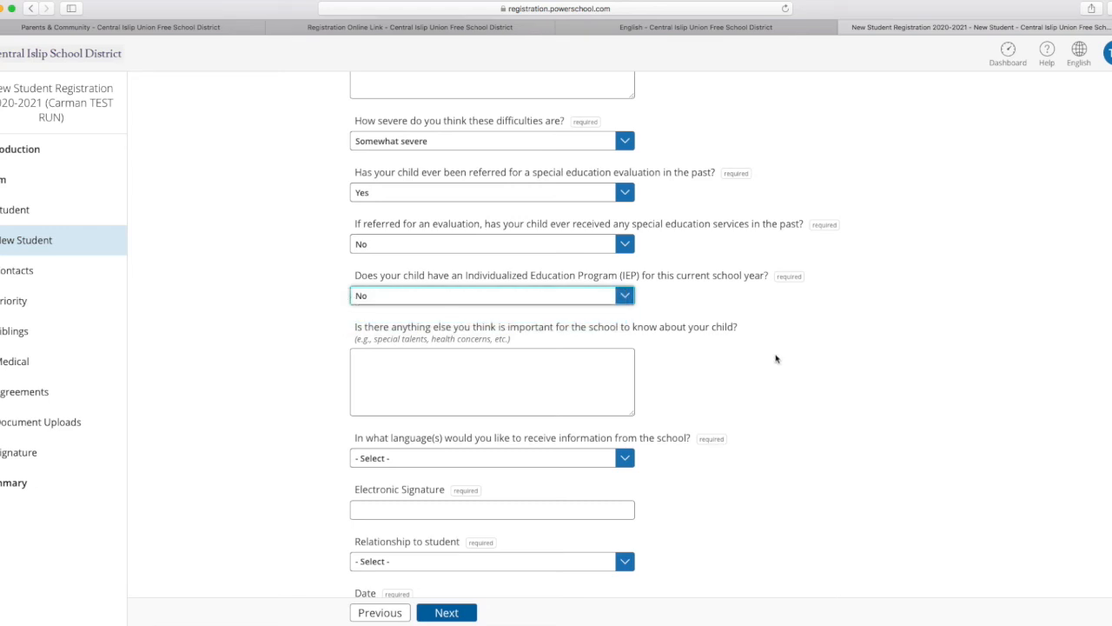
{"action": "left_click", "coordinate": [523, 362]}
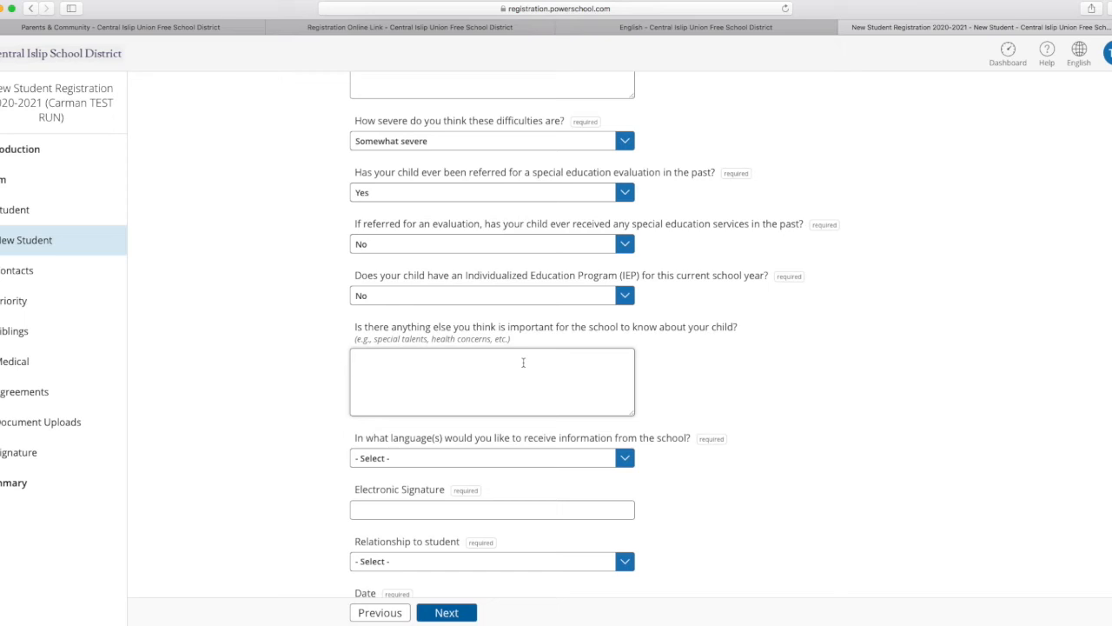
{"action": "type", "text": "Carman is very shy."}
Choose English as the language for receiving information from the school.
{"action": "scroll", "coordinate": [843, 323], "scroll_direction": "down", "scroll_amount": 3}
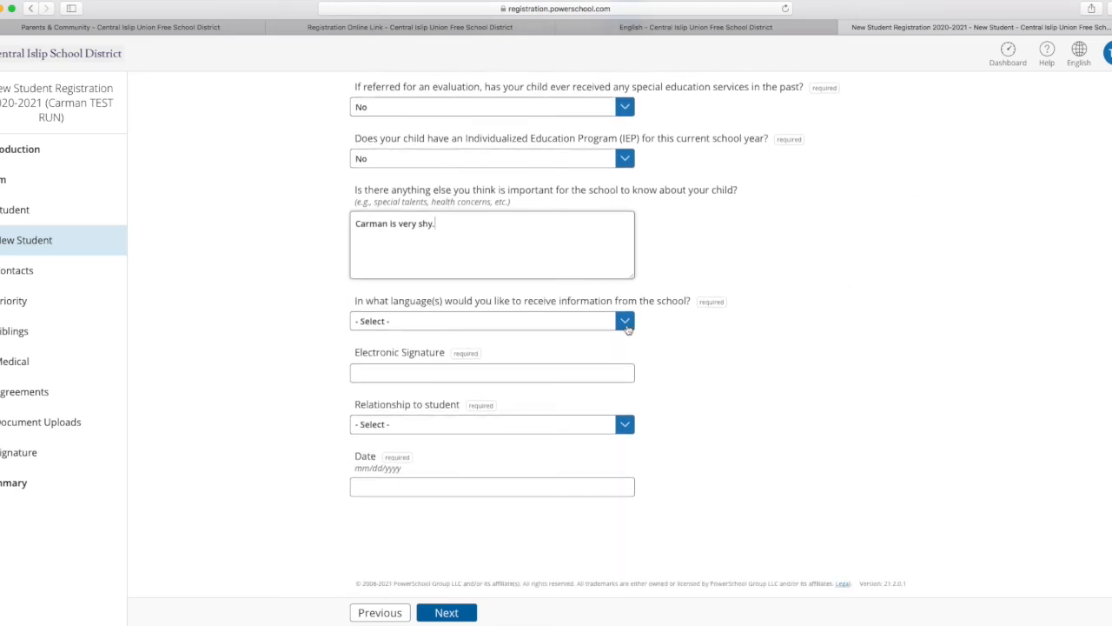
{"action": "left_click", "coordinate": [626, 323]}
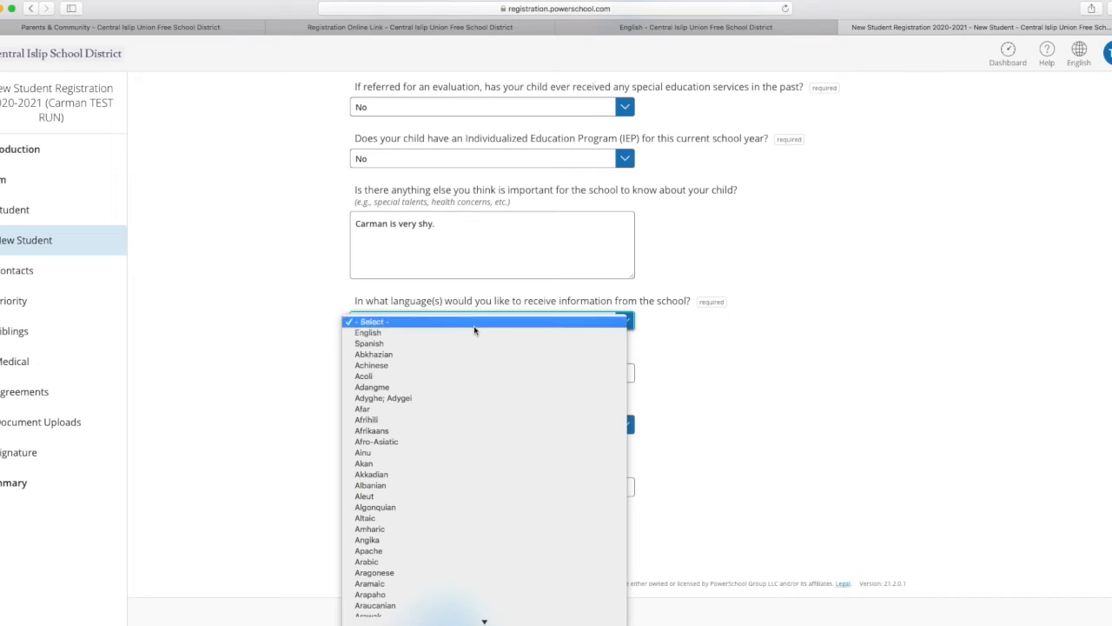
{"action": "left_click", "coordinate": [373, 336]}
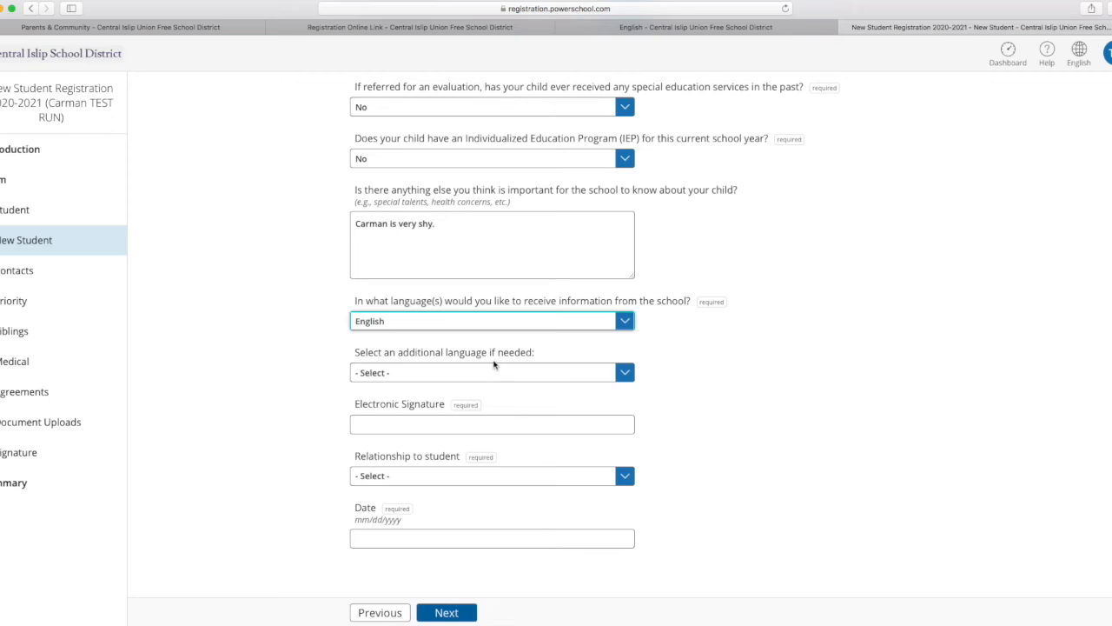
Enter the parent's full name as the electronic signature, leaving the additional language unselected.
{"action": "scroll", "coordinate": [544, 378], "scroll_direction": "down", "scroll_amount": 2}
{"action": "left_click", "coordinate": [434, 372]}
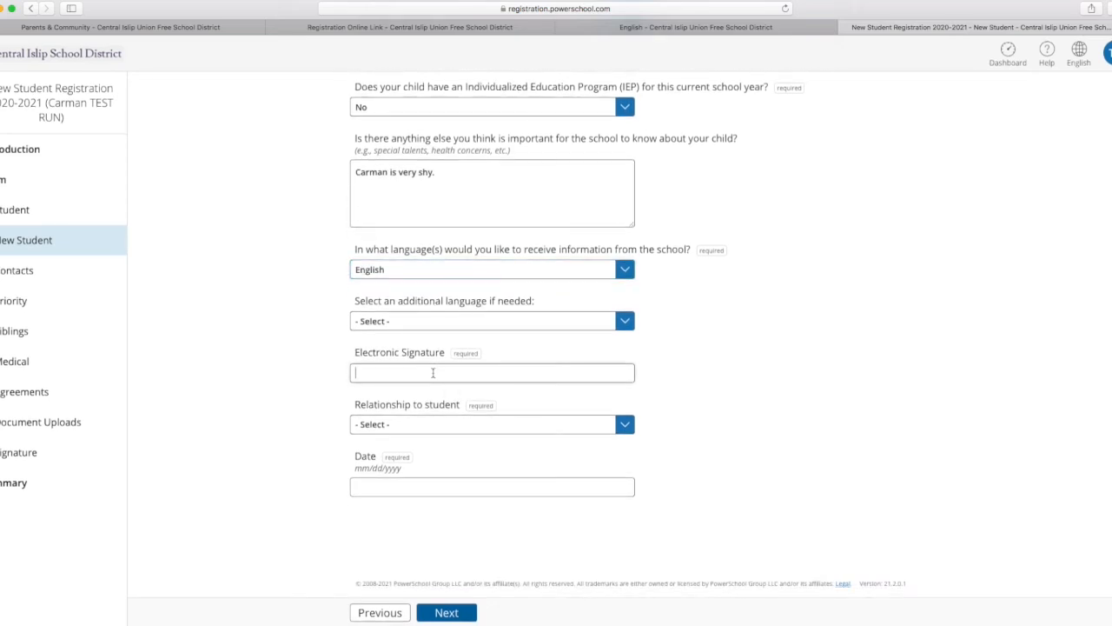
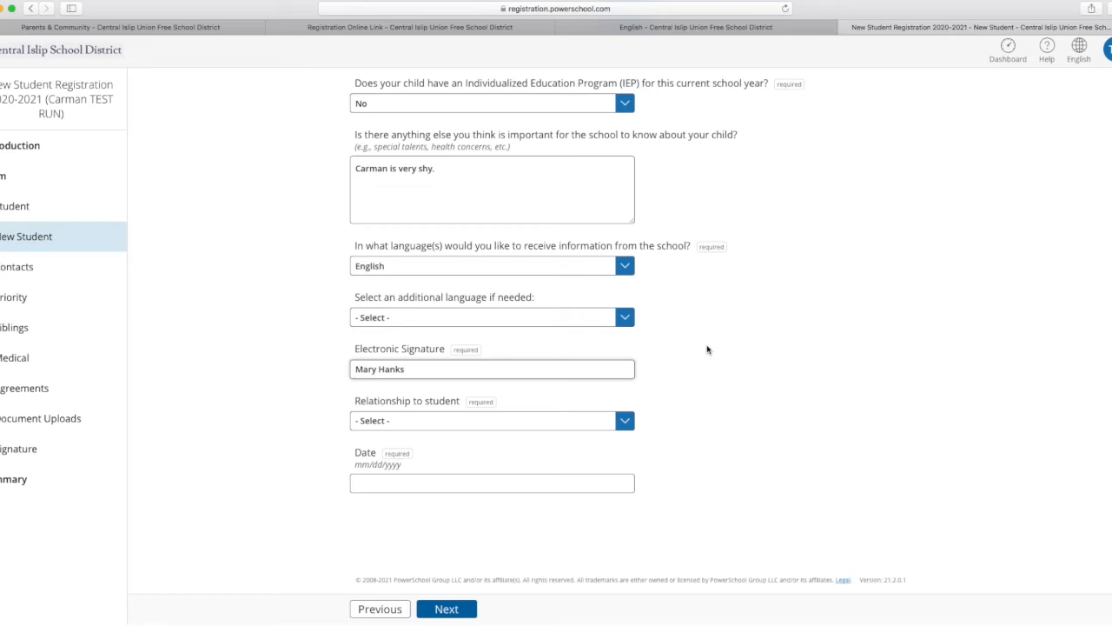
Set the signer's relationship to the student to Mother and date the signature 3/17/2021.
{"action": "left_click", "coordinate": [620, 425]}
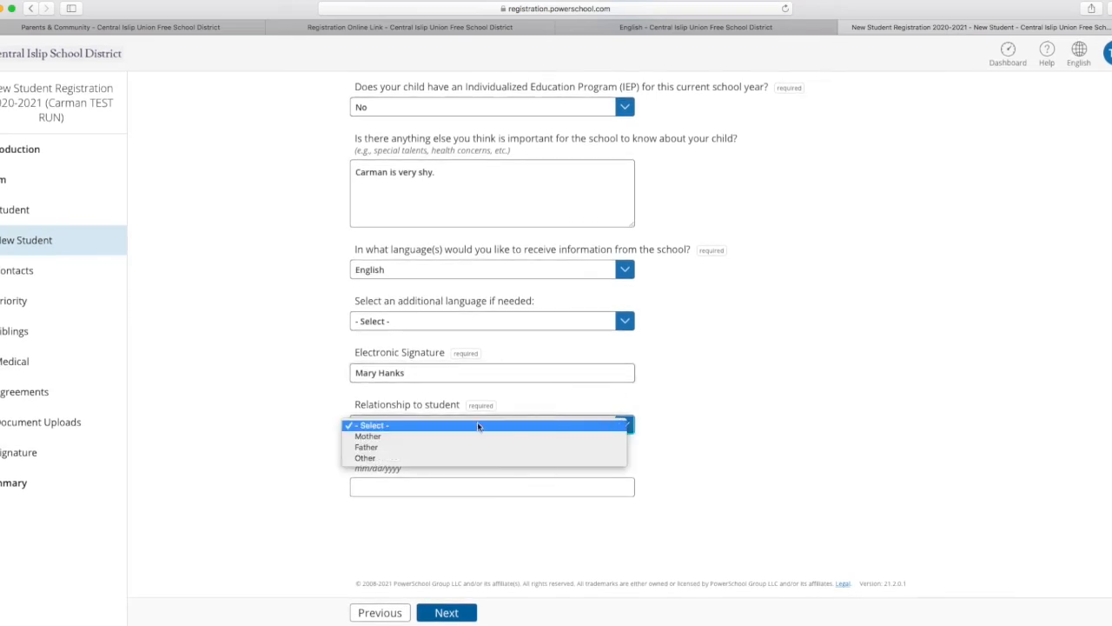
{"action": "left_click", "coordinate": [388, 437]}
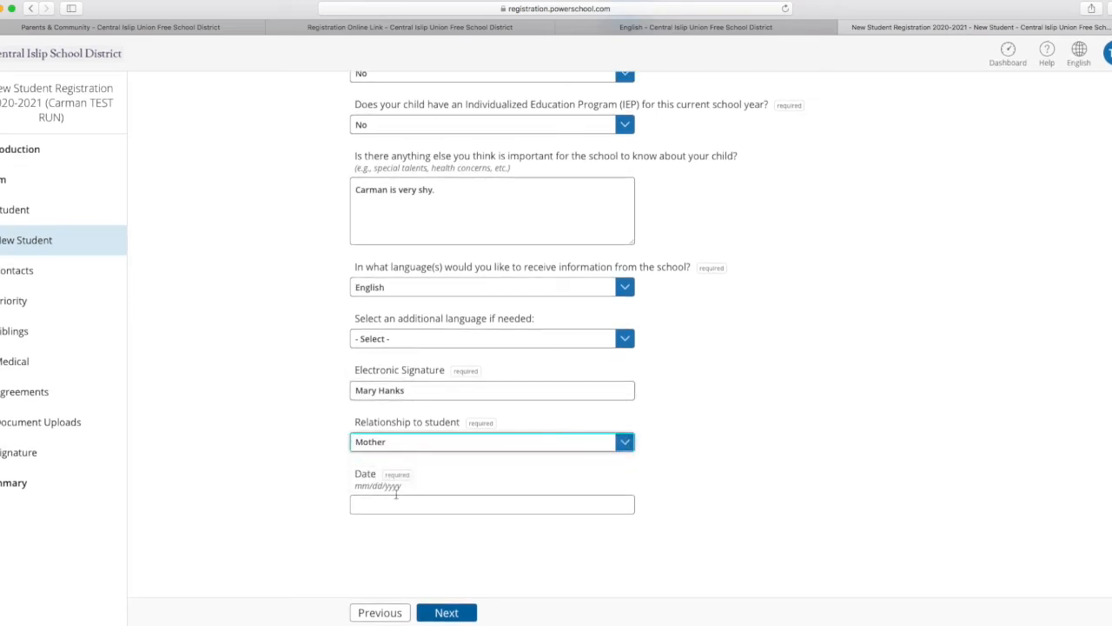
{"action": "left_click", "coordinate": [393, 505]}
{"action": "type", "text": "3/17/2021"}
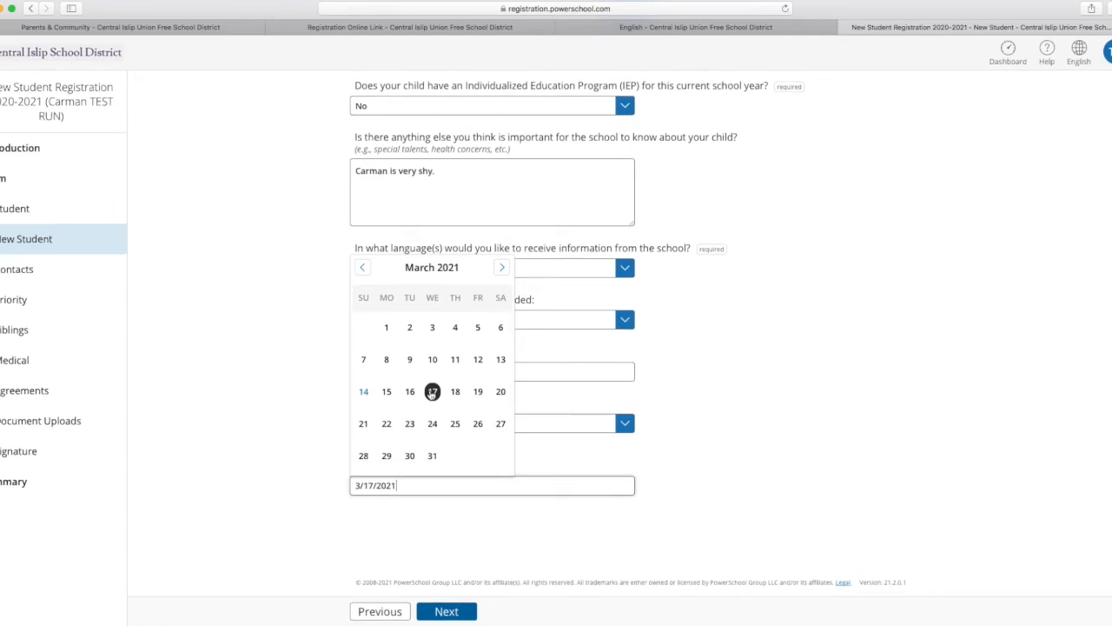
Change the signature date to 03/13/2021 and continue to the contact information page.
{"action": "left_click", "coordinate": [500, 361]}
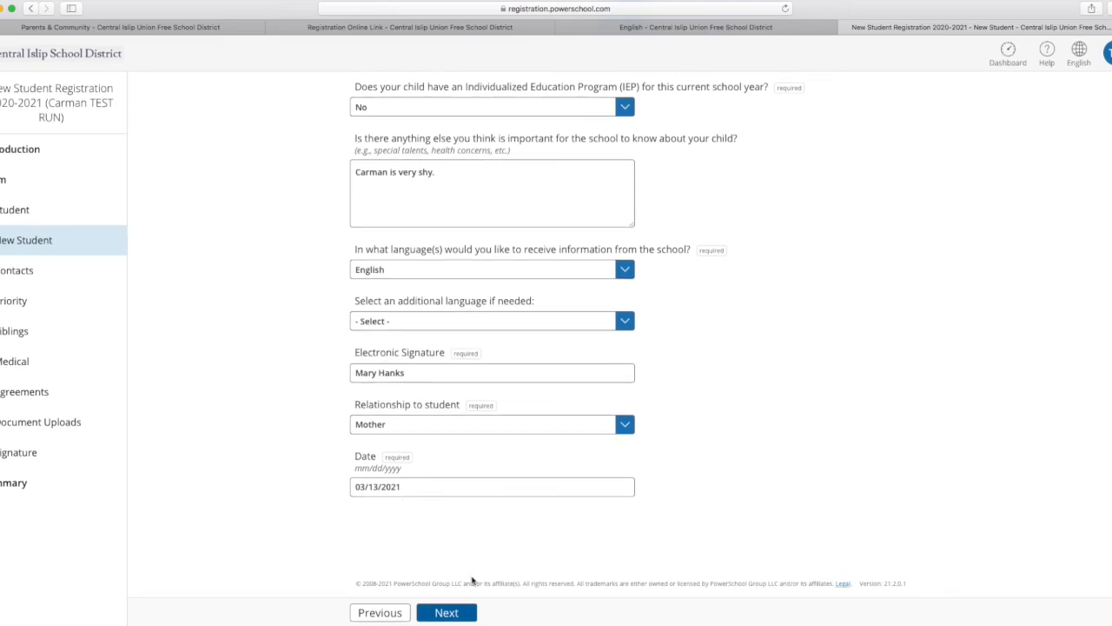
{"action": "left_click", "coordinate": [448, 613]}
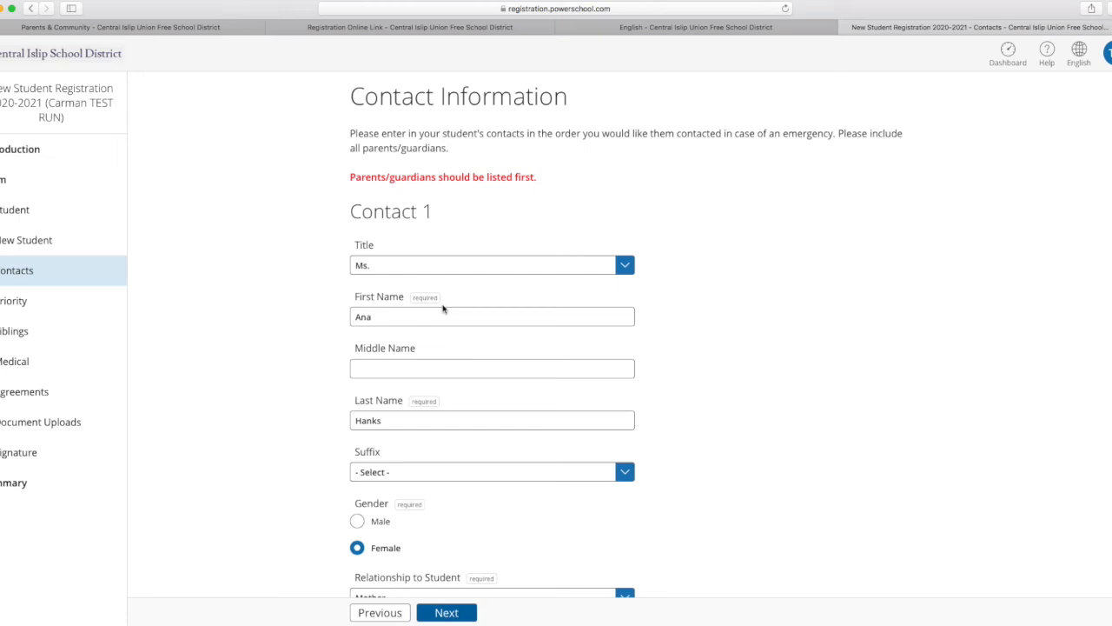
Enter a second phone number for Contact 1 and mark it as a preferred phone number.
{"action": "scroll", "coordinate": [444, 377], "scroll_direction": "down", "scroll_amount": 3}
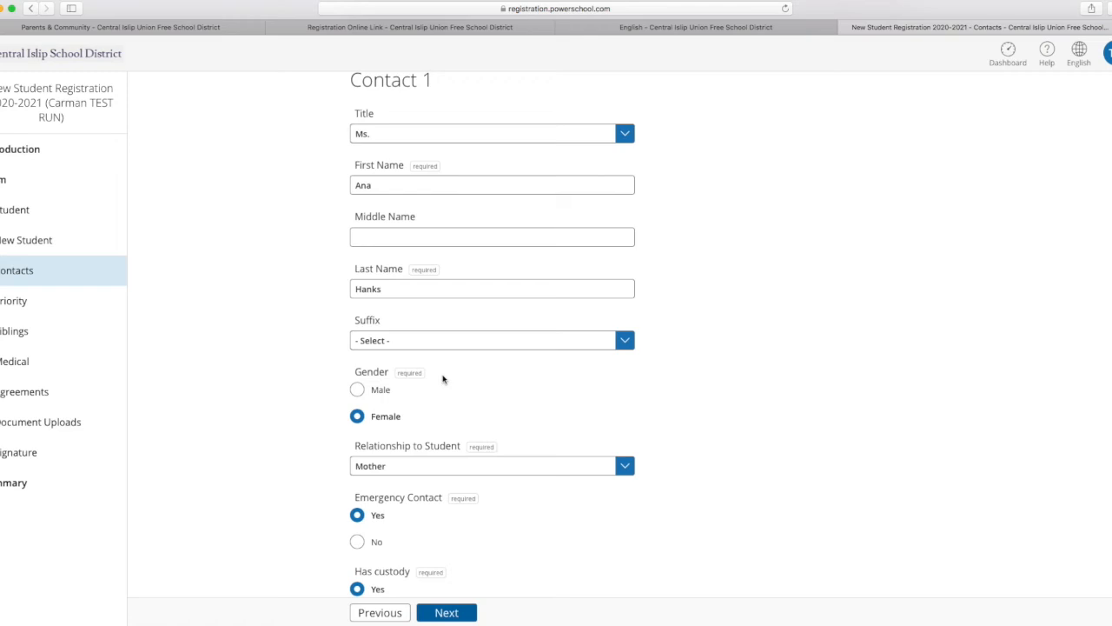
{"action": "scroll", "coordinate": [456, 393], "scroll_direction": "down", "scroll_amount": 3}
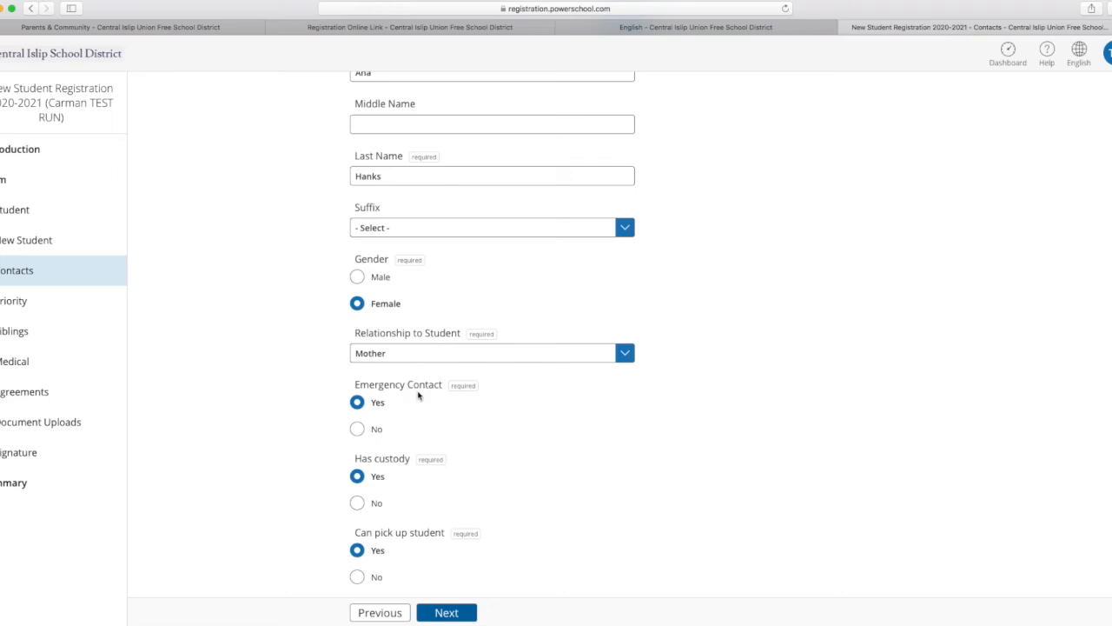
{"action": "scroll", "coordinate": [556, 469], "scroll_direction": "down", "scroll_amount": 3}
{"action": "scroll", "coordinate": [559, 470], "scroll_direction": "down", "scroll_amount": 3}
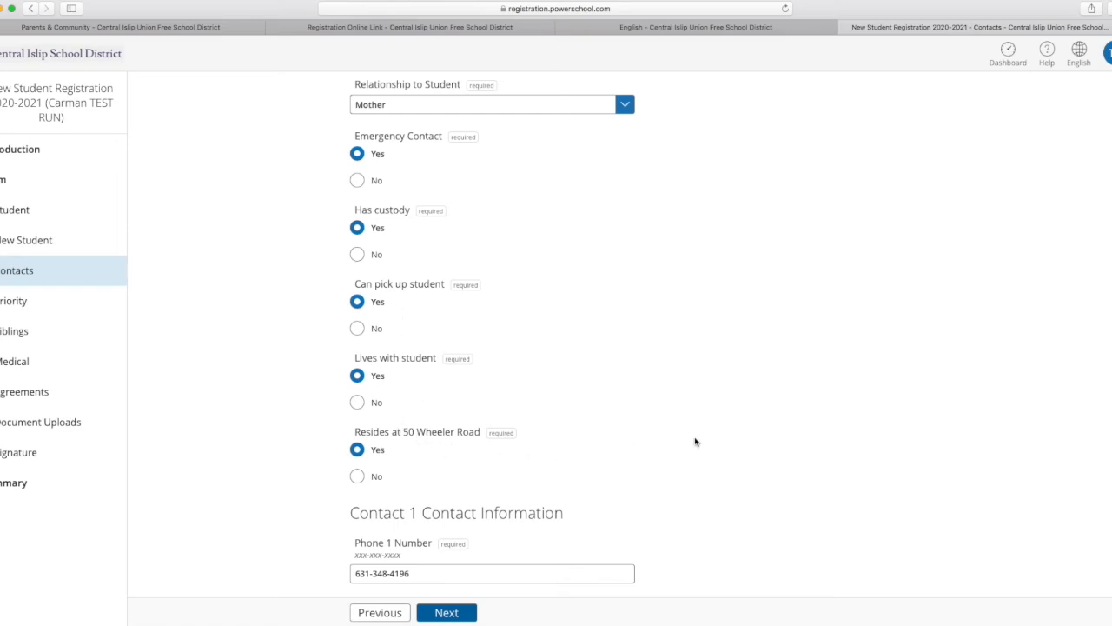
{"action": "scroll", "coordinate": [695, 441], "scroll_direction": "down", "scroll_amount": 4}
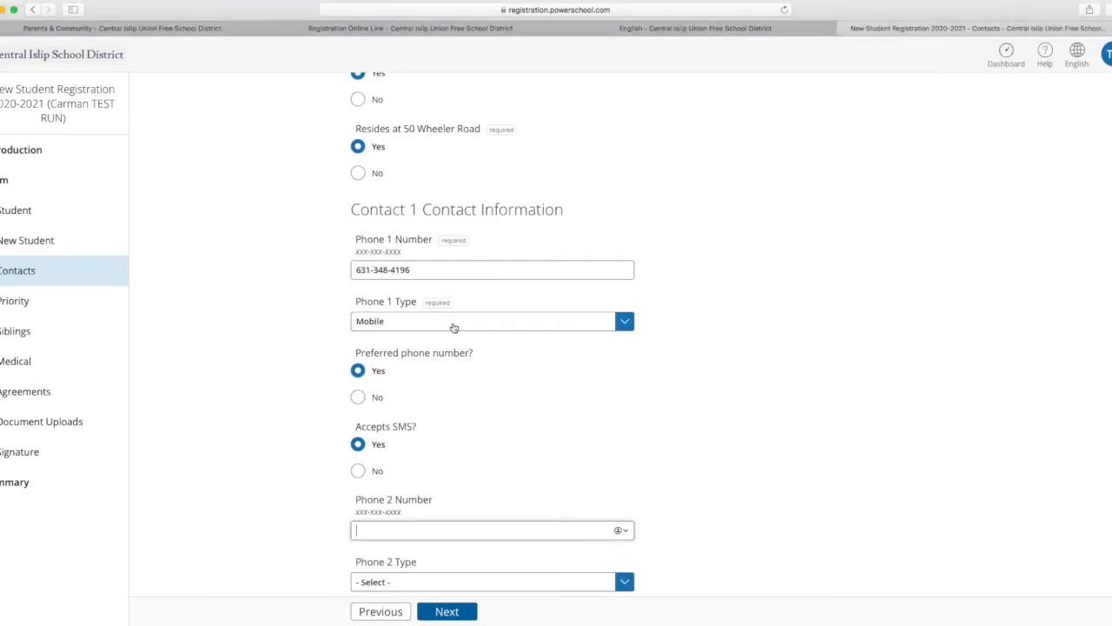
{"action": "scroll", "coordinate": [704, 455], "scroll_direction": "down", "scroll_amount": 1}
{"action": "scroll", "coordinate": [703, 455], "scroll_direction": "down", "scroll_amount": 6}
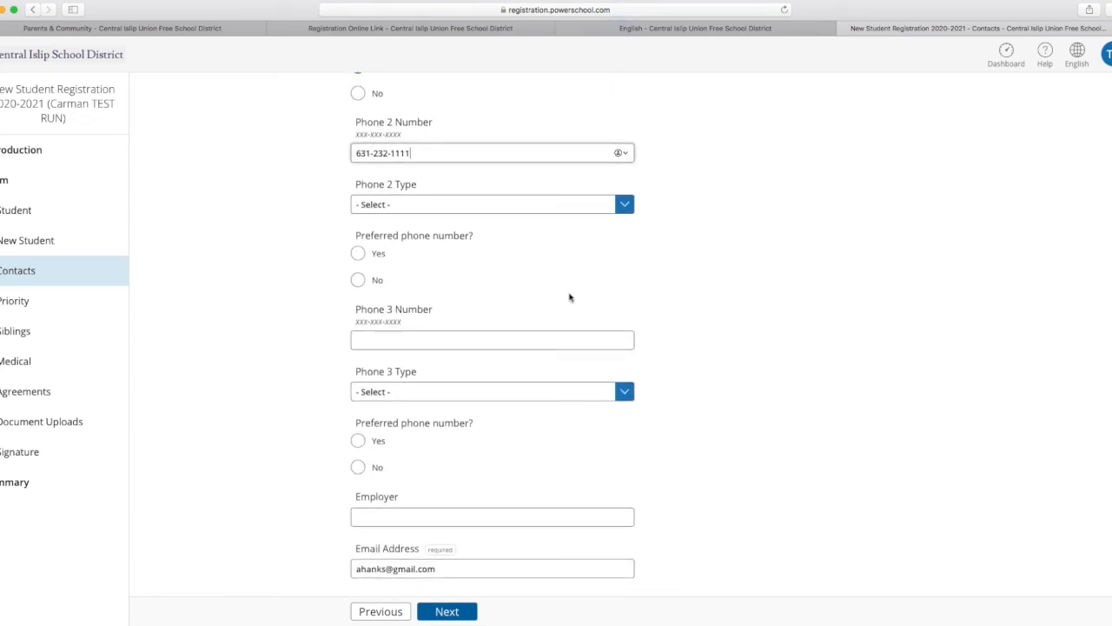
{"action": "left_click", "coordinate": [358, 253]}
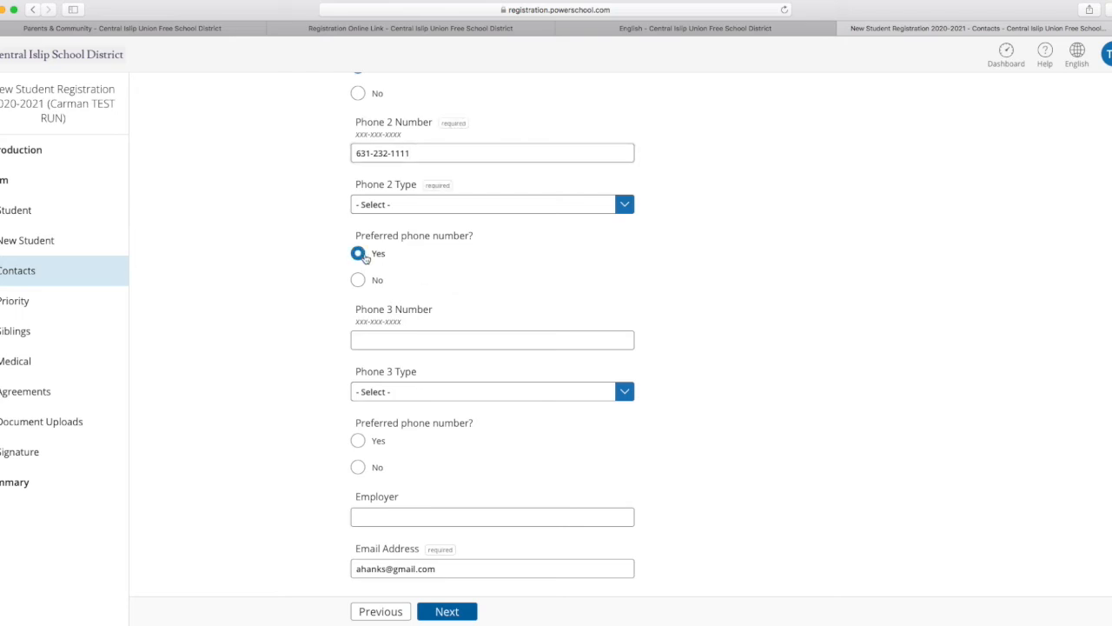
Set Contact 2's title to Mr. and fill in the contact's first and last name.
{"action": "scroll", "coordinate": [713, 358], "scroll_direction": "down", "scroll_amount": 5}
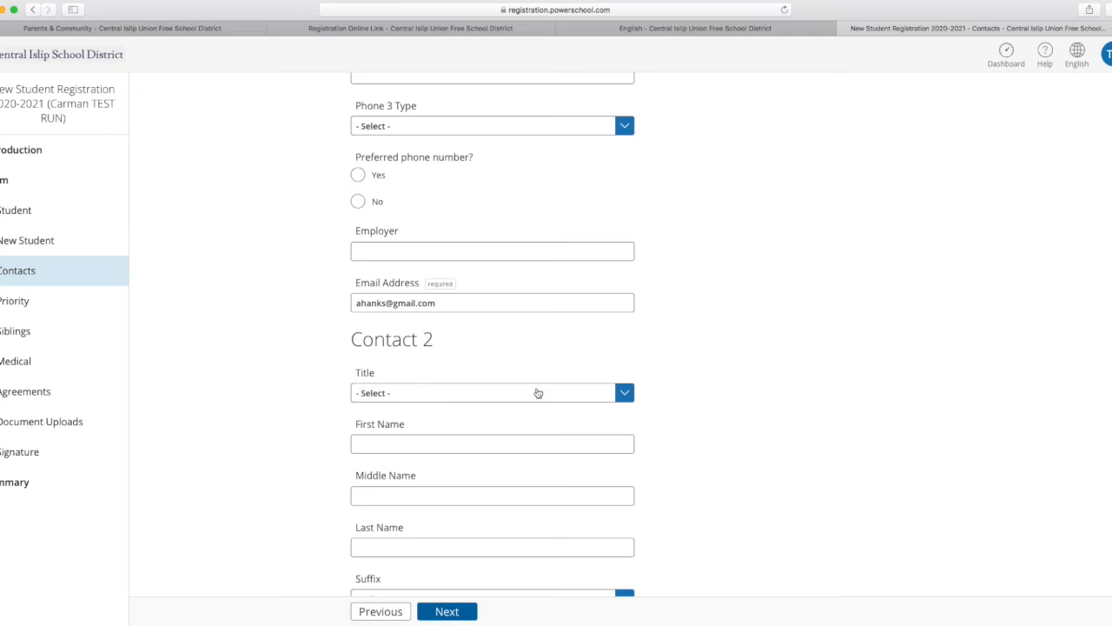
{"action": "left_click", "coordinate": [622, 398]}
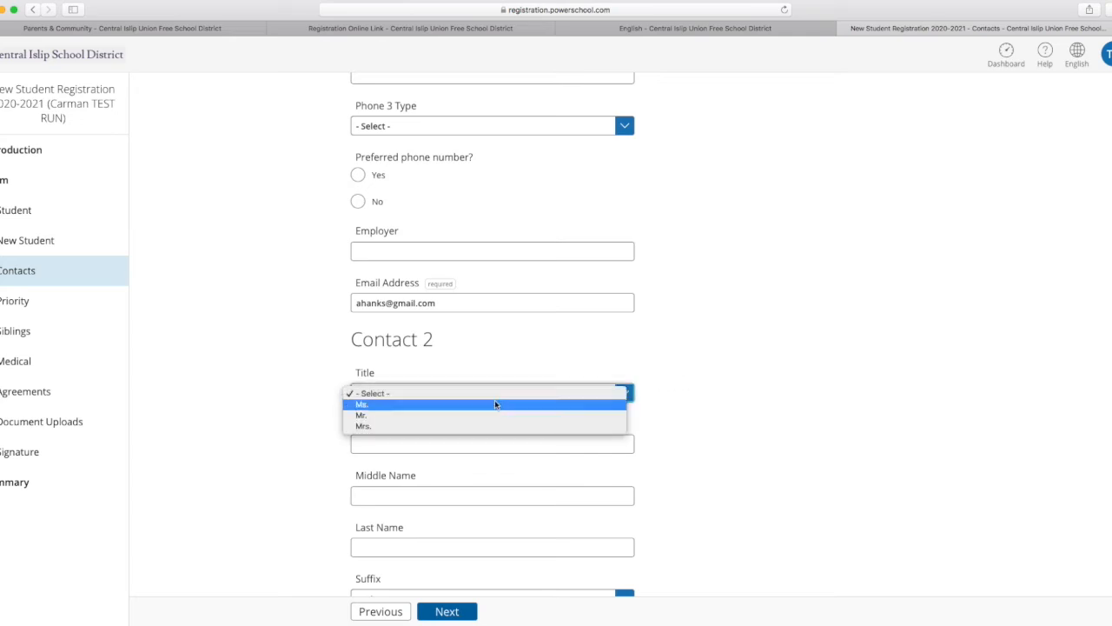
{"action": "left_click", "coordinate": [460, 415]}
{"action": "left_click", "coordinate": [443, 443]}
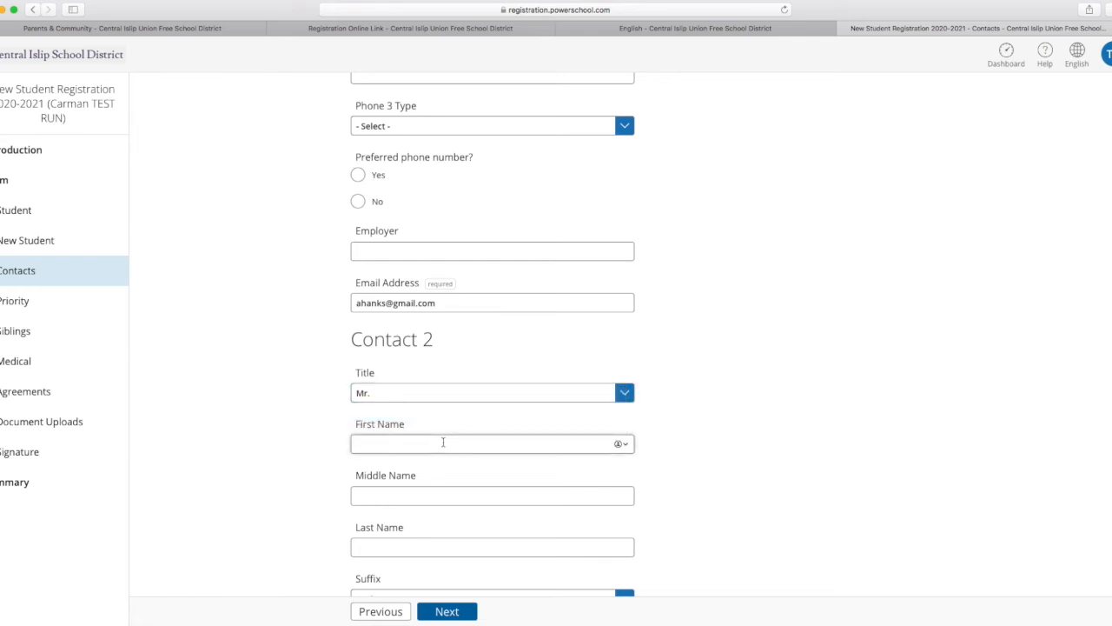
{"action": "type", "text": "Tom"}
{"action": "left_click", "coordinate": [379, 540]}
{"action": "type", "text": "Hanks"}
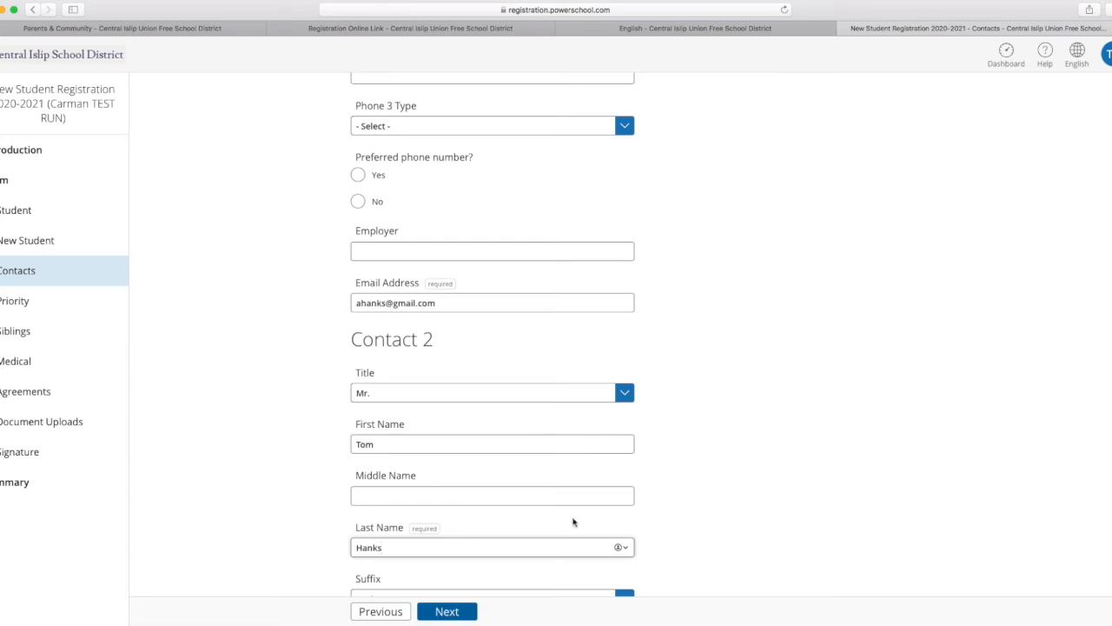
Set Contact 2's gender to Male and the relationship to the student to Father.
{"action": "scroll", "coordinate": [795, 484], "scroll_direction": "down", "scroll_amount": 5}
{"action": "left_click", "coordinate": [358, 402]}
{"action": "left_click", "coordinate": [624, 478]}
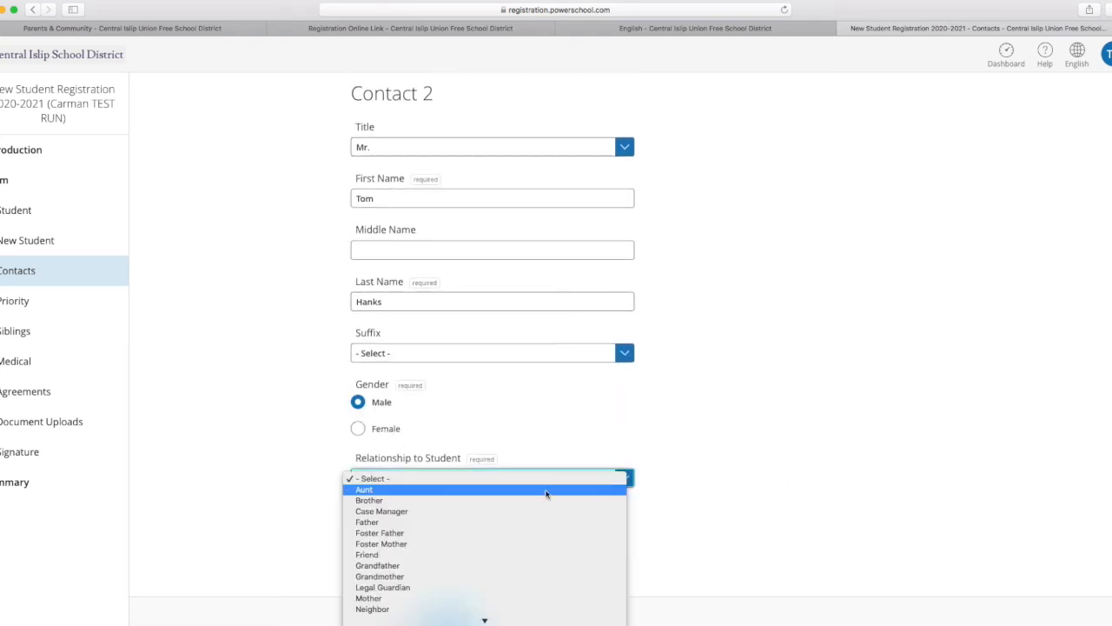
{"action": "left_click", "coordinate": [390, 522]}
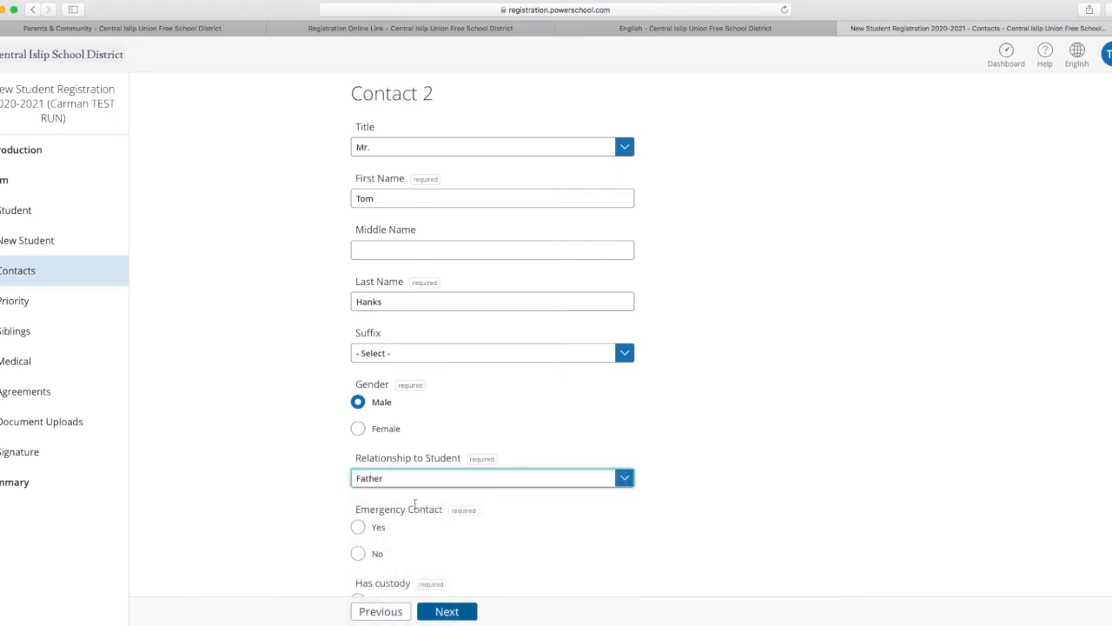
Answer Yes for Contact 2 on emergency contact, custody, student pickup, living with the student and residing at the student's address.
{"action": "scroll", "coordinate": [711, 338], "scroll_direction": "down", "scroll_amount": 6}
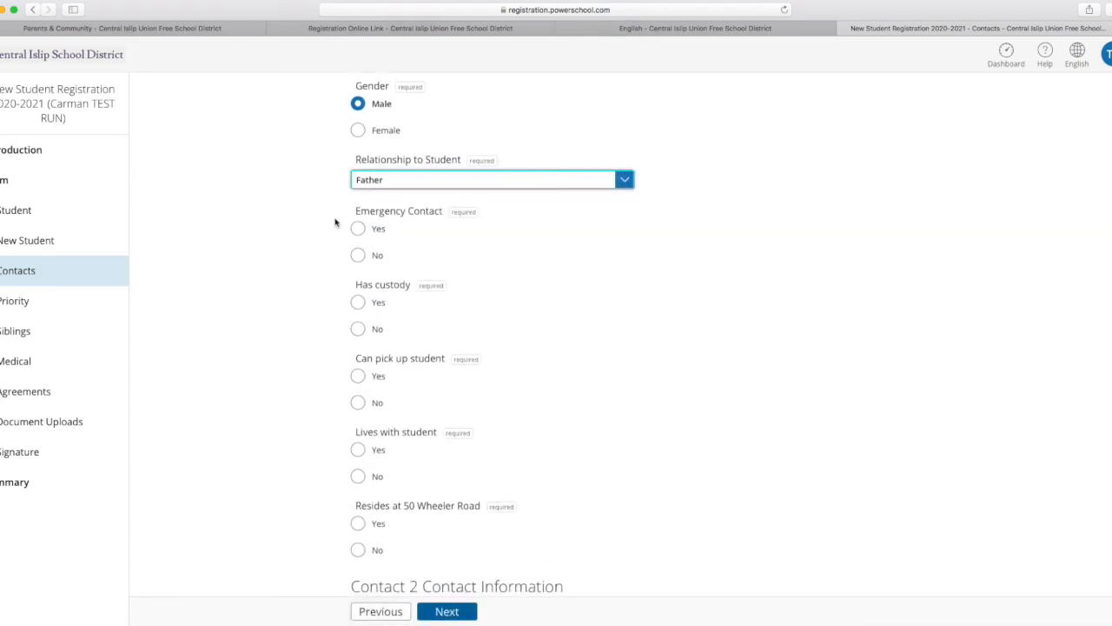
{"action": "left_click", "coordinate": [358, 228]}
{"action": "left_click", "coordinate": [358, 303]}
{"action": "left_click", "coordinate": [358, 375]}
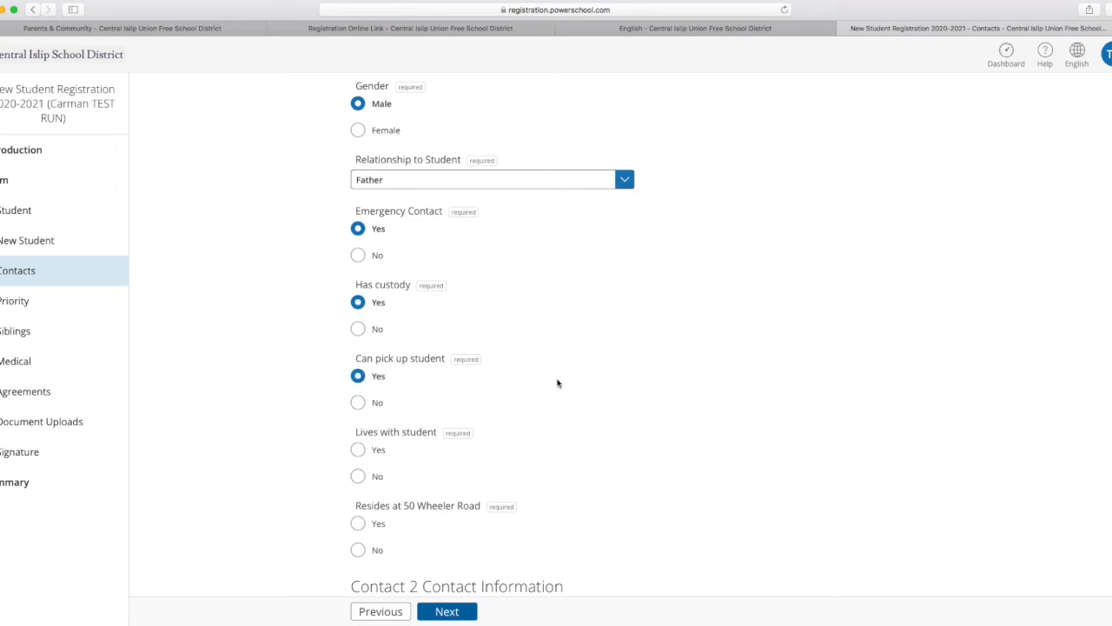
{"action": "left_click", "coordinate": [358, 449]}
{"action": "scroll", "coordinate": [651, 425], "scroll_direction": "down", "scroll_amount": 2}
{"action": "scroll", "coordinate": [648, 427], "scroll_direction": "down", "scroll_amount": 1}
{"action": "left_click", "coordinate": [359, 359]}
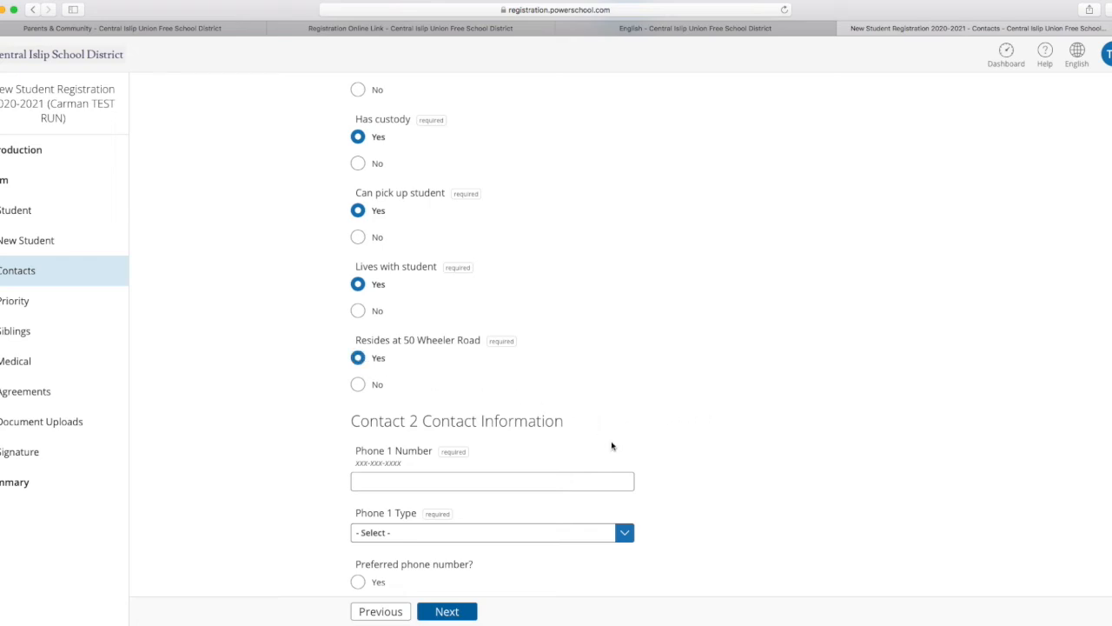
Enter Contact 2's first phone number, set its type to Home and mark it as preferred.
{"action": "scroll", "coordinate": [720, 452], "scroll_direction": "down", "scroll_amount": 3}
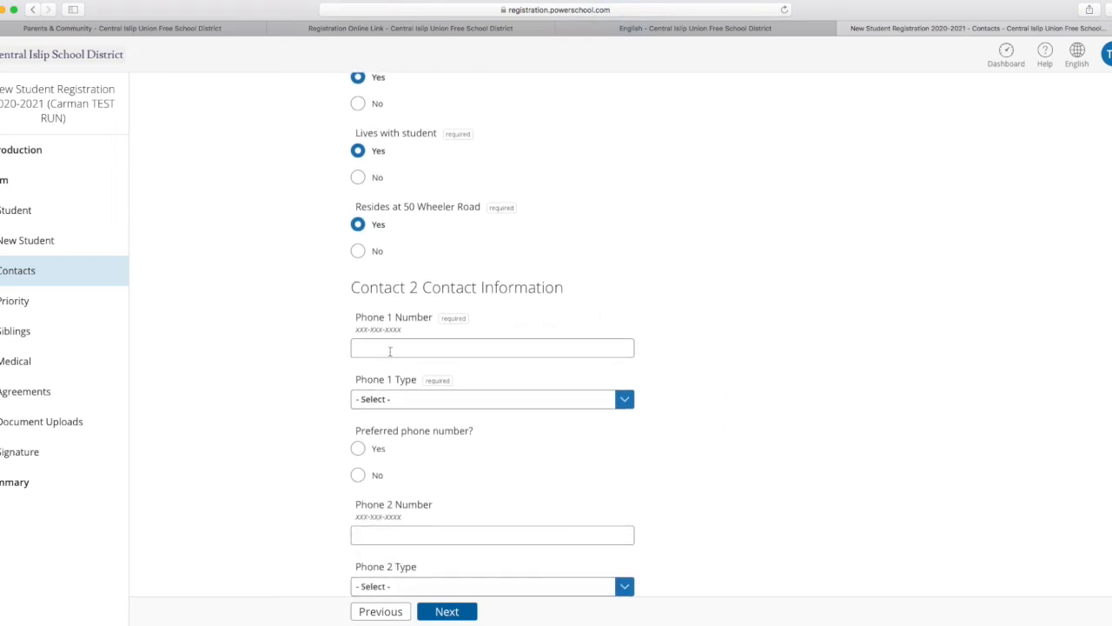
{"action": "left_click", "coordinate": [390, 349]}
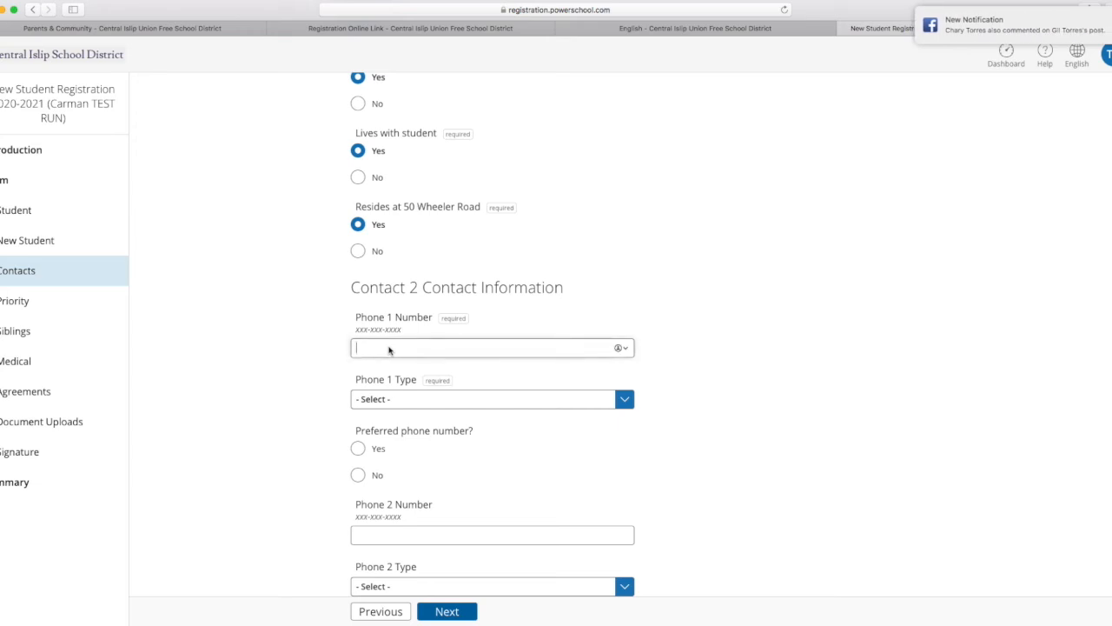
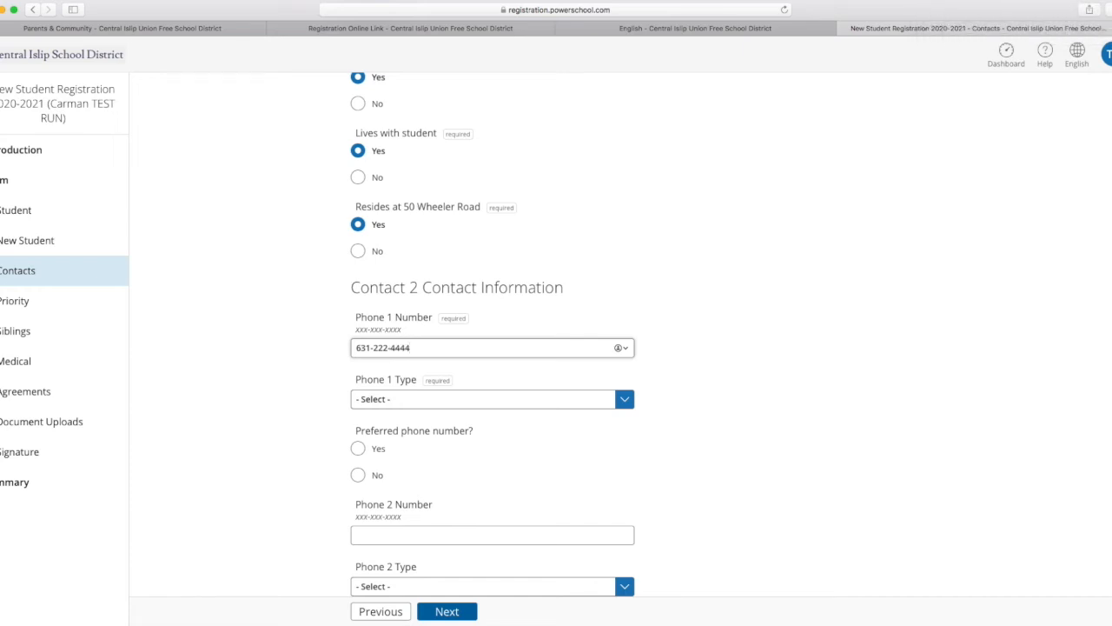
{"action": "left_click", "coordinate": [438, 402]}
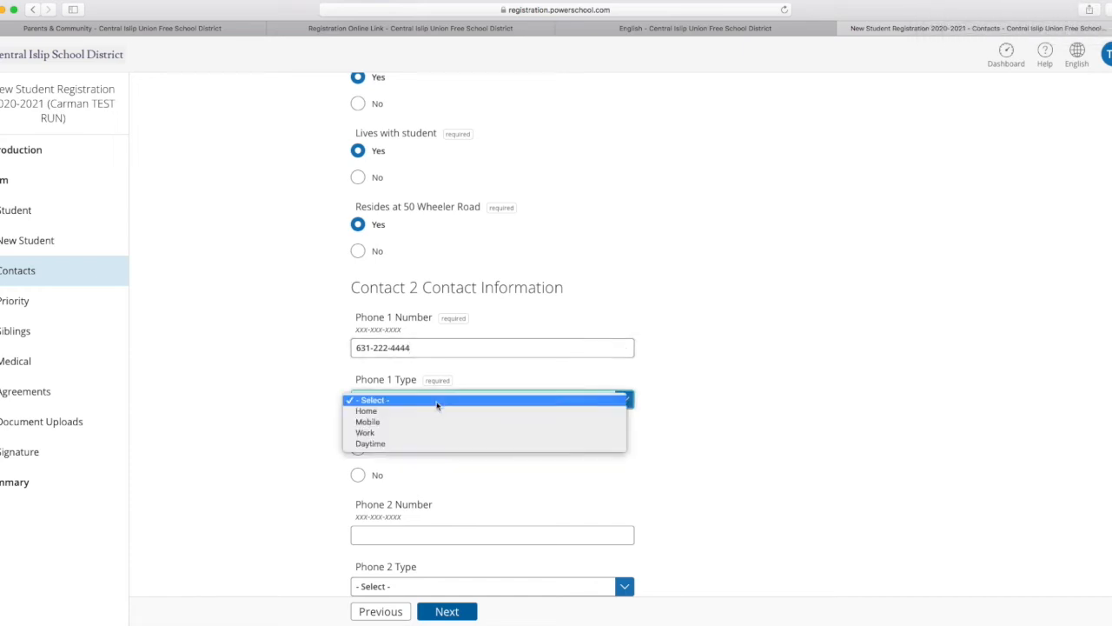
{"action": "left_click", "coordinate": [423, 411]}
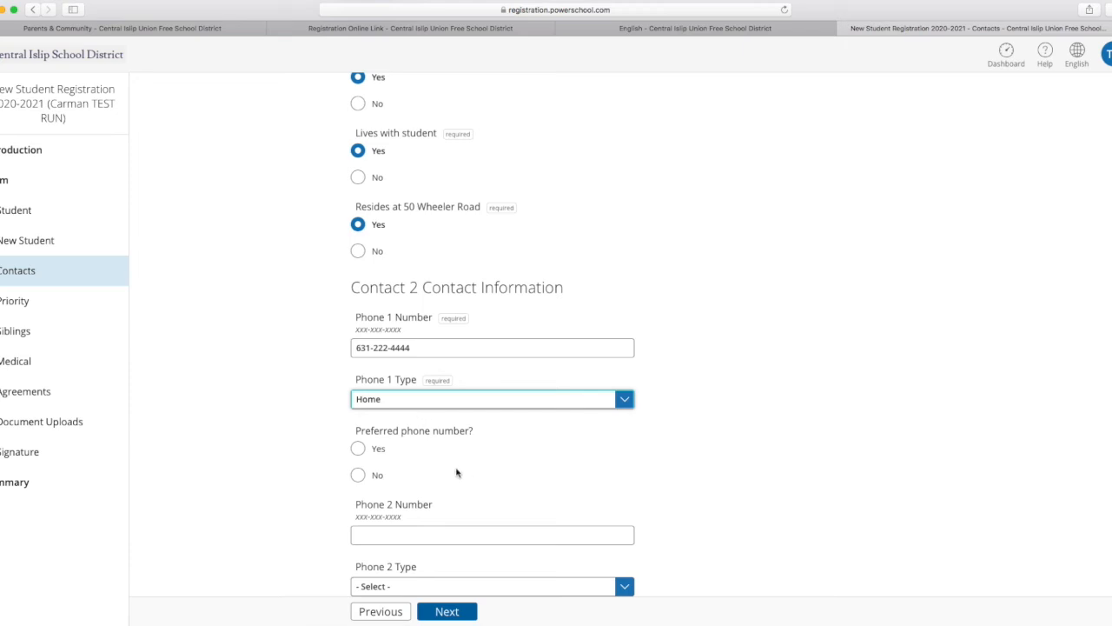
{"action": "left_click", "coordinate": [360, 448]}
Answer No to adding another contact and continue to the contact priority page.
{"action": "scroll", "coordinate": [782, 466], "scroll_direction": "down", "scroll_amount": 2}
{"action": "scroll", "coordinate": [787, 470], "scroll_direction": "down", "scroll_amount": 5}
{"action": "scroll", "coordinate": [811, 471], "scroll_direction": "down", "scroll_amount": 2}
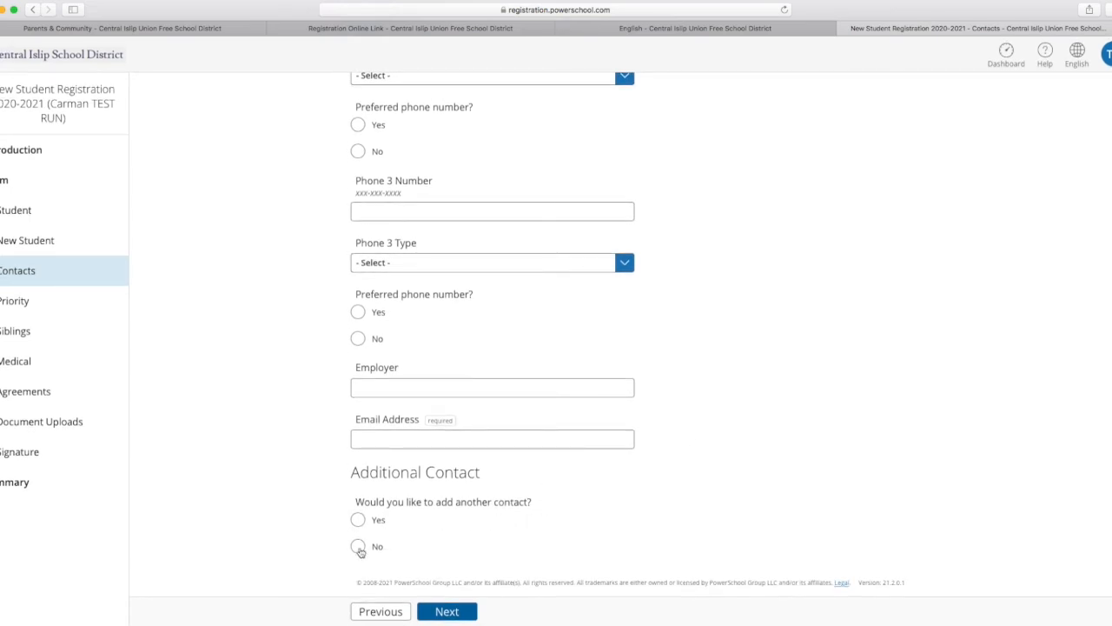
{"action": "left_click", "coordinate": [359, 548]}
{"action": "left_click", "coordinate": [444, 612]}
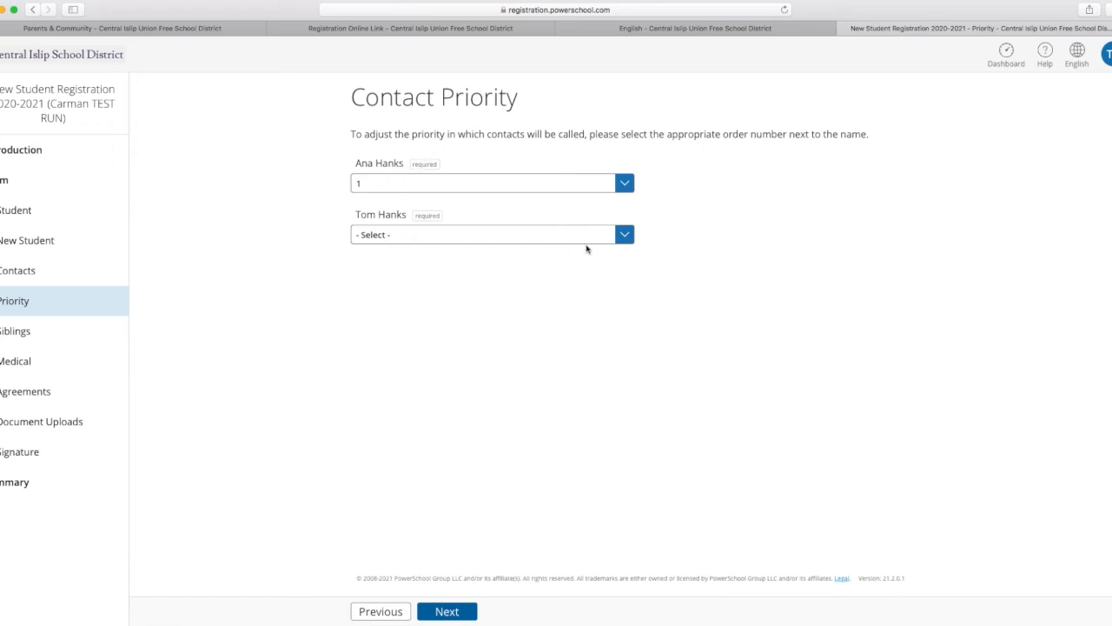
Set the father's contact priority to 2 and continue to the siblings page.
{"action": "left_click", "coordinate": [624, 240]}
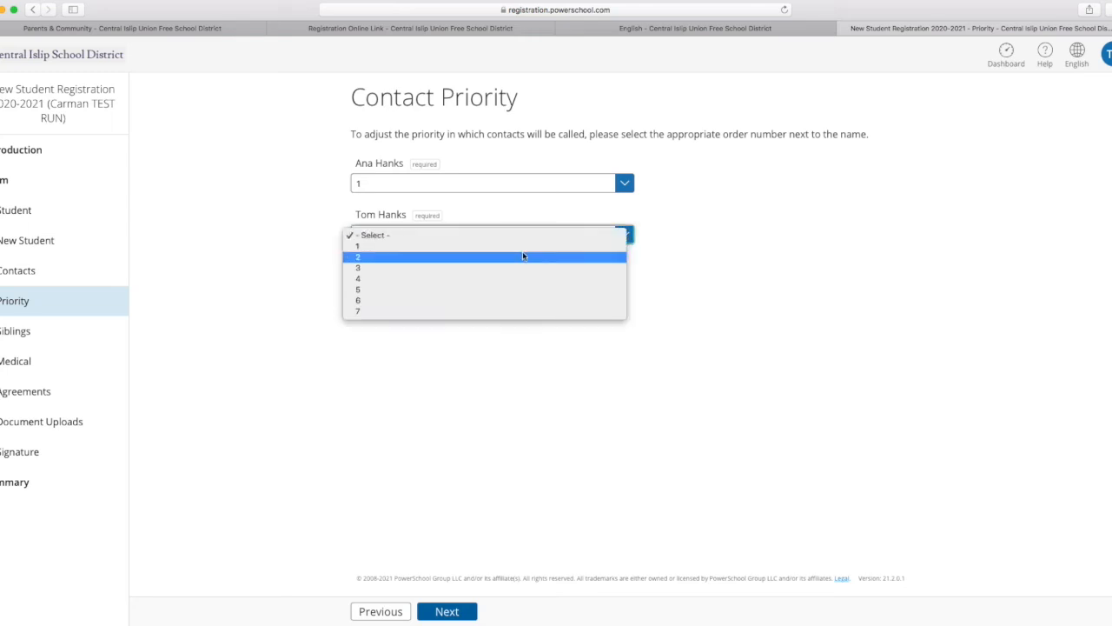
{"action": "left_click", "coordinate": [375, 258]}
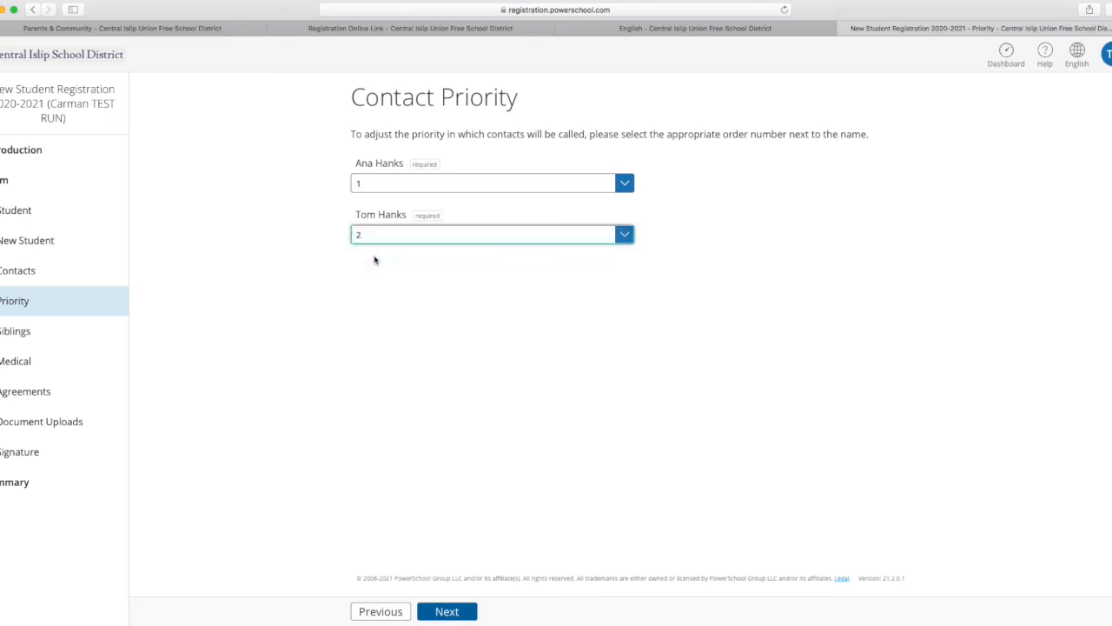
{"action": "left_click", "coordinate": [446, 612]}
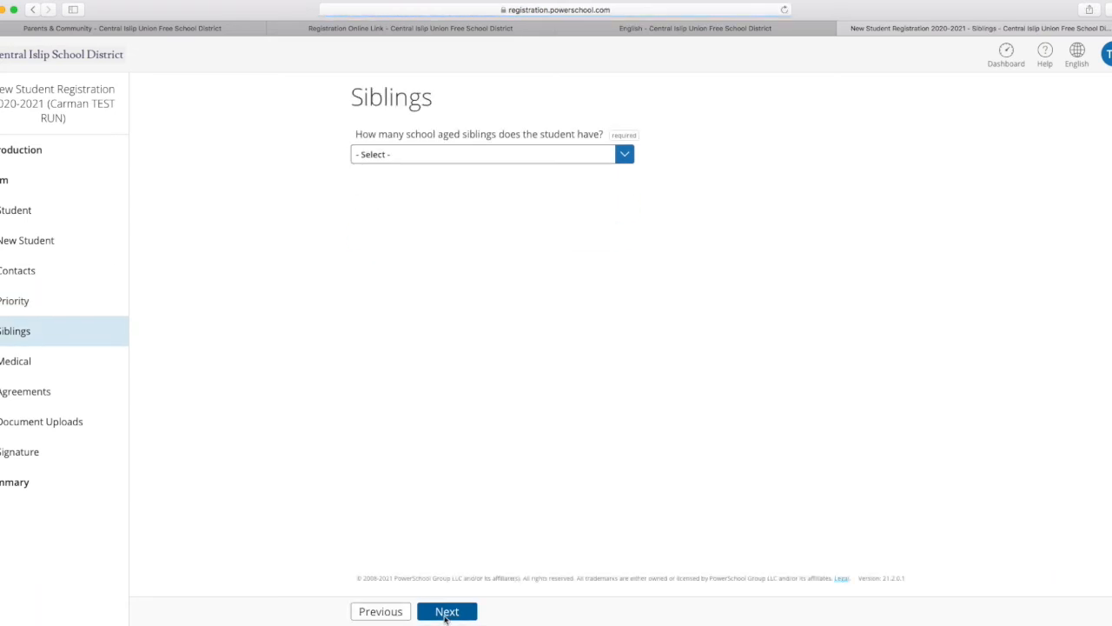
Set the number of school-aged siblings to 0 and continue to the medical information page.
{"action": "left_click", "coordinate": [625, 152]}
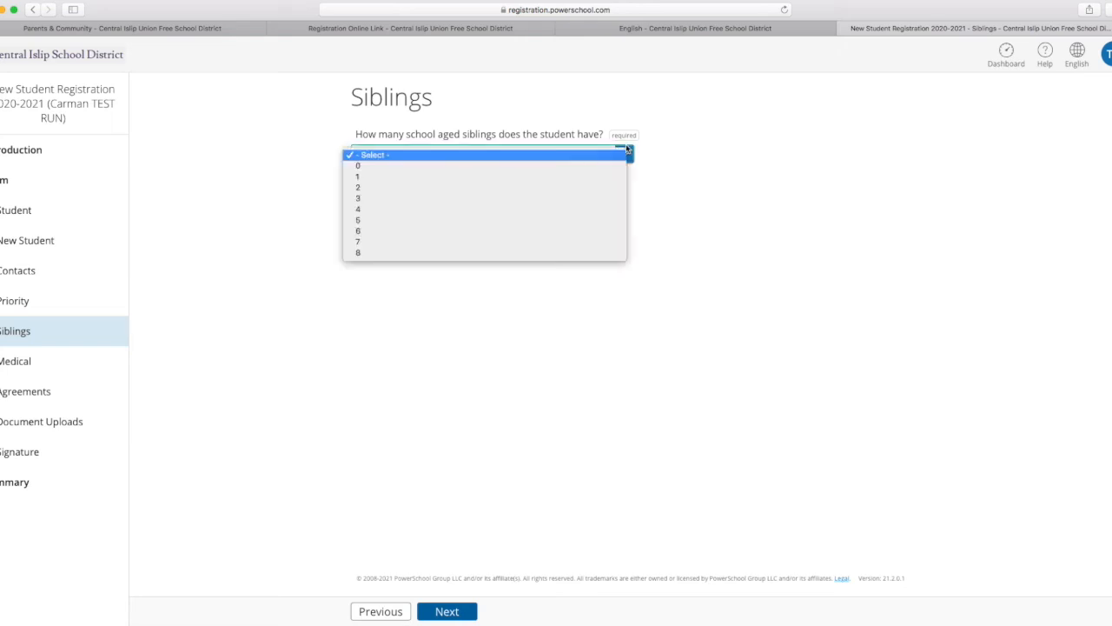
{"action": "left_click", "coordinate": [374, 168]}
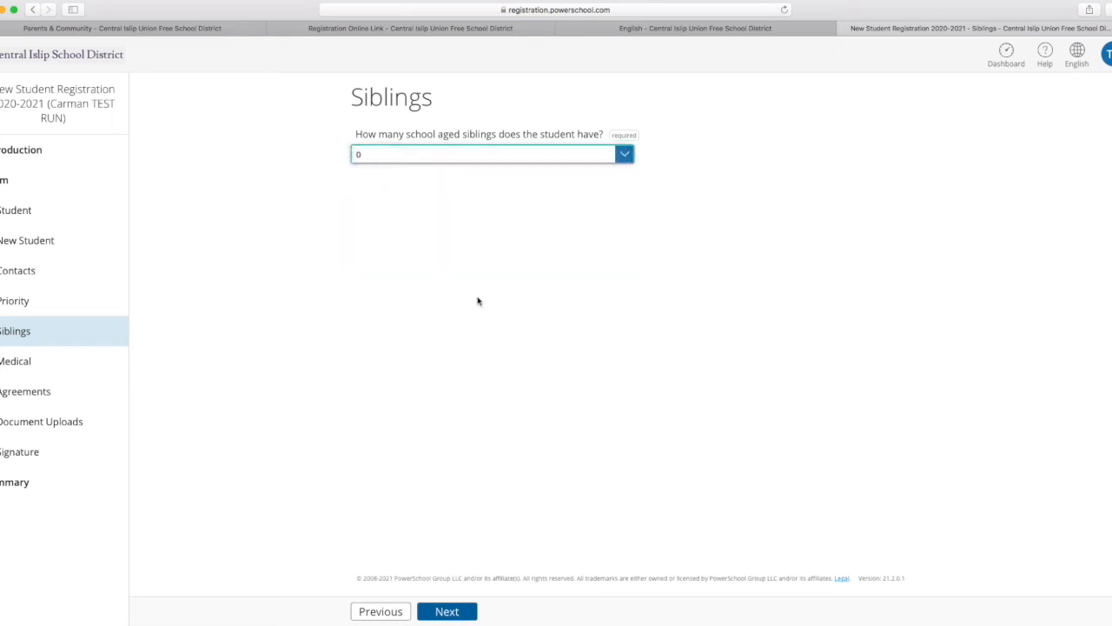
{"action": "left_click", "coordinate": [463, 610]}
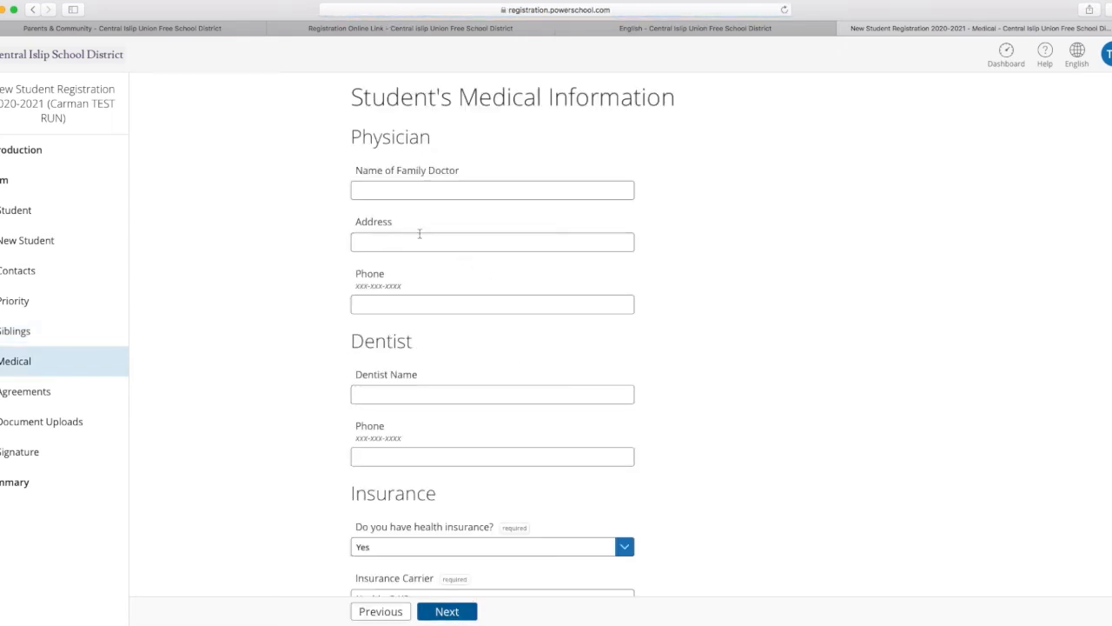
Enter the family doctor's title and name in the student's physician information.
{"action": "left_click", "coordinate": [413, 188]}
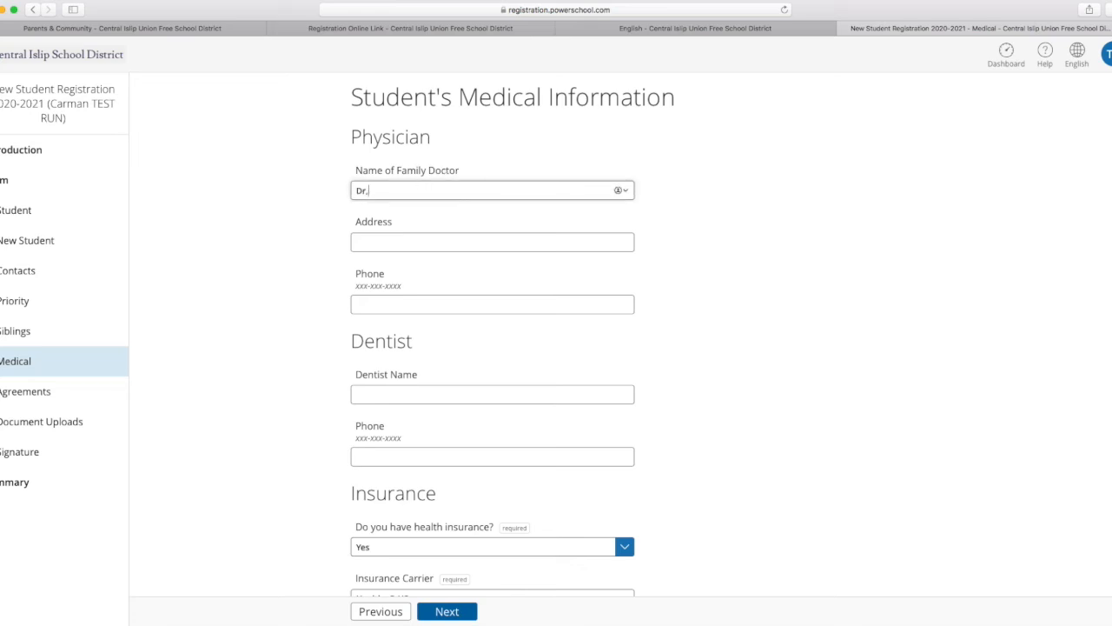
{"action": "type", "text": "Dr."}
{"action": "key", "text": "BackSpace"}
{"action": "type", "text": ". "}
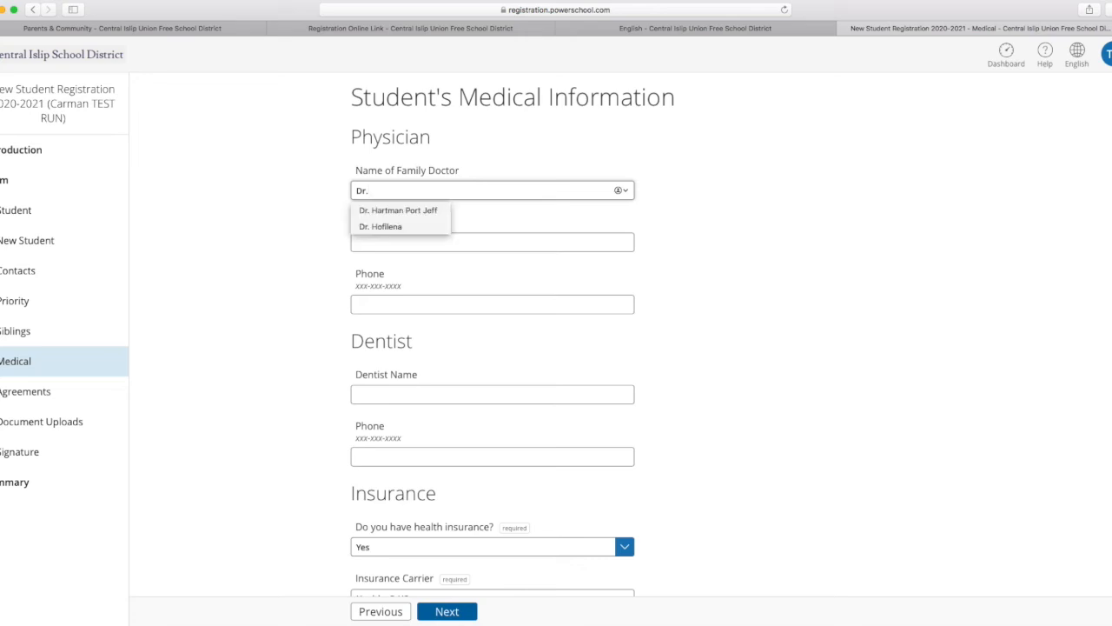
{"action": "type", "text": "Brady"}
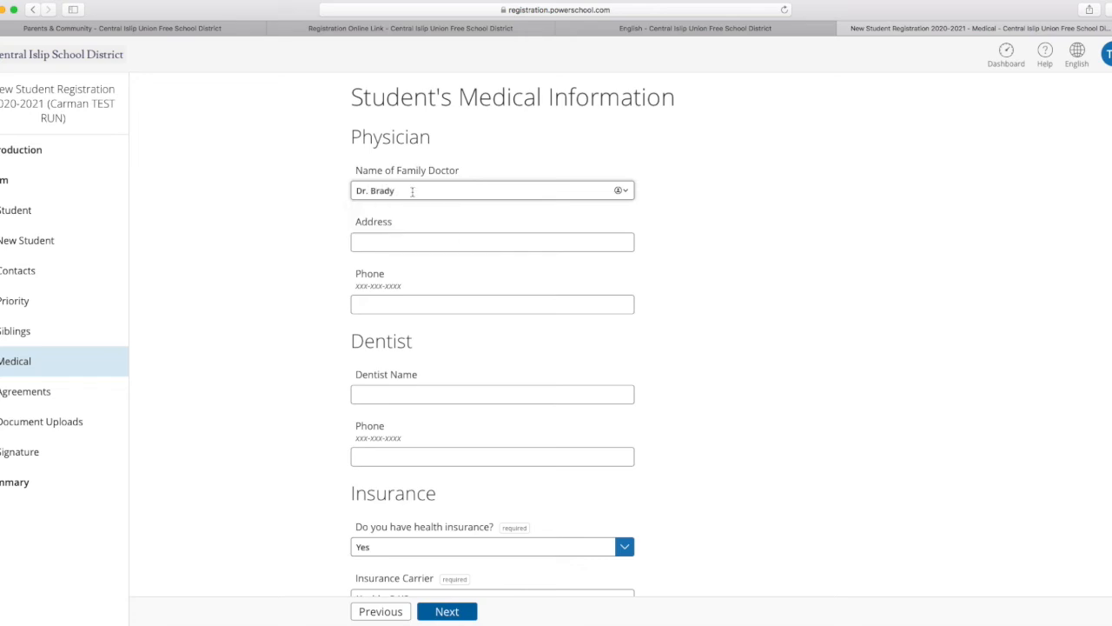
Enter the family doctor's street address and phone number in the student's physician information.
{"action": "left_click", "coordinate": [415, 239]}
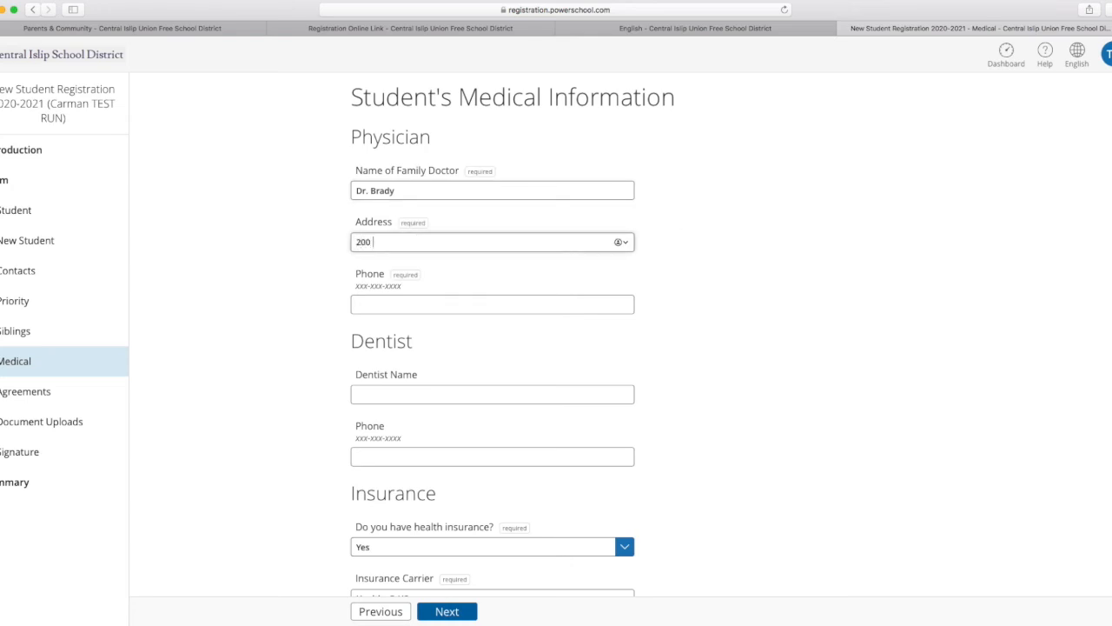
{"action": "left_click", "coordinate": [491, 304]}
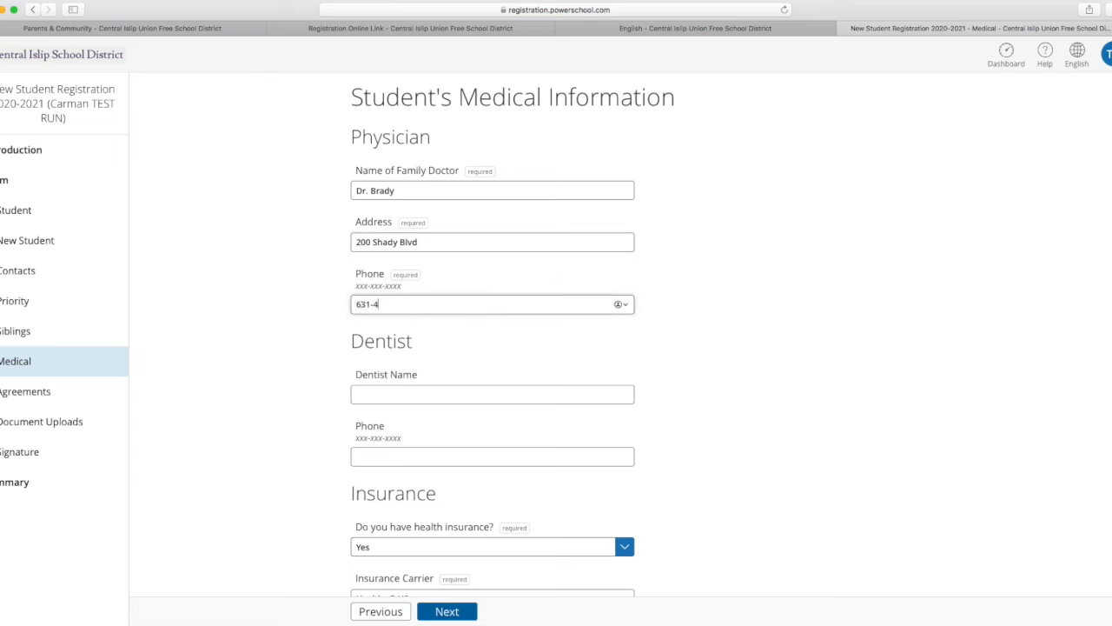
{"action": "scroll", "coordinate": [514, 309], "scroll_direction": "down", "scroll_amount": 1}
{"action": "type", "text": "66"}
{"action": "key", "text": "BackSpace"}
{"action": "type", "text": "8"}
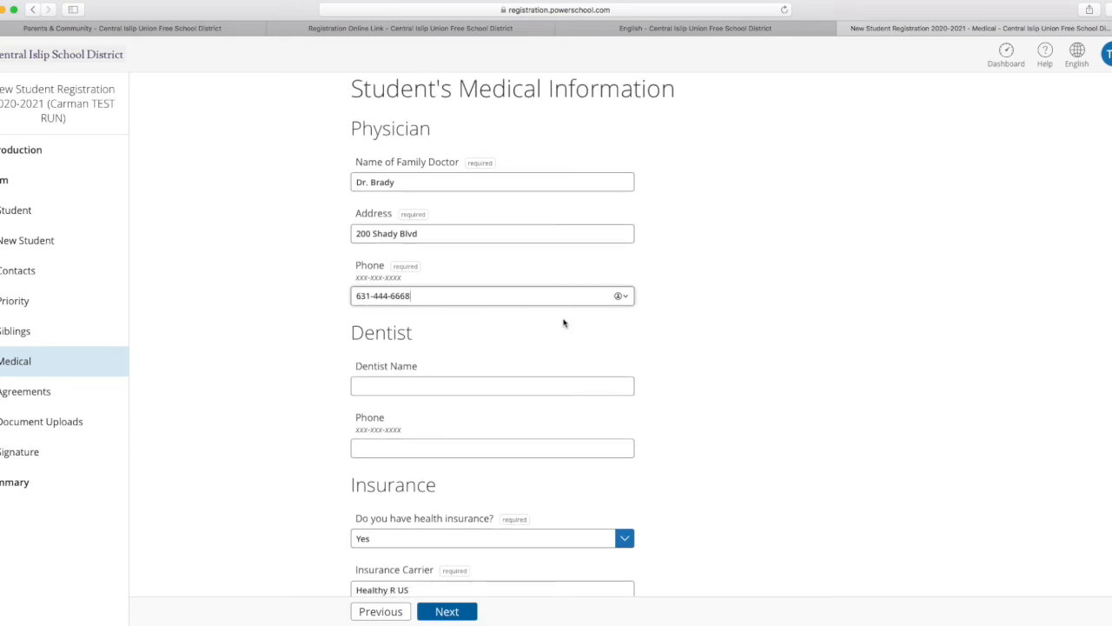
Fill in the dentist's title and name and the dentist's phone number.
{"action": "left_click", "coordinate": [441, 385]}
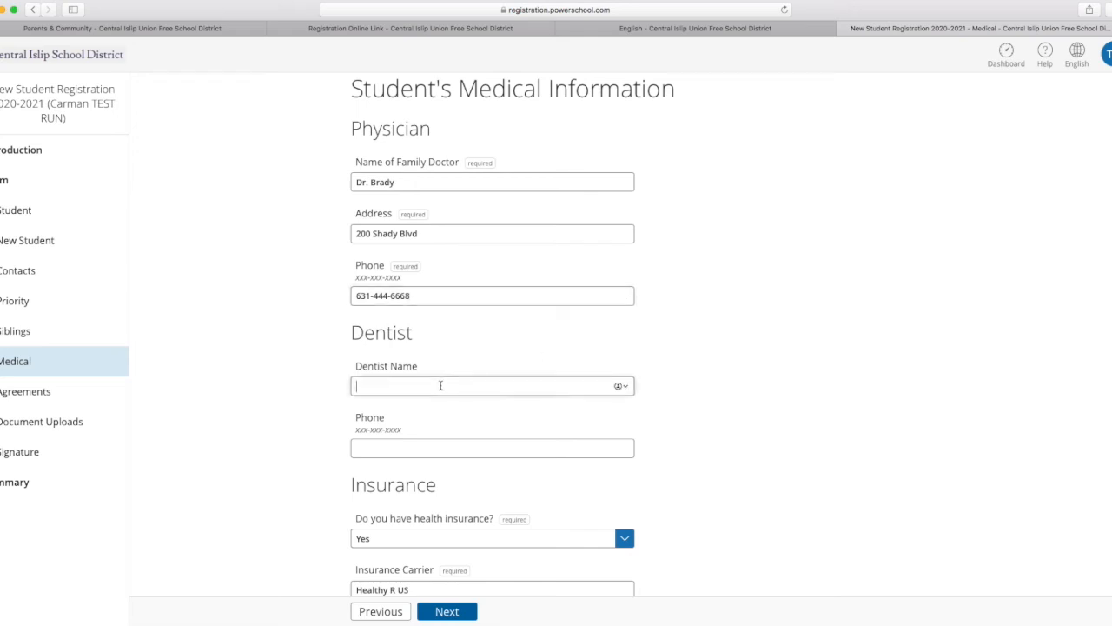
{"action": "type", "text": "Dr"}
{"action": "type", "text": ". H"}
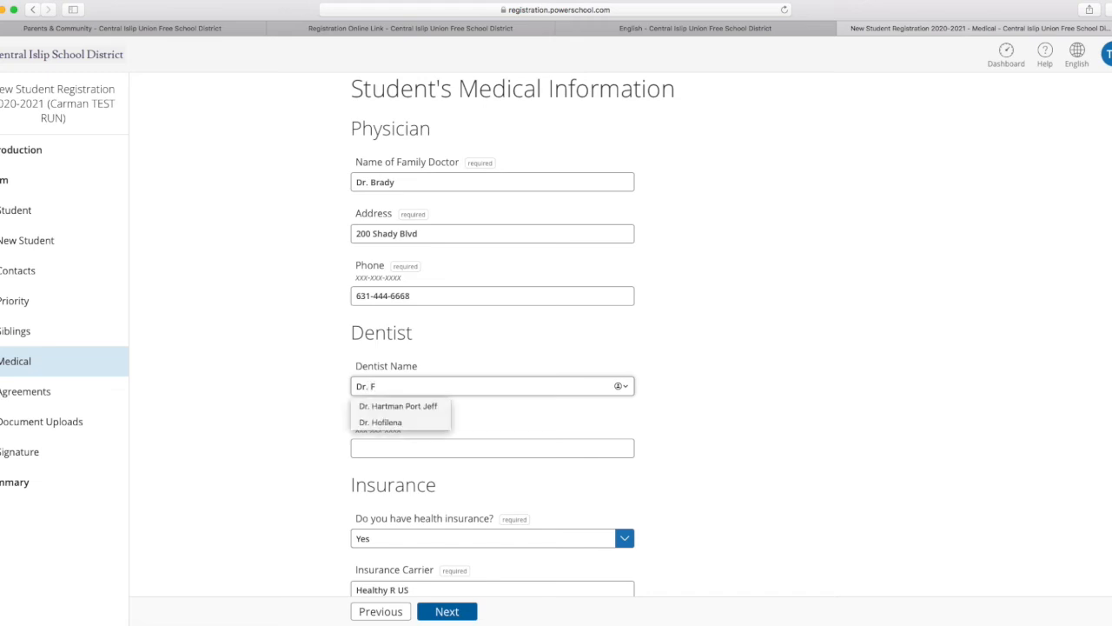
{"action": "type", "text": "un"}
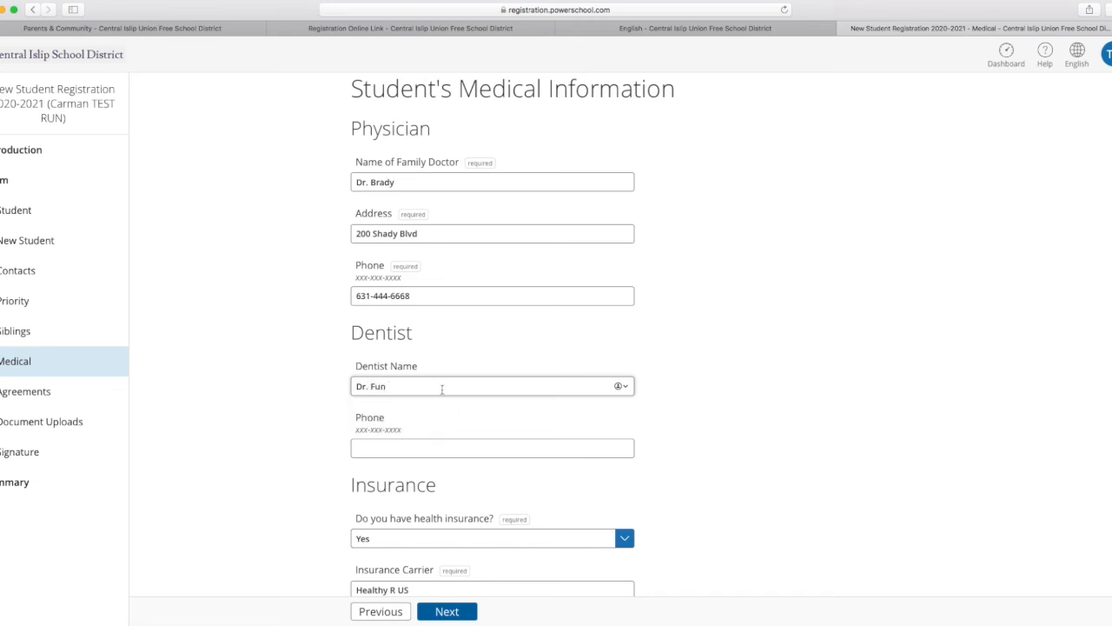
{"action": "left_click", "coordinate": [437, 447]}
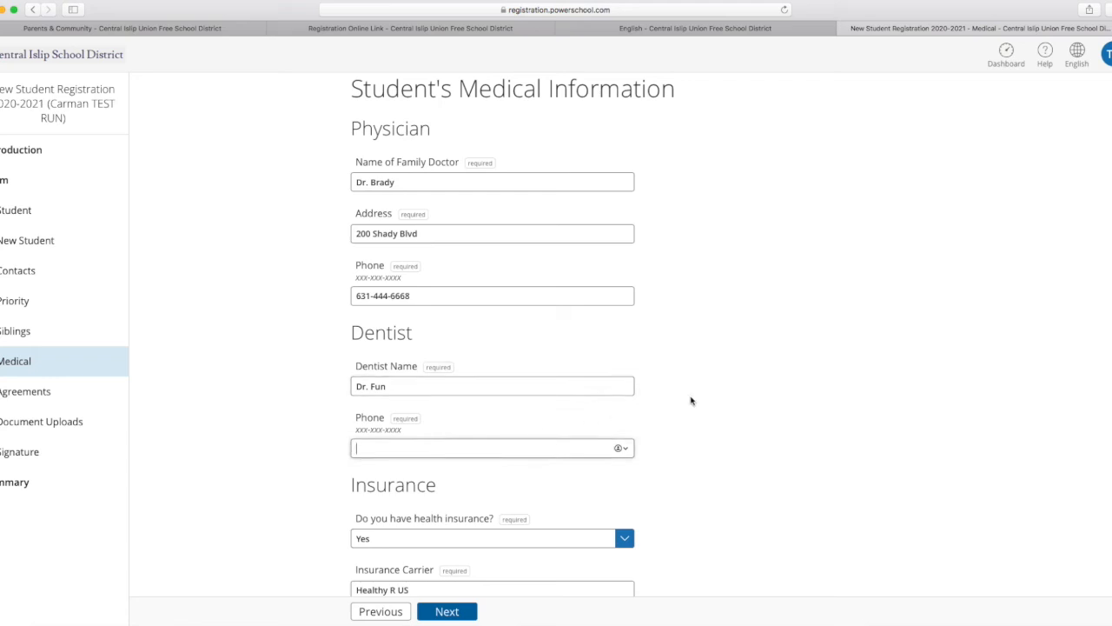
Answer Yes to the student having allergies and set food, medication, environmental and latex allergies to No.
{"action": "scroll", "coordinate": [751, 399], "scroll_direction": "down", "scroll_amount": 3}
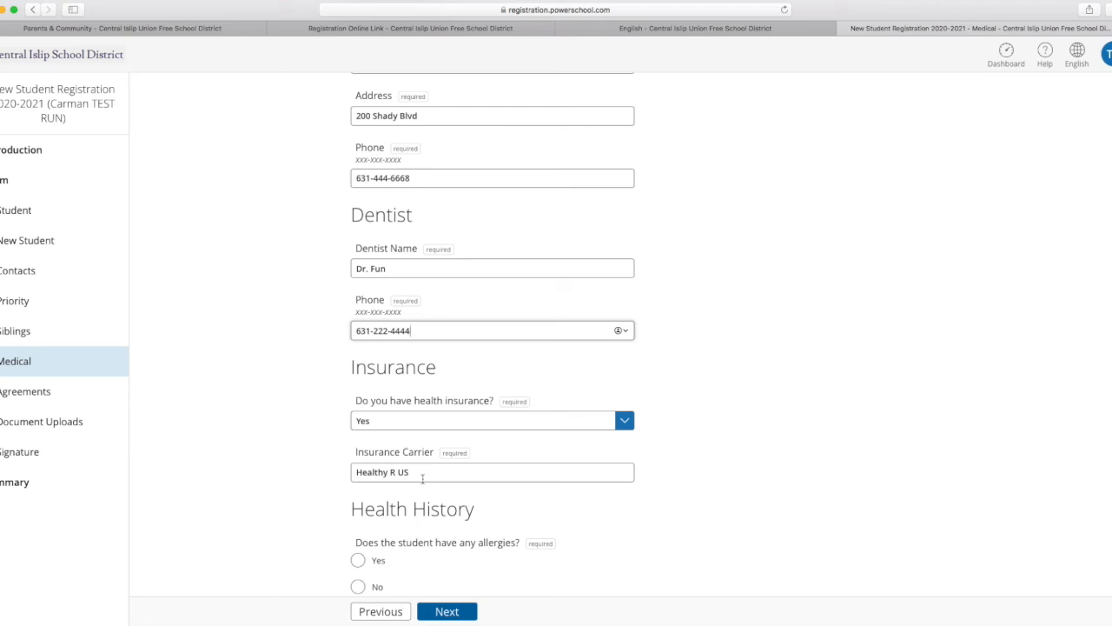
{"action": "scroll", "coordinate": [433, 513], "scroll_direction": "down", "scroll_amount": 5}
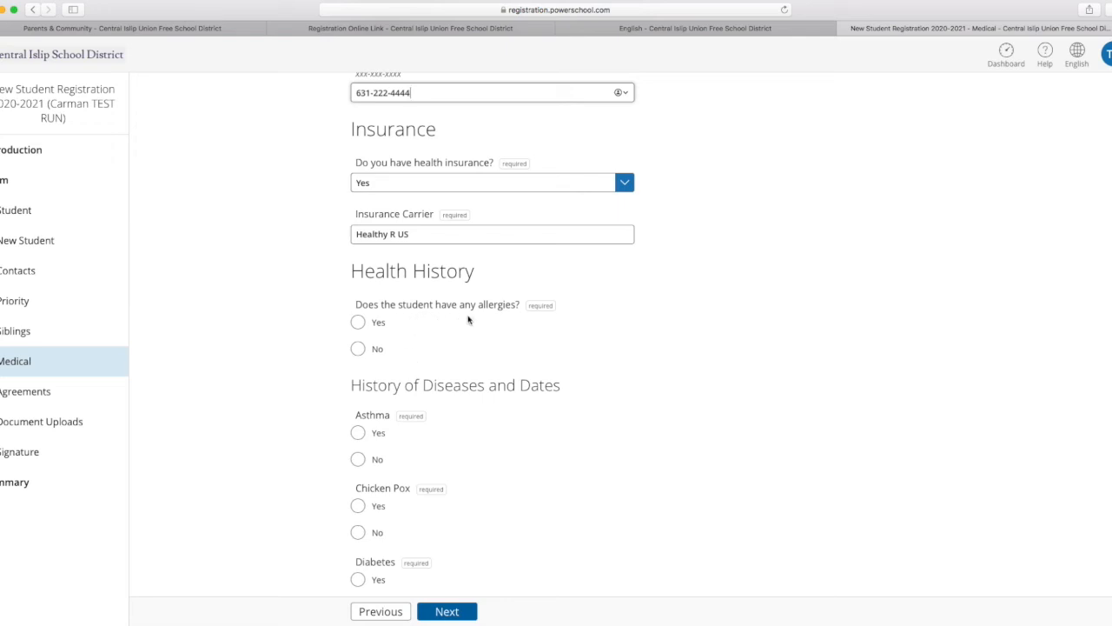
{"action": "left_click", "coordinate": [360, 326]}
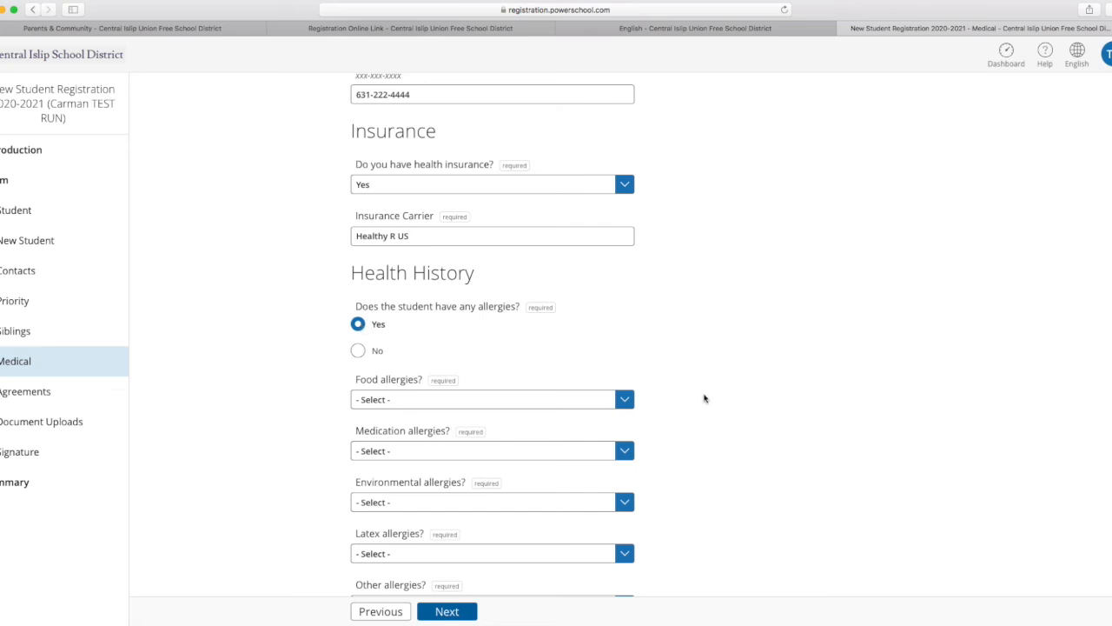
{"action": "scroll", "coordinate": [704, 398], "scroll_direction": "down", "scroll_amount": 3}
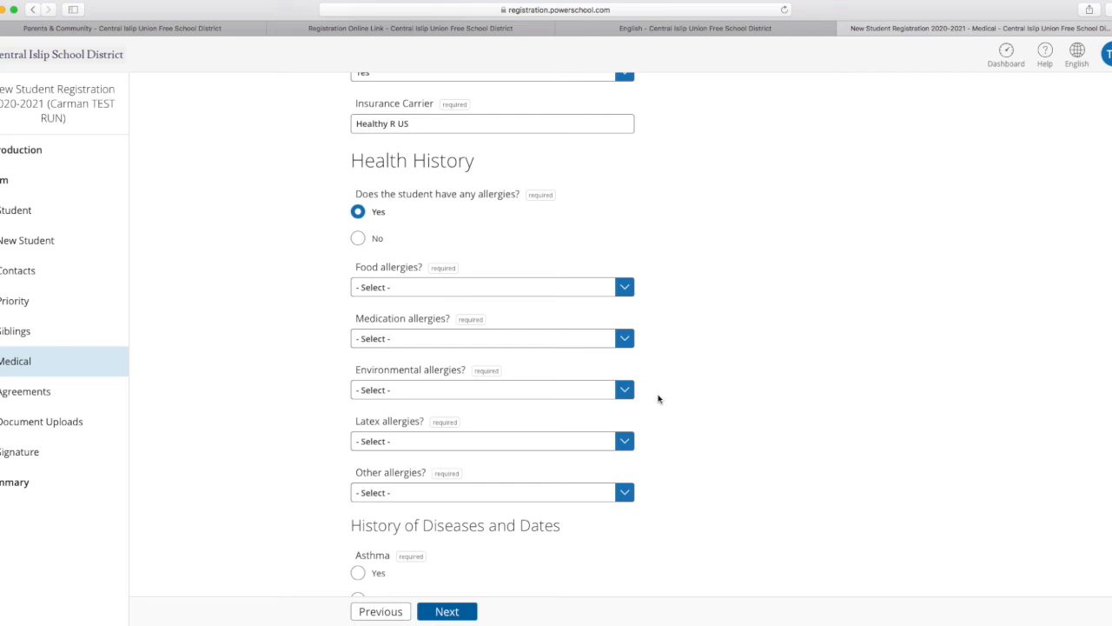
{"action": "left_click", "coordinate": [629, 292]}
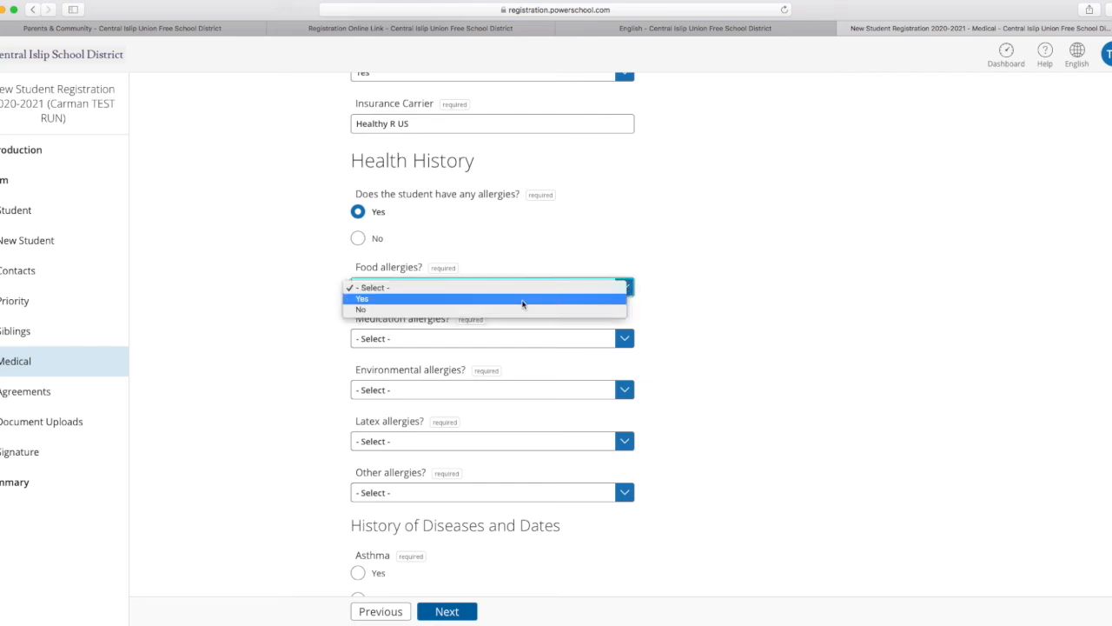
{"action": "left_click", "coordinate": [473, 310]}
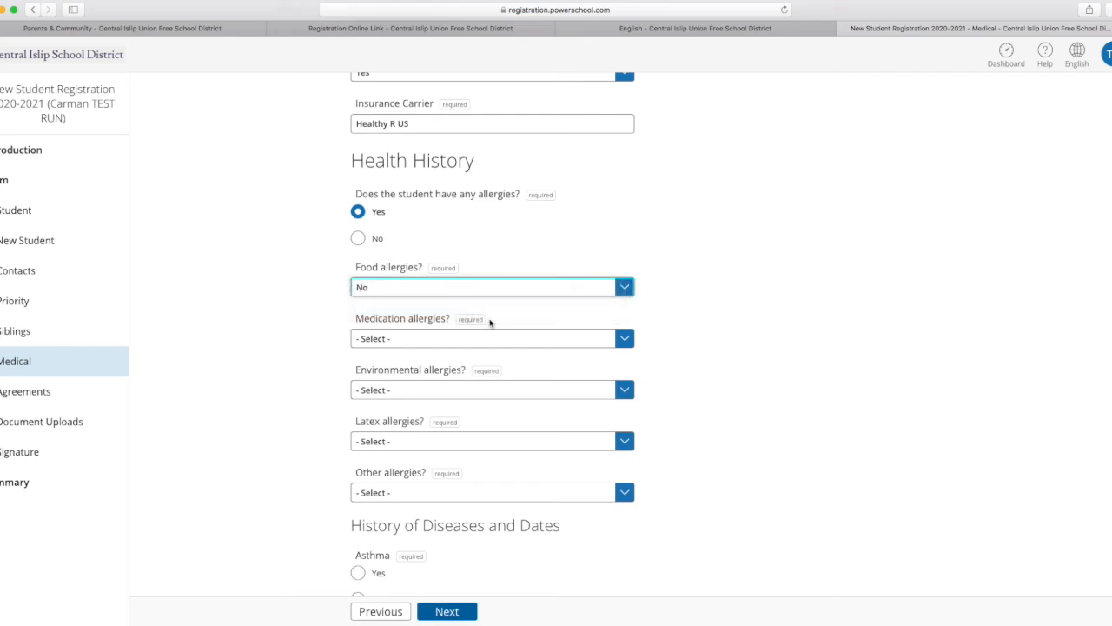
{"action": "left_click", "coordinate": [620, 342]}
{"action": "left_click", "coordinate": [551, 361]}
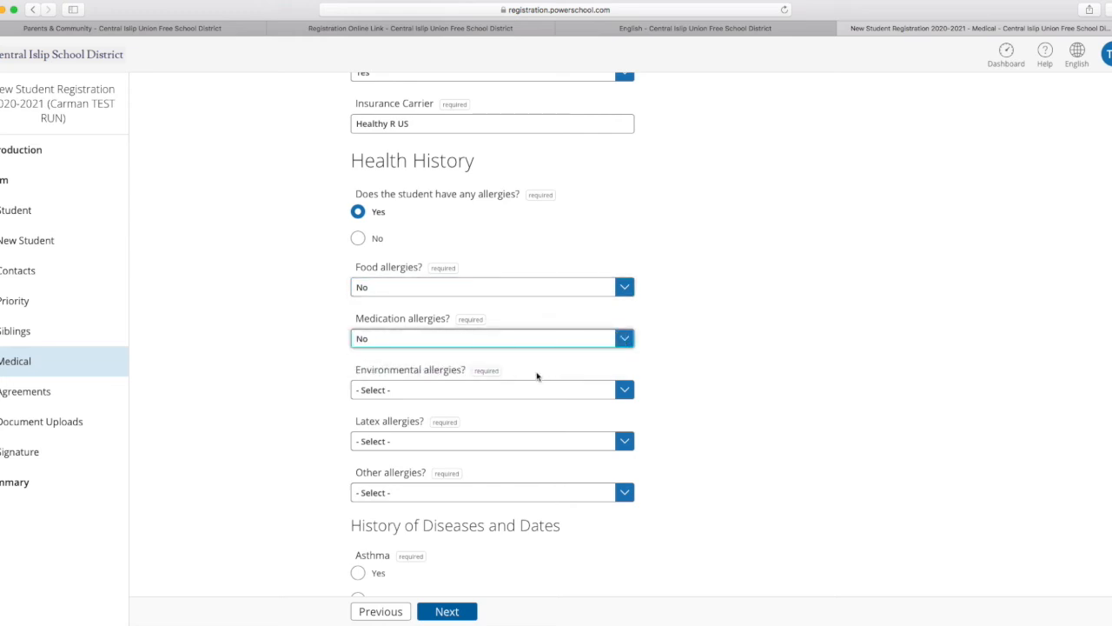
{"action": "left_click", "coordinate": [631, 393]}
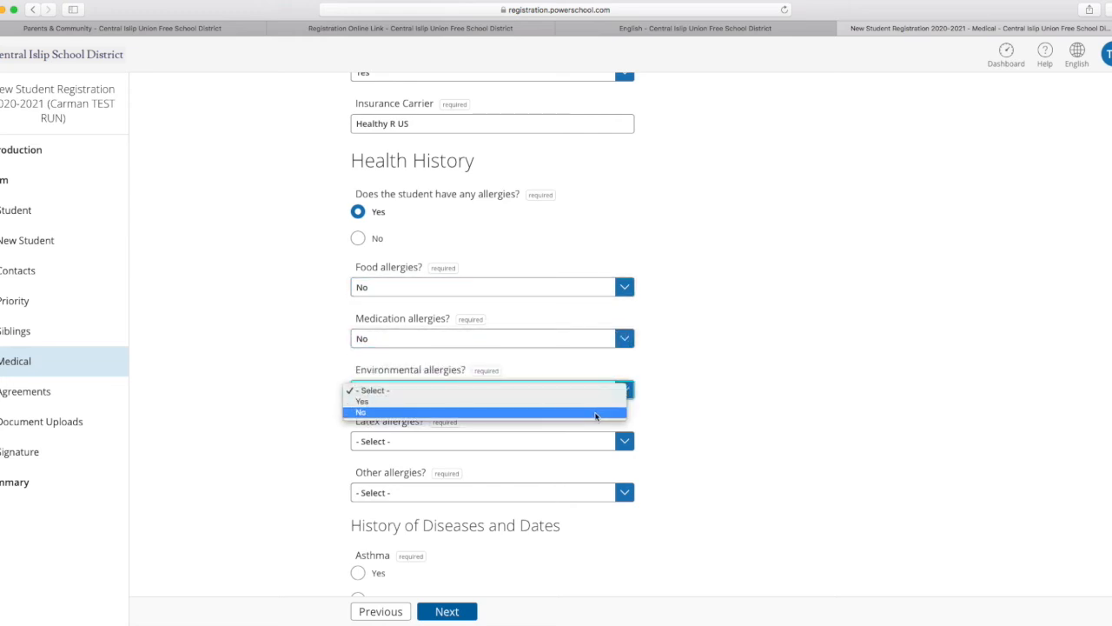
{"action": "left_click", "coordinate": [596, 412]}
{"action": "left_click", "coordinate": [625, 440]}
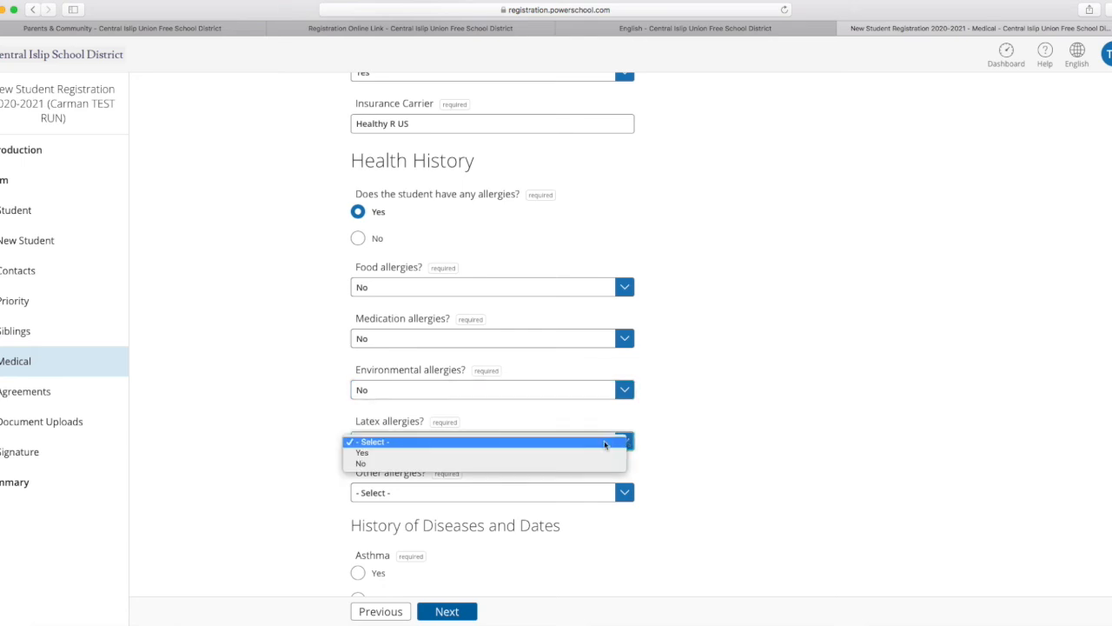
{"action": "left_click", "coordinate": [534, 463]}
Set other allergies to Yes and list Pollen as the allergy.
{"action": "left_click", "coordinate": [624, 492]}
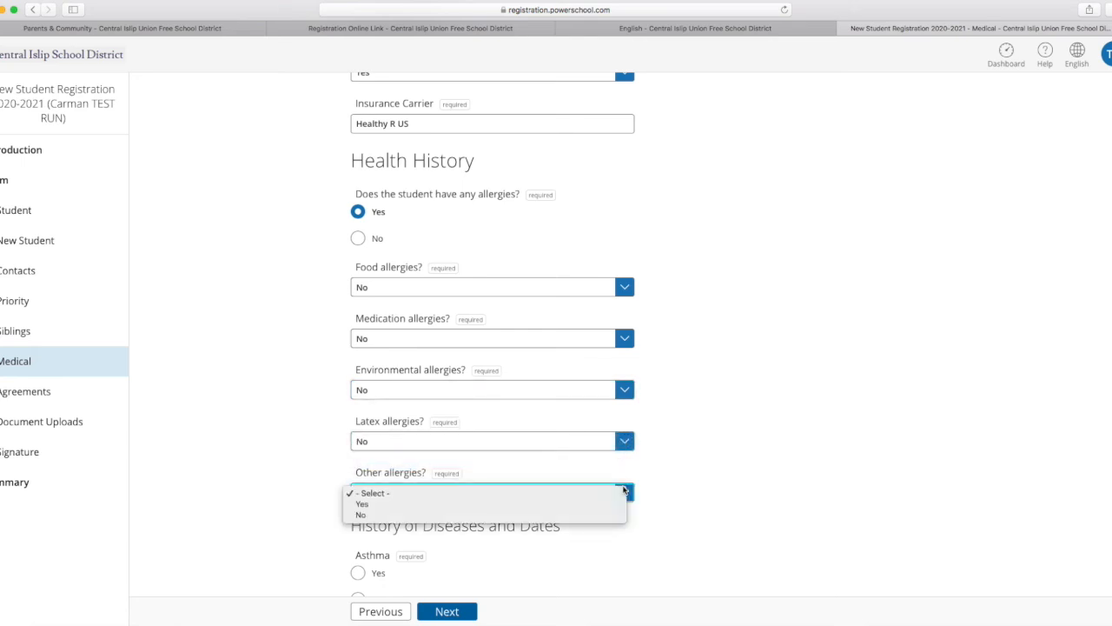
{"action": "left_click", "coordinate": [500, 505]}
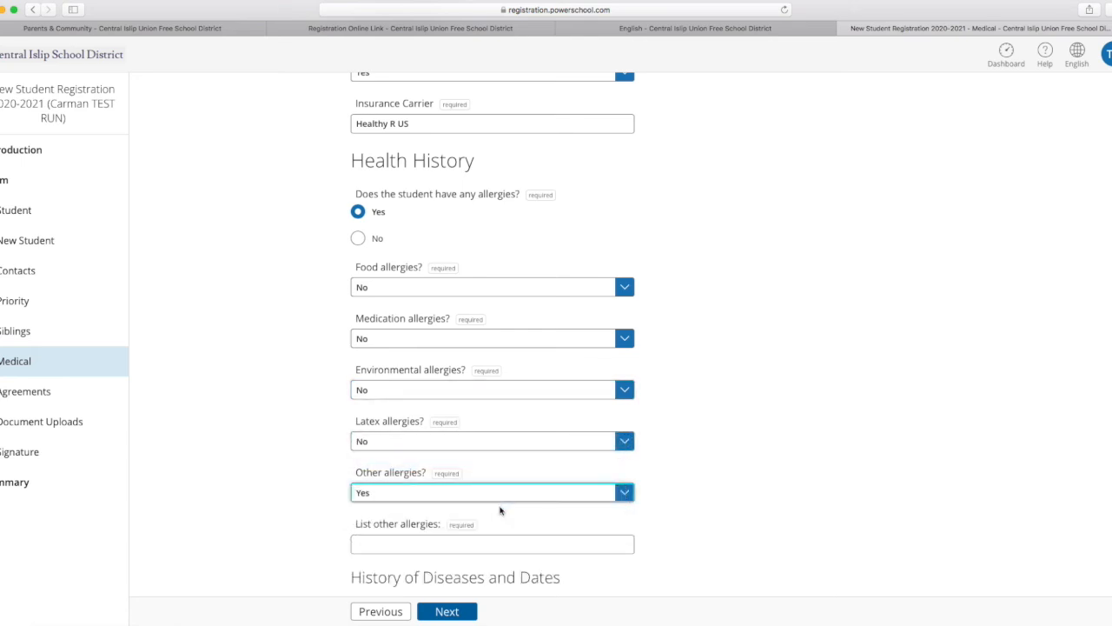
{"action": "left_click", "coordinate": [458, 542]}
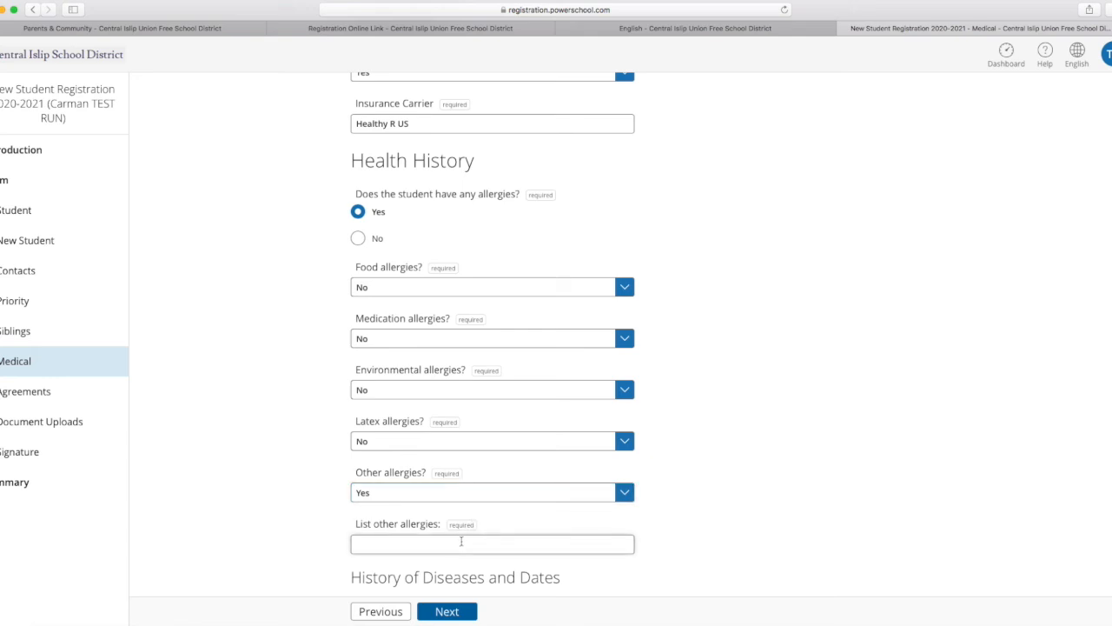
{"action": "type", "text": "Pollen"}
Answer No in the disease history for asthma, chicken pox, diabetes, hearing problem/aids, heart disease and heart murmur.
{"action": "scroll", "coordinate": [702, 527], "scroll_direction": "down", "scroll_amount": 5}
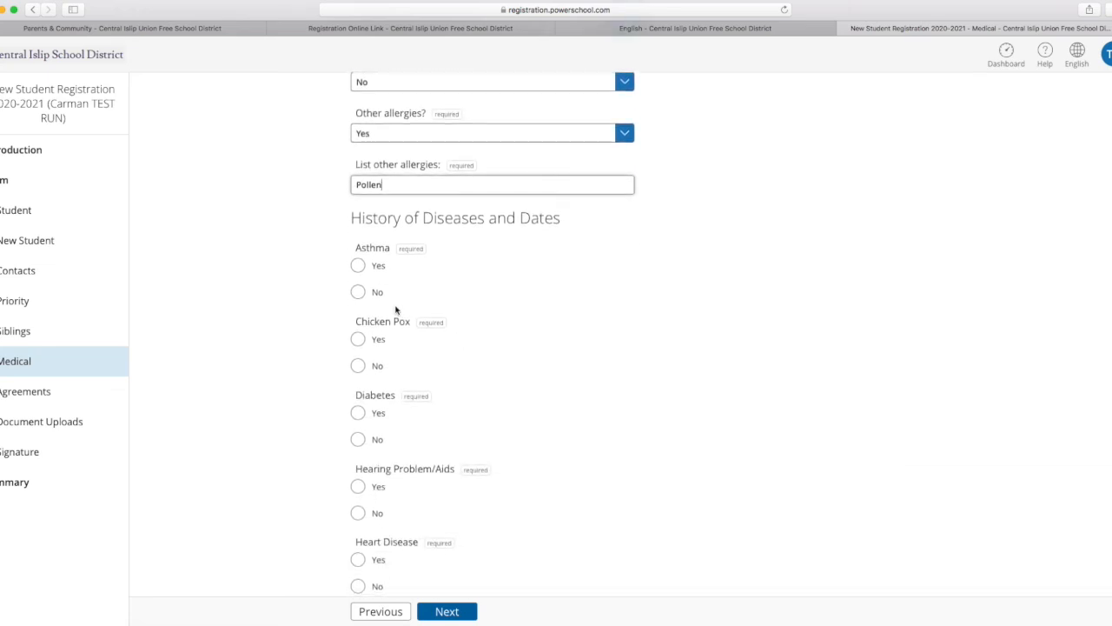
{"action": "left_click", "coordinate": [358, 293]}
{"action": "left_click", "coordinate": [357, 365]}
{"action": "left_click", "coordinate": [357, 439]}
{"action": "left_click", "coordinate": [357, 513]}
{"action": "scroll", "coordinate": [632, 455], "scroll_direction": "down", "scroll_amount": 2}
{"action": "scroll", "coordinate": [631, 456], "scroll_direction": "down", "scroll_amount": 5}
{"action": "left_click", "coordinate": [358, 470]}
{"action": "scroll", "coordinate": [513, 467], "scroll_direction": "down", "scroll_amount": 5}
{"action": "left_click", "coordinate": [360, 446]}
Answer No in the disease history for hospitalization, kidney disease, meningitis, pneumonia, seizure disorder and sickle cell.
{"action": "scroll", "coordinate": [522, 498], "scroll_direction": "down", "scroll_amount": 1}
{"action": "scroll", "coordinate": [521, 498], "scroll_direction": "down", "scroll_amount": 2}
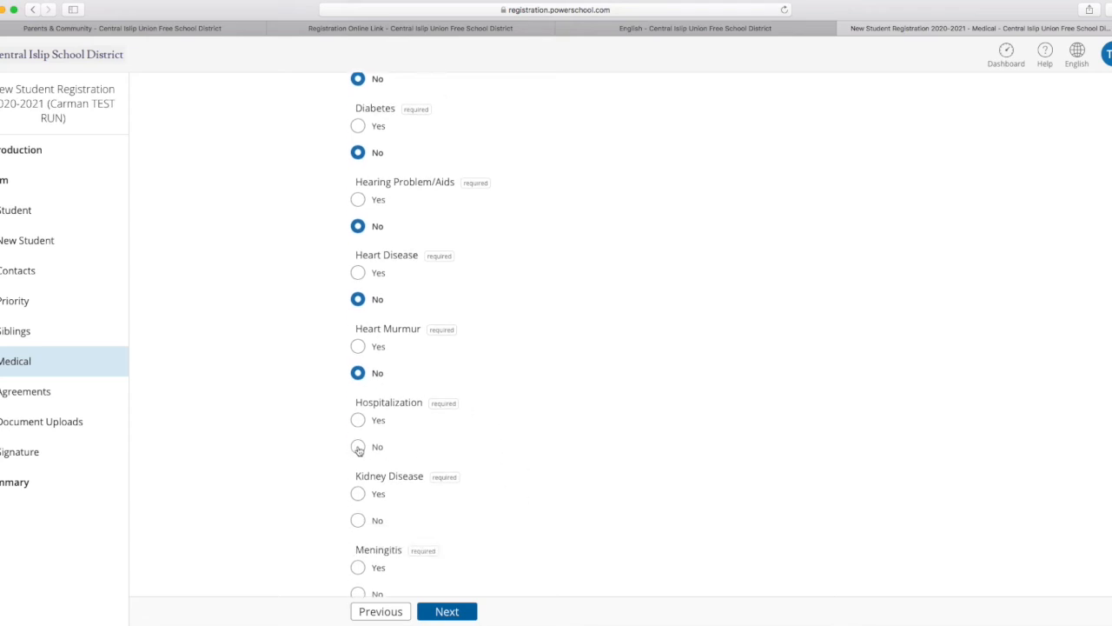
{"action": "left_click", "coordinate": [357, 447]}
{"action": "scroll", "coordinate": [568, 472], "scroll_direction": "down", "scroll_amount": 5}
{"action": "left_click", "coordinate": [358, 420]}
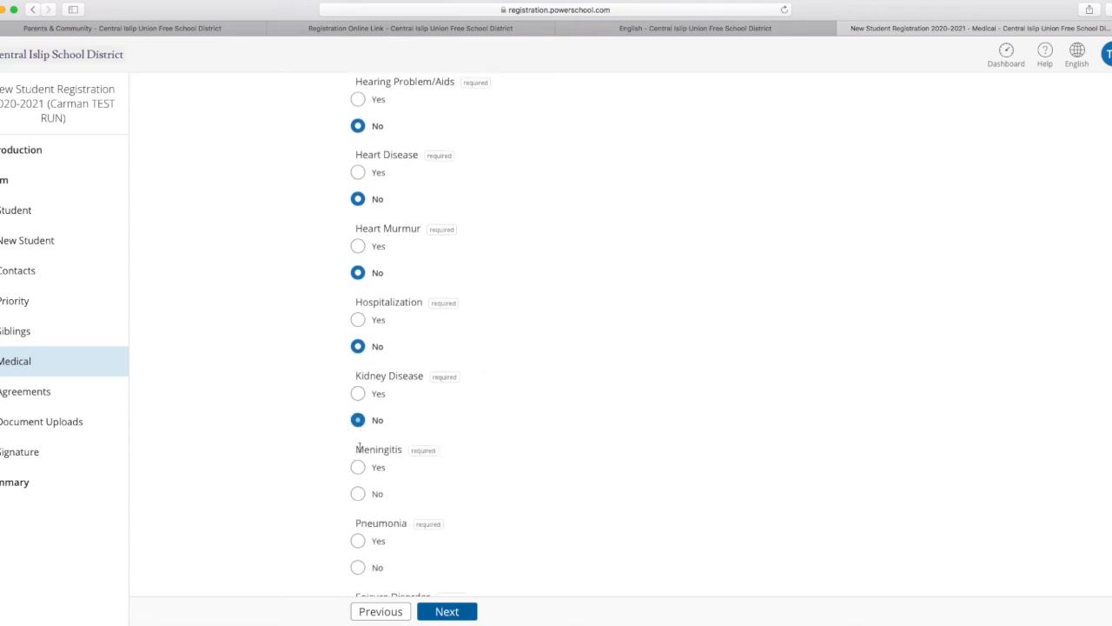
{"action": "left_click", "coordinate": [358, 494]}
{"action": "scroll", "coordinate": [605, 446], "scroll_direction": "down", "scroll_amount": 5}
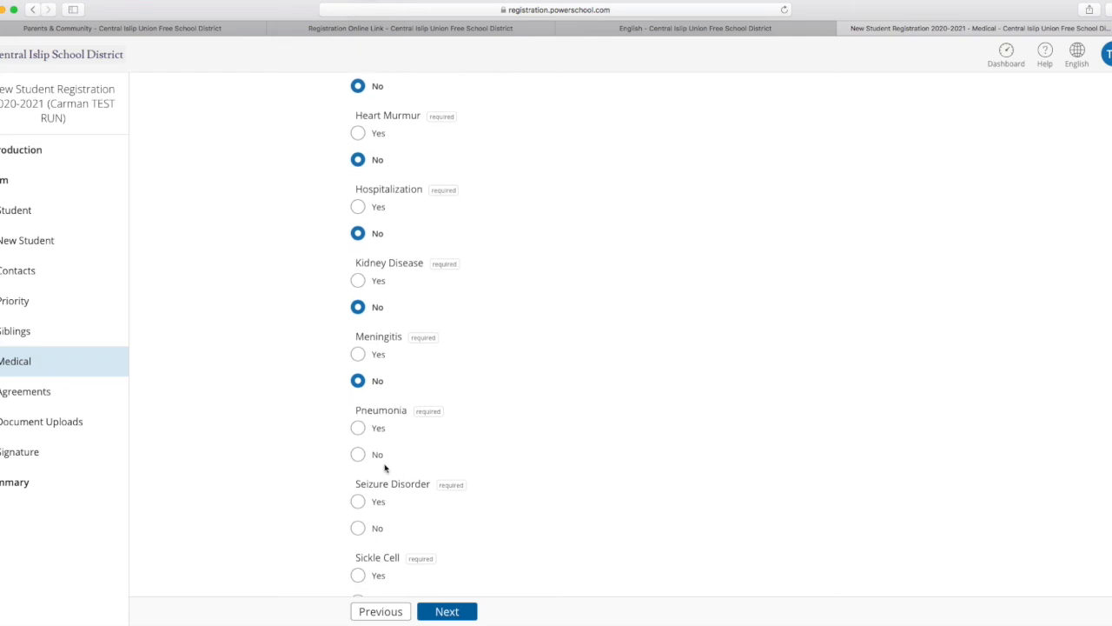
{"action": "left_click", "coordinate": [358, 455]}
{"action": "scroll", "coordinate": [523, 493], "scroll_direction": "down", "scroll_amount": 5}
{"action": "left_click", "coordinate": [357, 412]}
{"action": "left_click", "coordinate": [358, 485]}
Answer No in the disease history for tuberculosis, vision problem/glasses and other unlisted conditions.
{"action": "scroll", "coordinate": [581, 475], "scroll_direction": "down", "scroll_amount": 5}
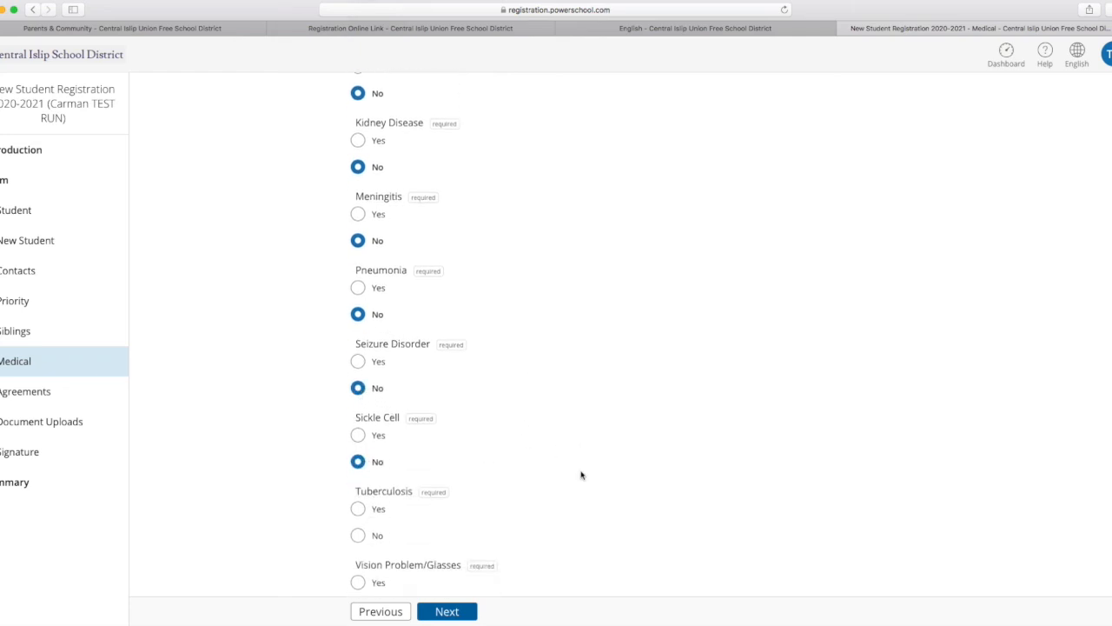
{"action": "left_click", "coordinate": [359, 435]}
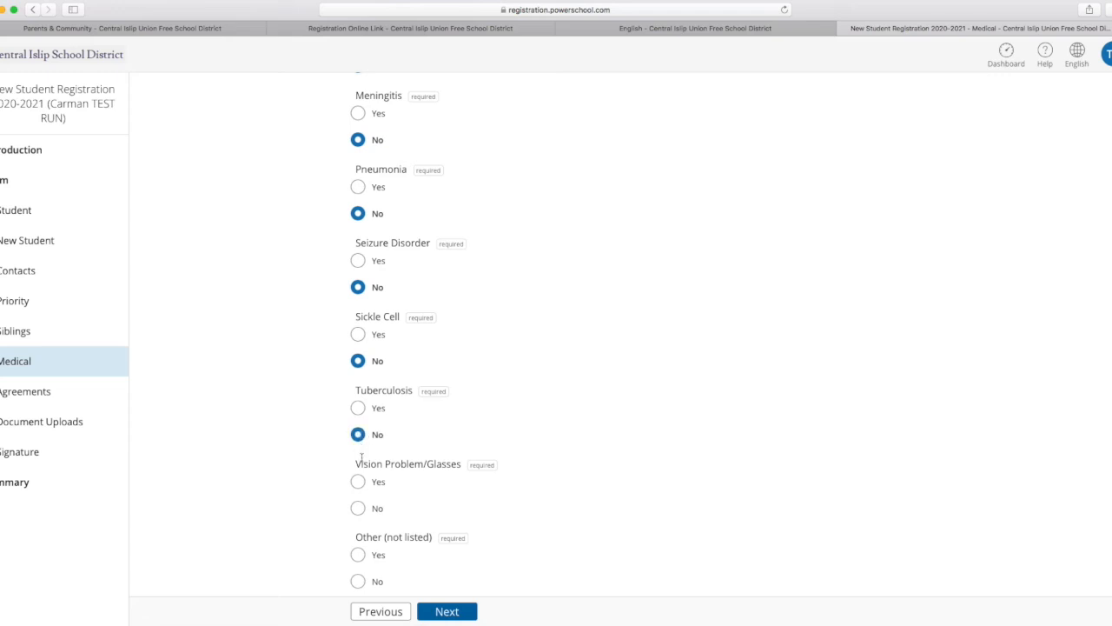
{"action": "left_click", "coordinate": [357, 507]}
{"action": "scroll", "coordinate": [574, 452], "scroll_direction": "down", "scroll_amount": 3}
{"action": "left_click", "coordinate": [357, 519]}
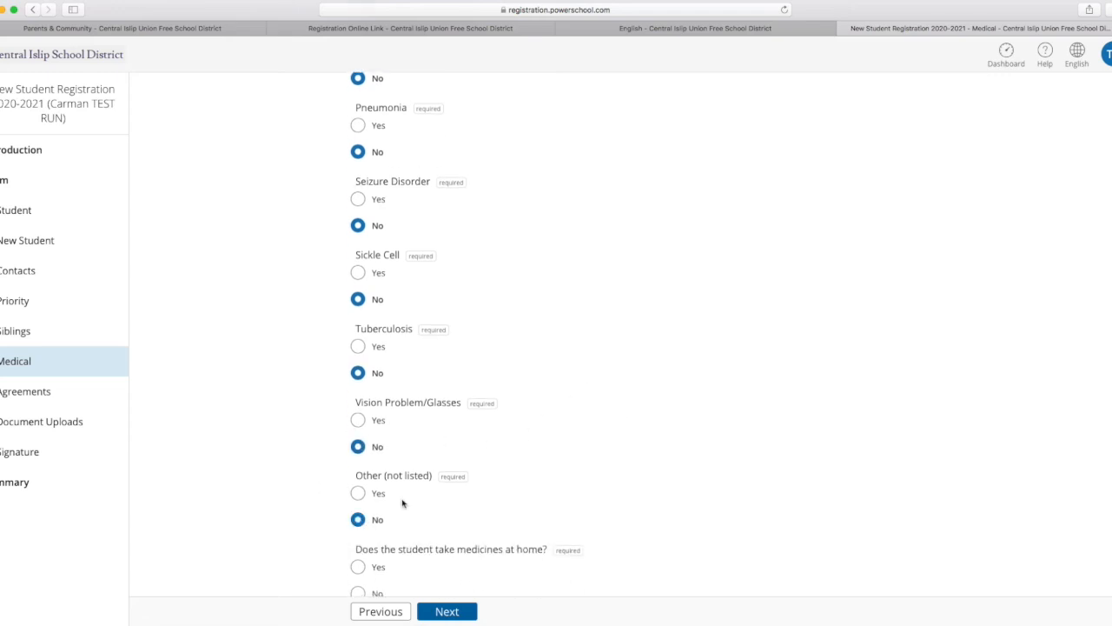
Answer No to the student taking medicines at home and to surgery or broken bones.
{"action": "scroll", "coordinate": [581, 416], "scroll_direction": "down", "scroll_amount": 8}
{"action": "left_click", "coordinate": [358, 399]}
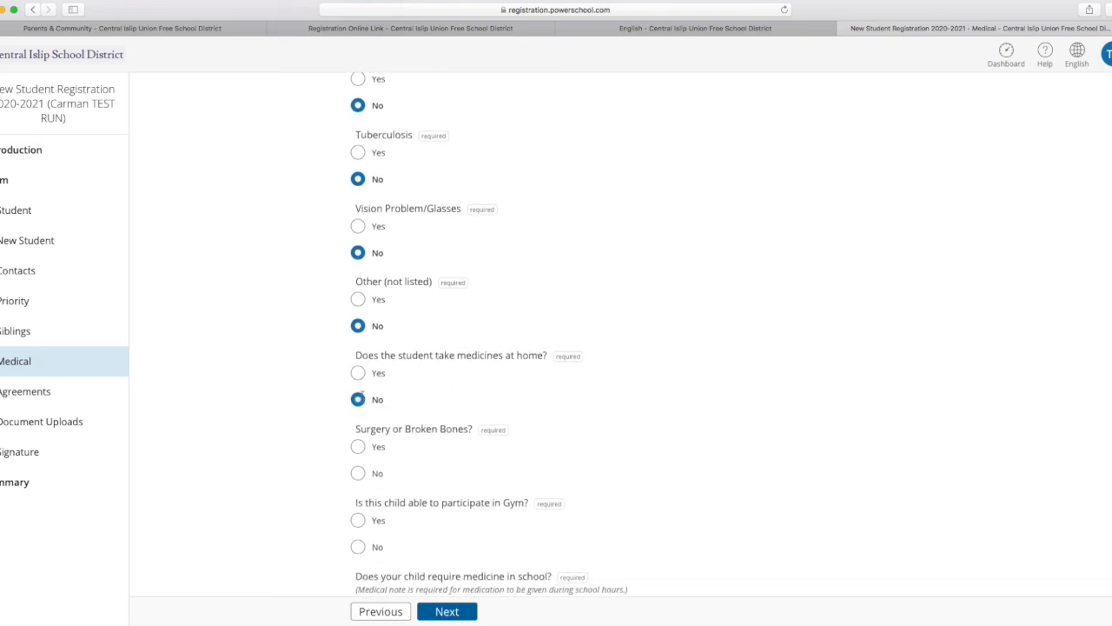
{"action": "left_click", "coordinate": [357, 473]}
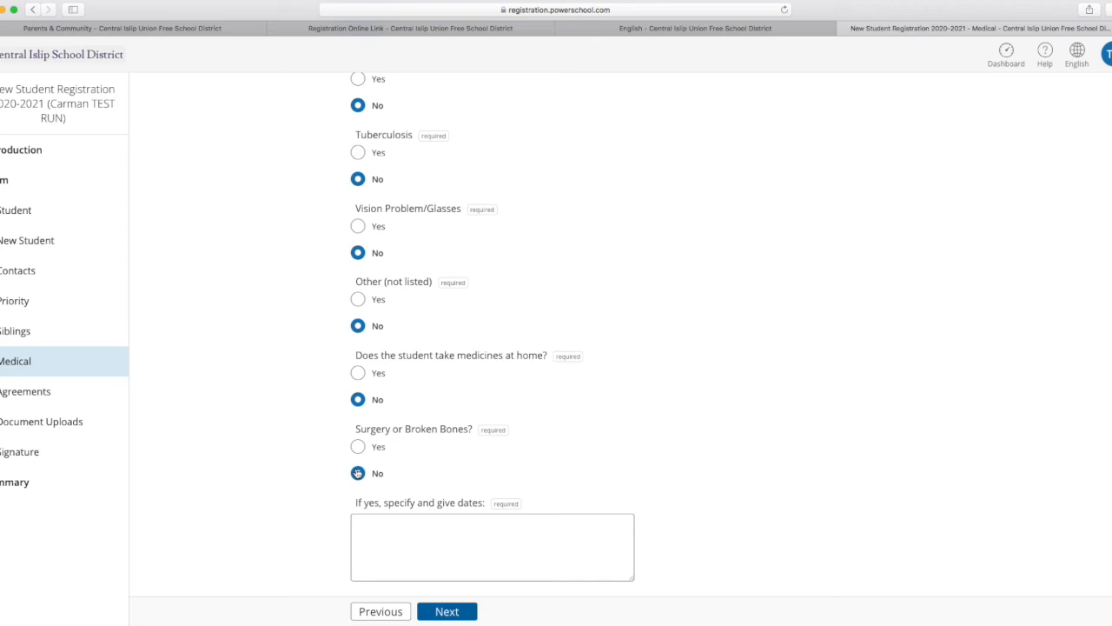
Answer Yes to the child being able to participate in Gym and No to requiring medicine in school.
{"action": "scroll", "coordinate": [521, 460], "scroll_direction": "down", "scroll_amount": 2}
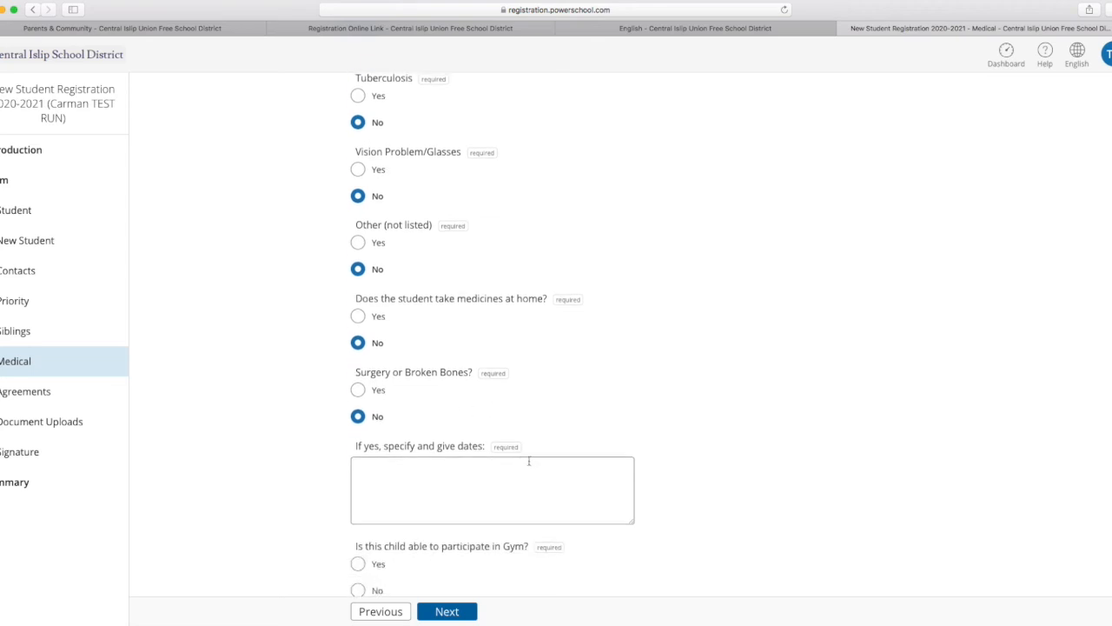
{"action": "scroll", "coordinate": [646, 409], "scroll_direction": "down", "scroll_amount": 3}
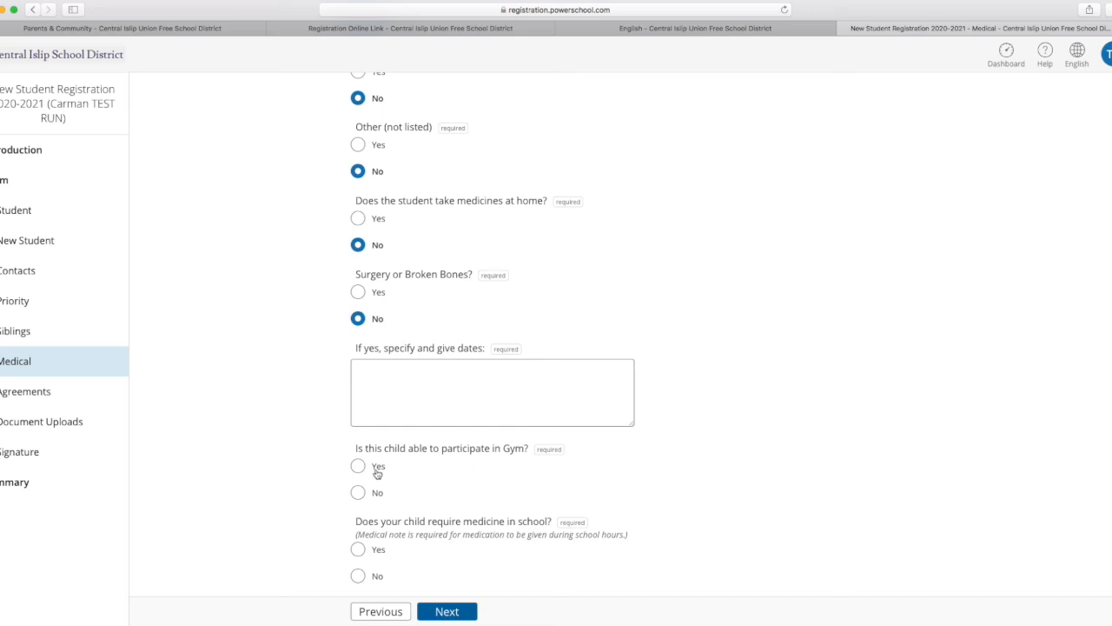
{"action": "left_click", "coordinate": [358, 467]}
{"action": "scroll", "coordinate": [687, 432], "scroll_direction": "down", "scroll_amount": 5}
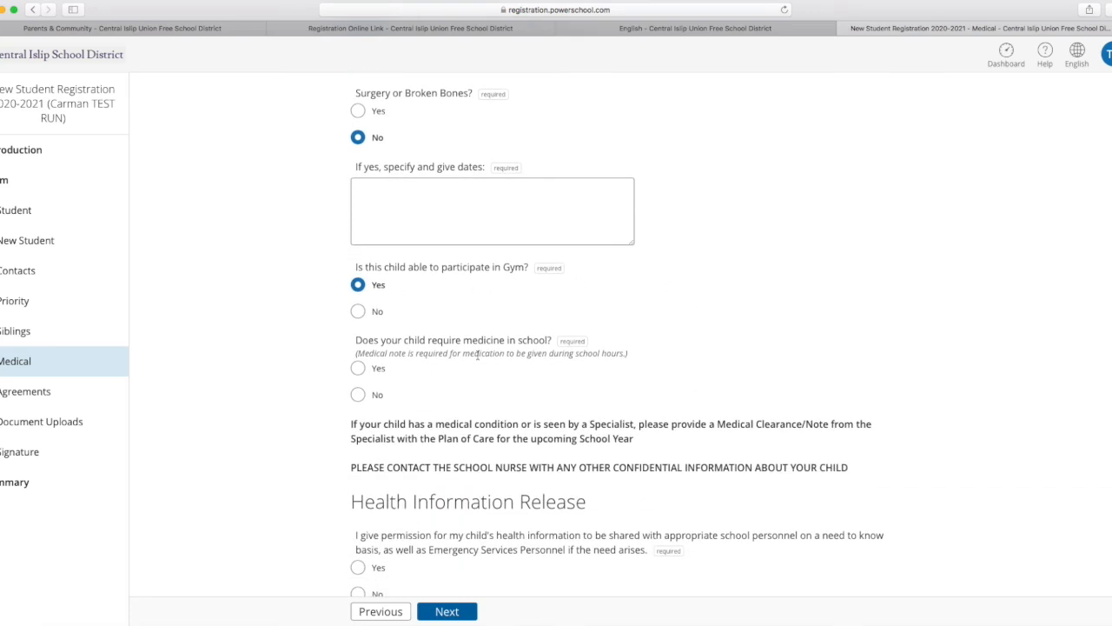
{"action": "left_click", "coordinate": [358, 394]}
Answer Yes to sharing the child's health information with school and emergency personnel, and continue from the Medical page to Agreements.
{"action": "scroll", "coordinate": [550, 462], "scroll_direction": "down", "scroll_amount": 3}
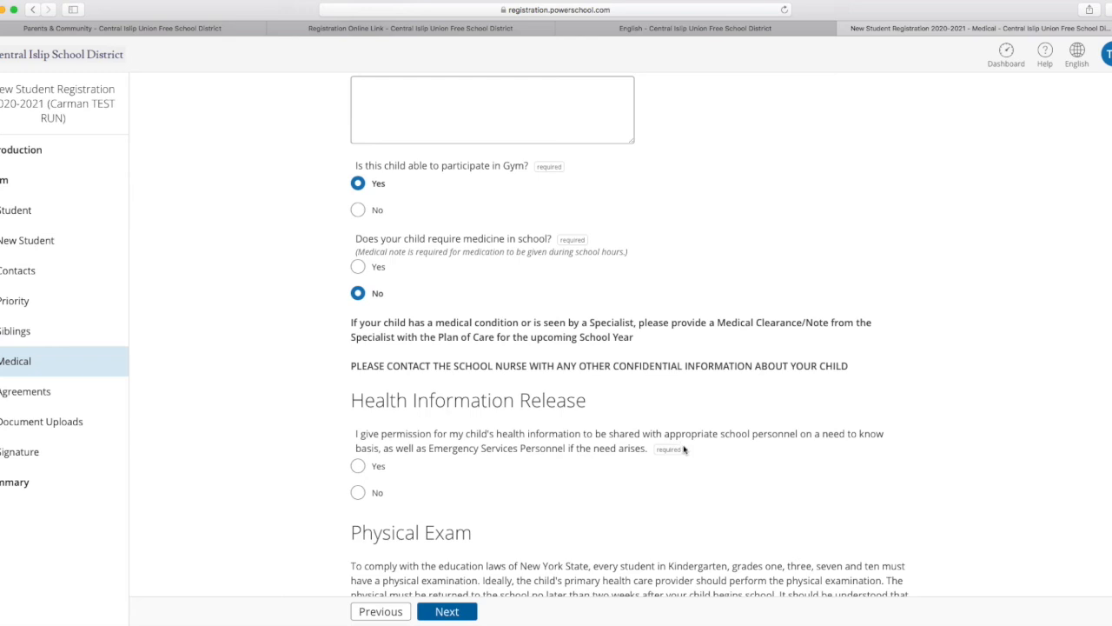
{"action": "left_click", "coordinate": [357, 466]}
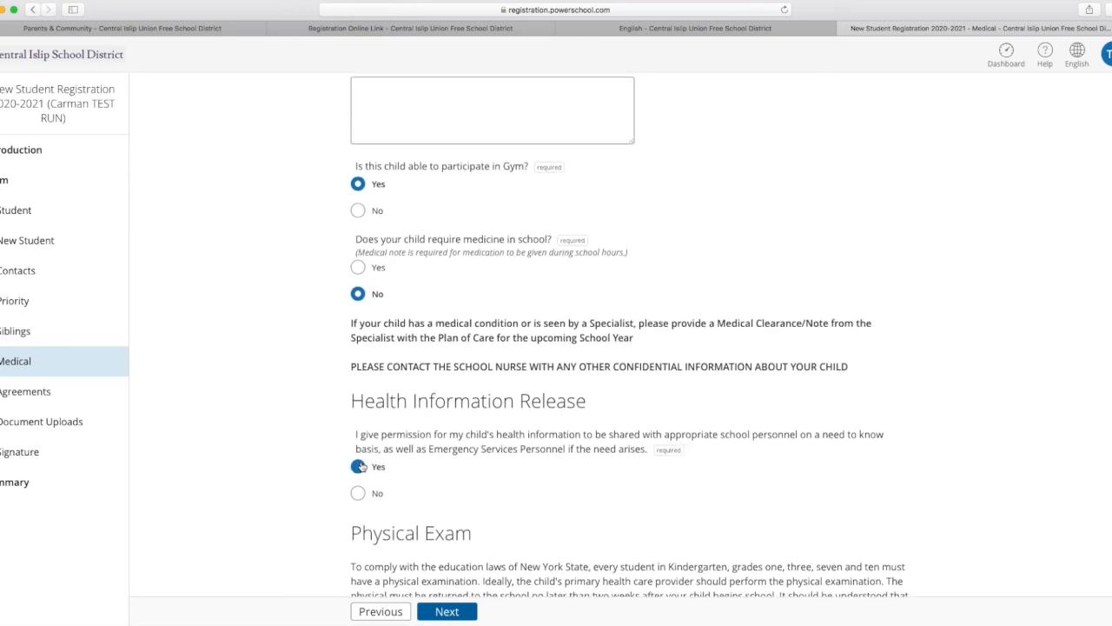
{"action": "scroll", "coordinate": [526, 469], "scroll_direction": "down", "scroll_amount": 5}
{"action": "scroll", "coordinate": [547, 465], "scroll_direction": "down", "scroll_amount": 6}
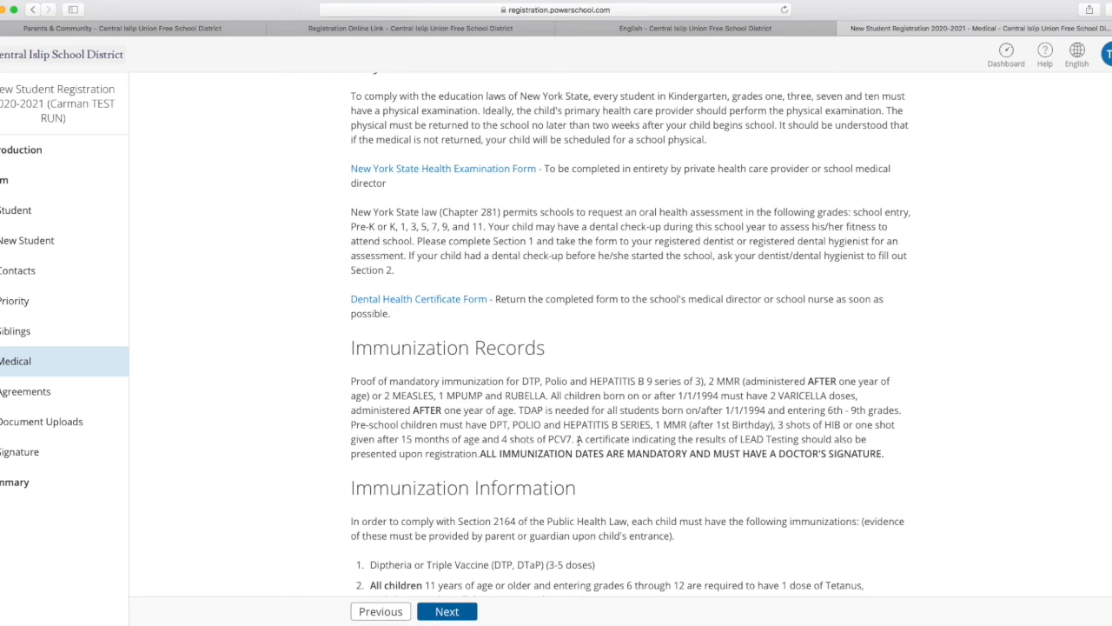
{"action": "scroll", "coordinate": [578, 443], "scroll_direction": "down", "scroll_amount": 6}
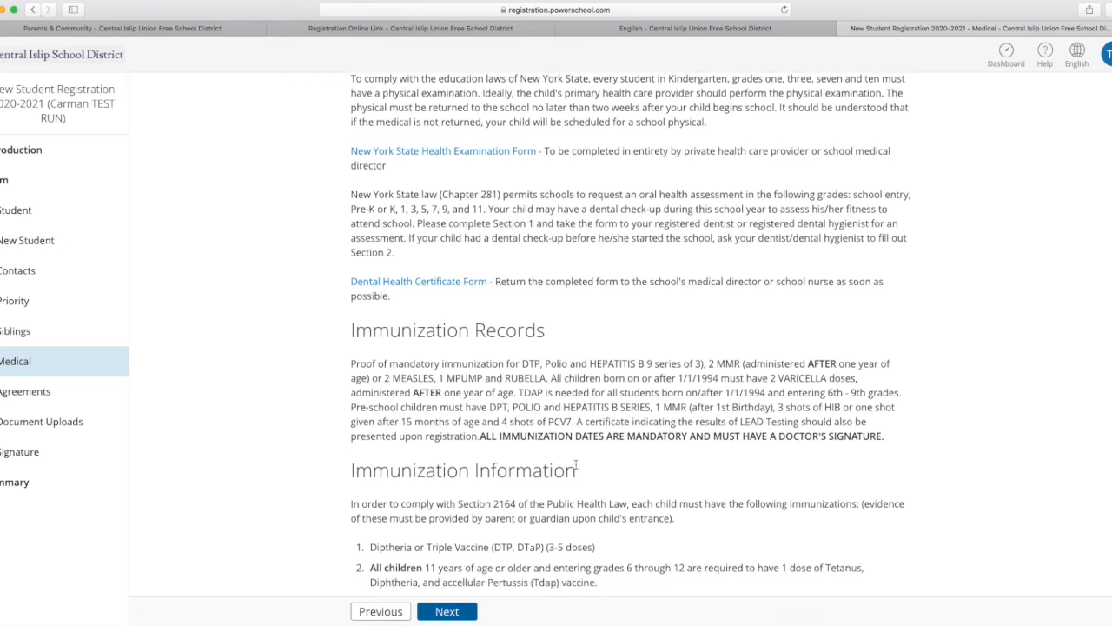
{"action": "scroll", "coordinate": [579, 461], "scroll_direction": "down", "scroll_amount": 4}
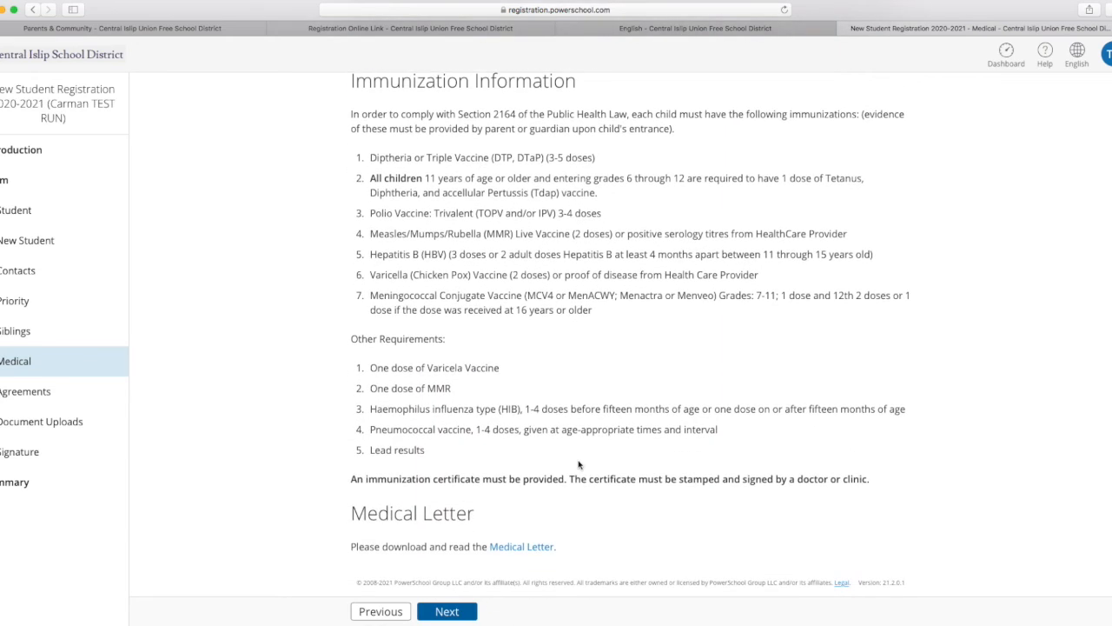
{"action": "left_click", "coordinate": [459, 612]}
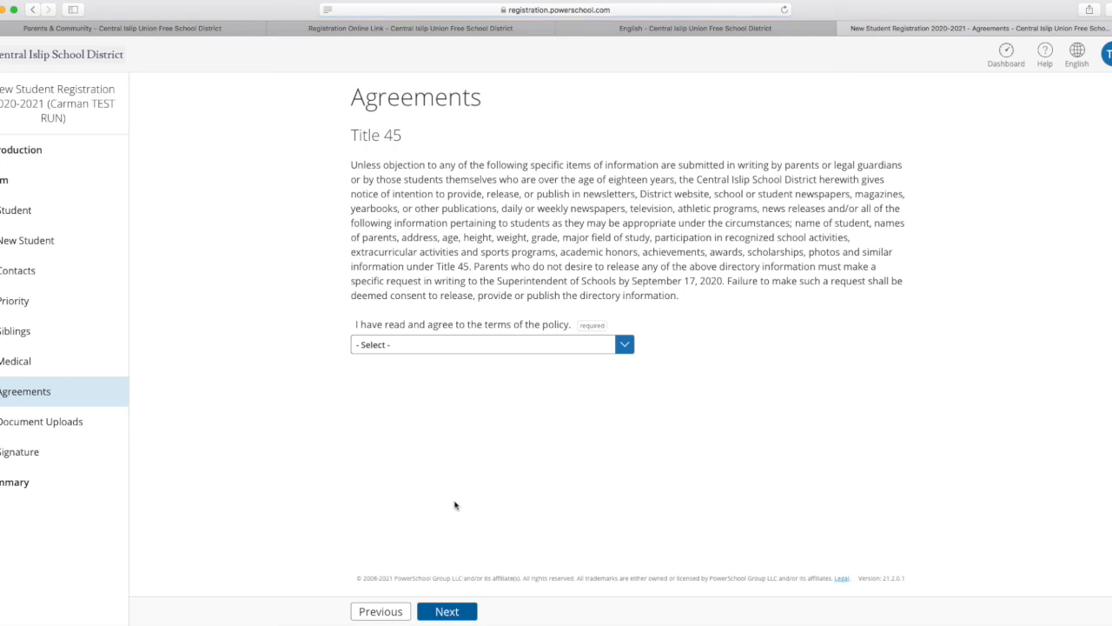
Set the Title 45 policy agreement to Yes and continue to the Document Uploads page.
{"action": "left_click", "coordinate": [622, 348]}
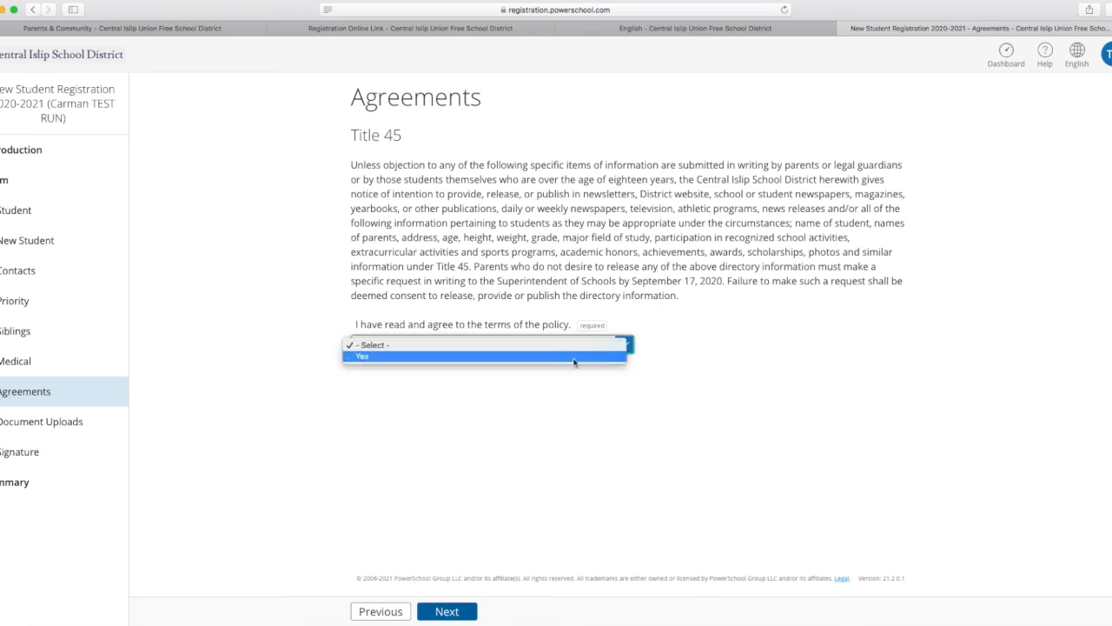
{"action": "left_click", "coordinate": [558, 360]}
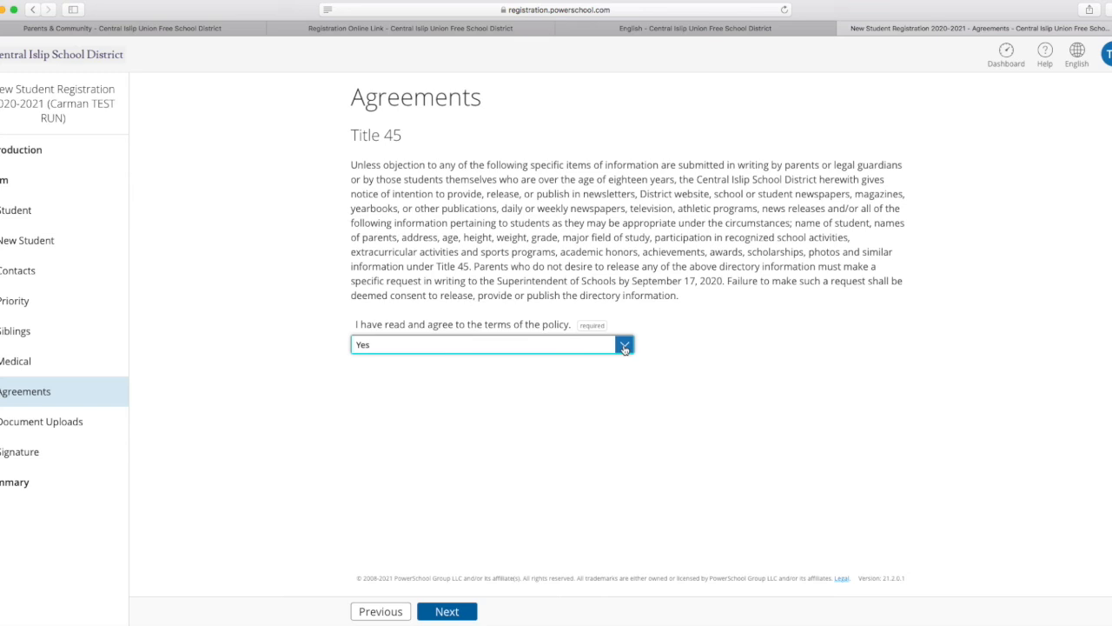
{"action": "left_click", "coordinate": [446, 611]}
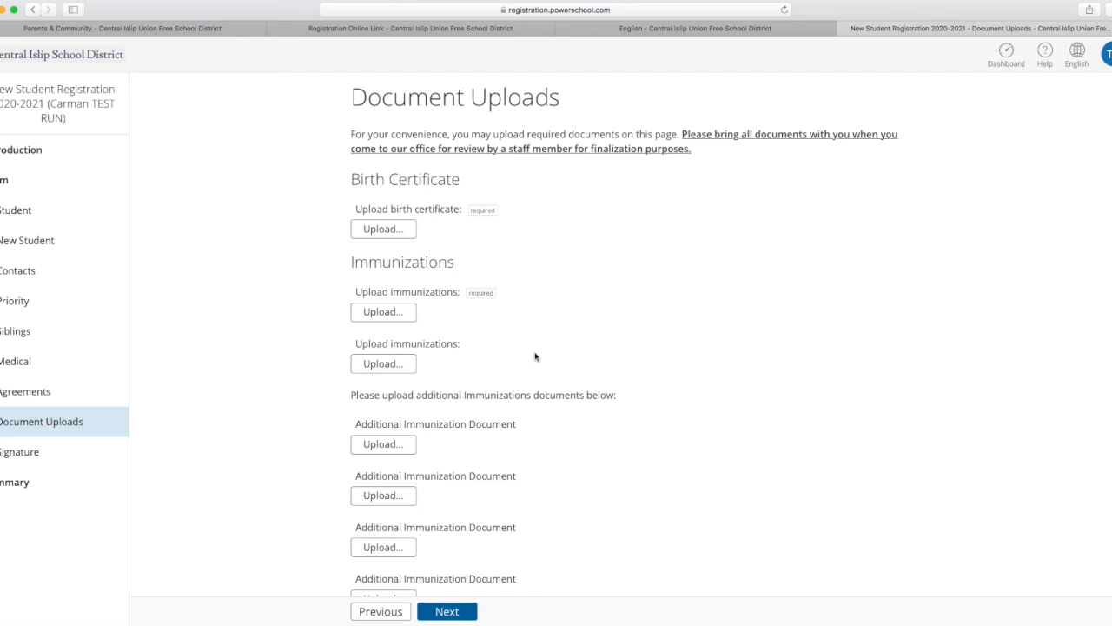
Review the upload fields for the birth certificate, immunizations, physical examination and dental certificate.
{"action": "scroll", "coordinate": [535, 357], "scroll_direction": "down", "scroll_amount": 5}
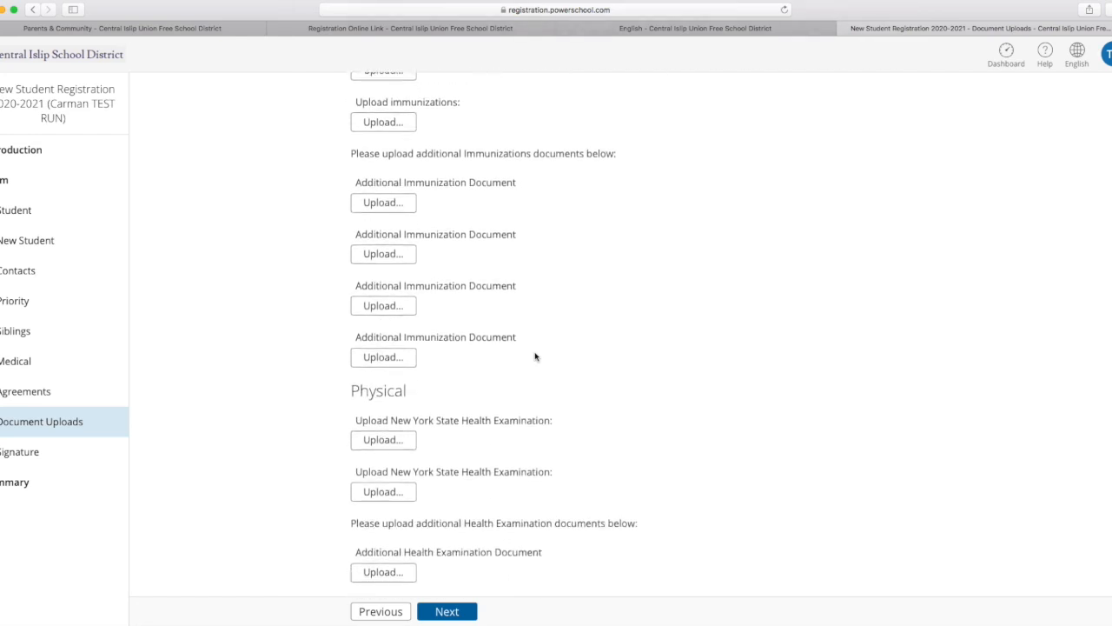
{"action": "scroll", "coordinate": [535, 356], "scroll_direction": "up", "scroll_amount": 5}
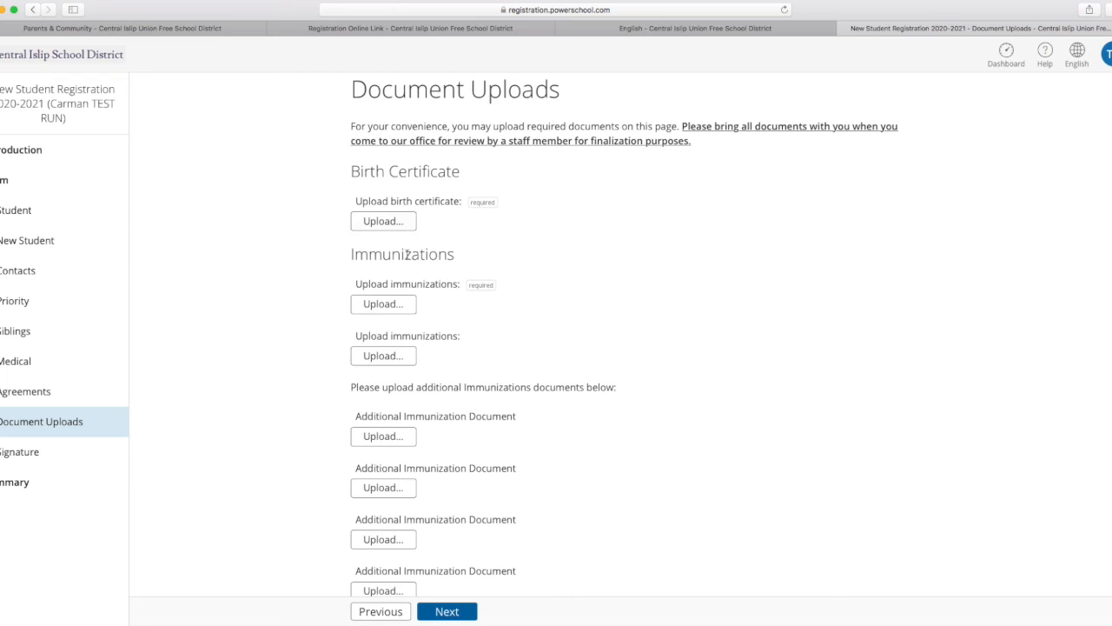
{"action": "scroll", "coordinate": [575, 363], "scroll_direction": "down", "scroll_amount": 1}
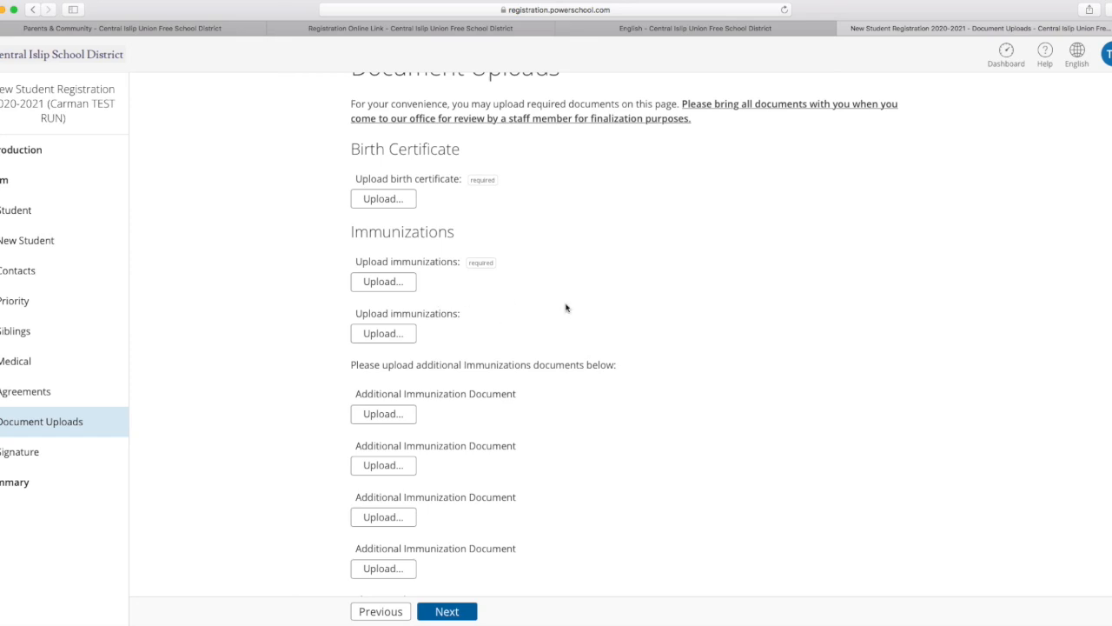
{"action": "scroll", "coordinate": [565, 308], "scroll_direction": "down", "scroll_amount": 2}
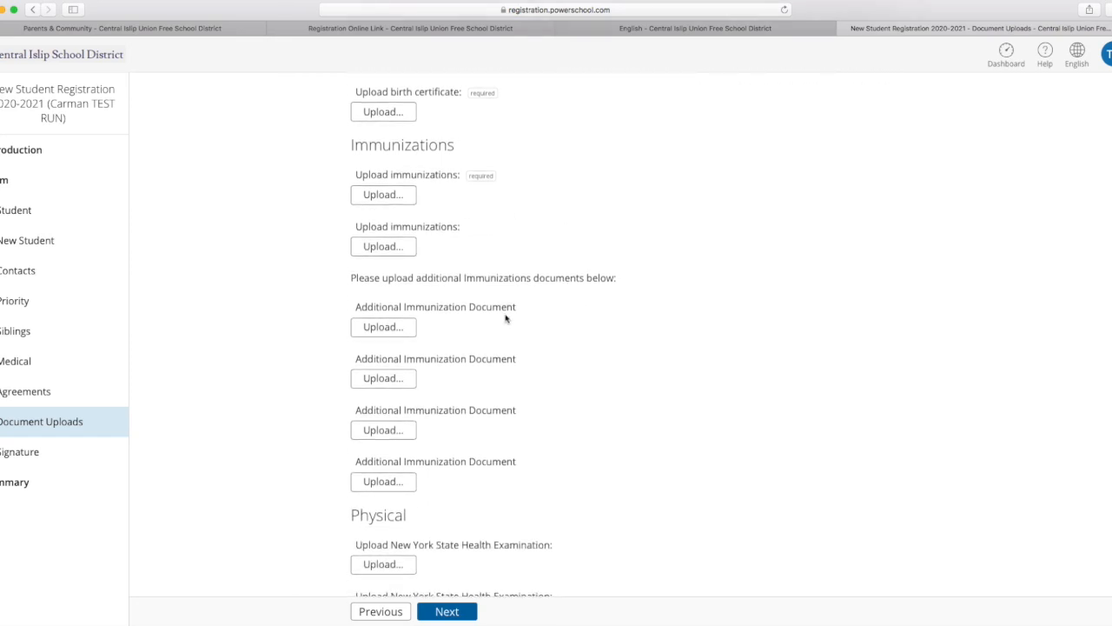
{"action": "scroll", "coordinate": [496, 330], "scroll_direction": "down", "scroll_amount": 5}
{"action": "scroll", "coordinate": [473, 382], "scroll_direction": "down", "scroll_amount": 2}
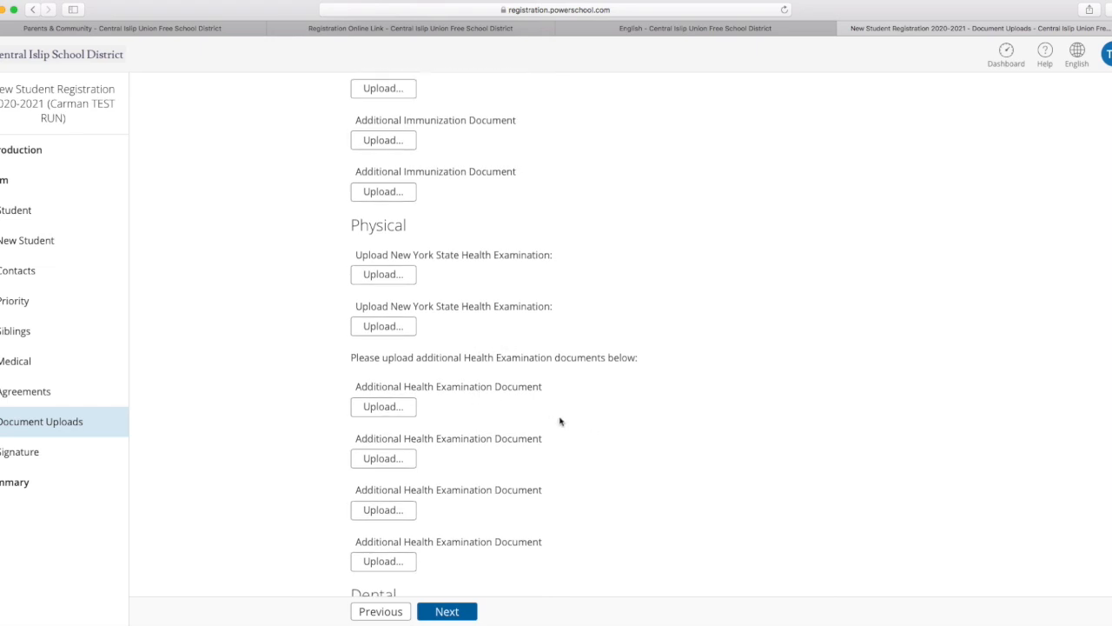
{"action": "scroll", "coordinate": [556, 417], "scroll_direction": "down", "scroll_amount": 4}
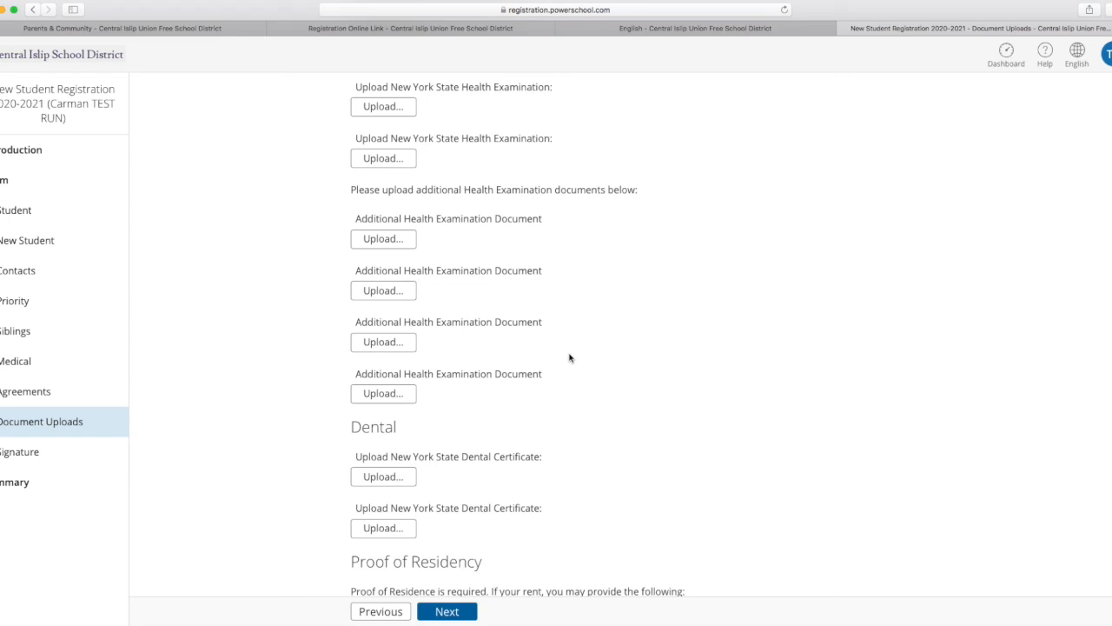
{"action": "scroll", "coordinate": [544, 404], "scroll_direction": "down", "scroll_amount": 2}
{"action": "scroll", "coordinate": [544, 404], "scroll_direction": "down", "scroll_amount": 3}
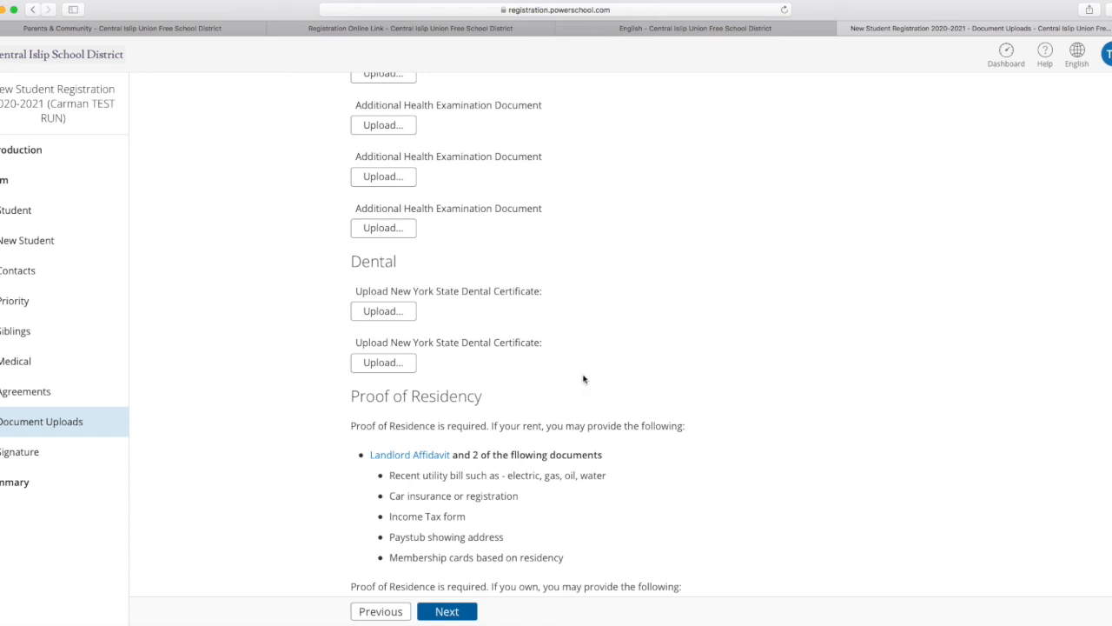
Review the proof of residency requirements and the upload fields for parent ID, custody, foster, transcript and sponsor documents.
{"action": "scroll", "coordinate": [776, 377], "scroll_direction": "down", "scroll_amount": 2}
{"action": "scroll", "coordinate": [776, 377], "scroll_direction": "down", "scroll_amount": 3}
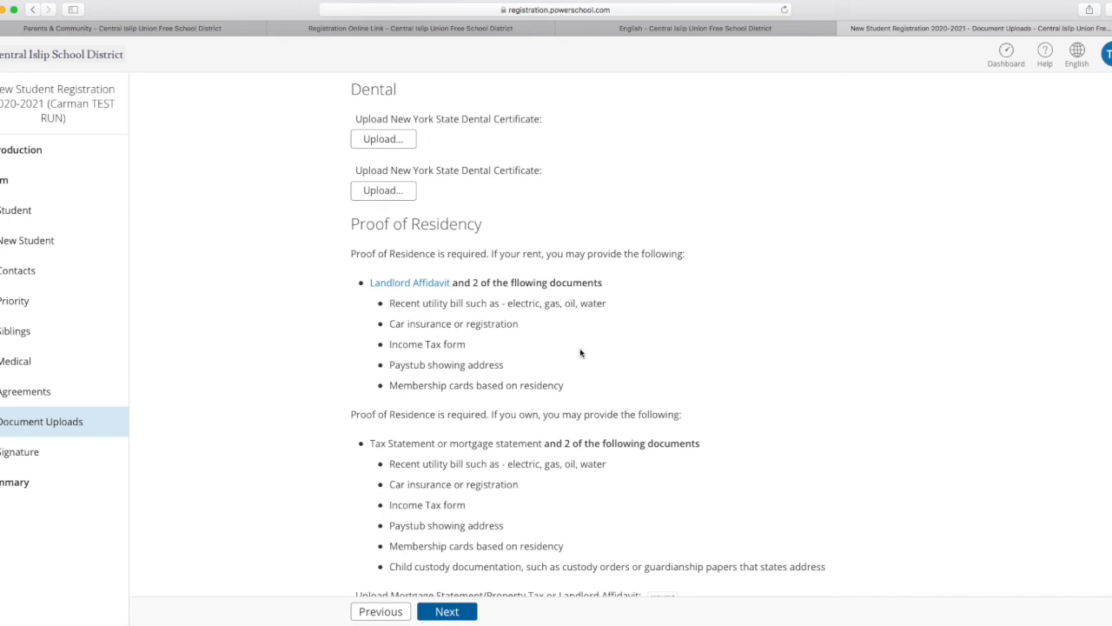
{"action": "scroll", "coordinate": [700, 347], "scroll_direction": "down", "scroll_amount": 4}
{"action": "scroll", "coordinate": [701, 349], "scroll_direction": "down", "scroll_amount": 7}
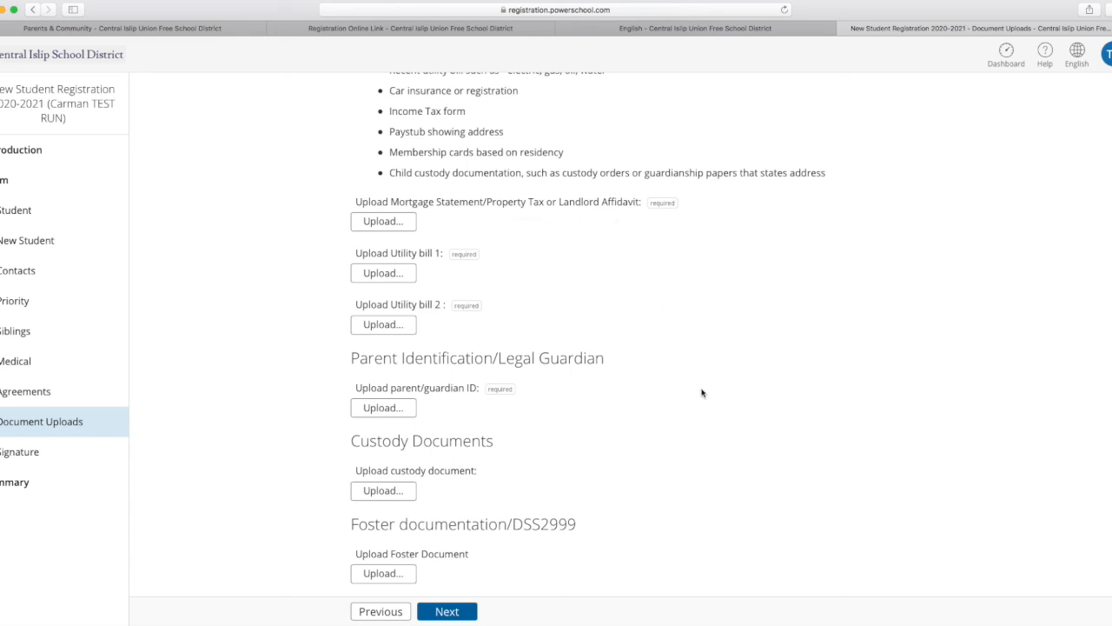
{"action": "scroll", "coordinate": [702, 391], "scroll_direction": "down", "scroll_amount": 3}
{"action": "scroll", "coordinate": [702, 392], "scroll_direction": "down", "scroll_amount": 1}
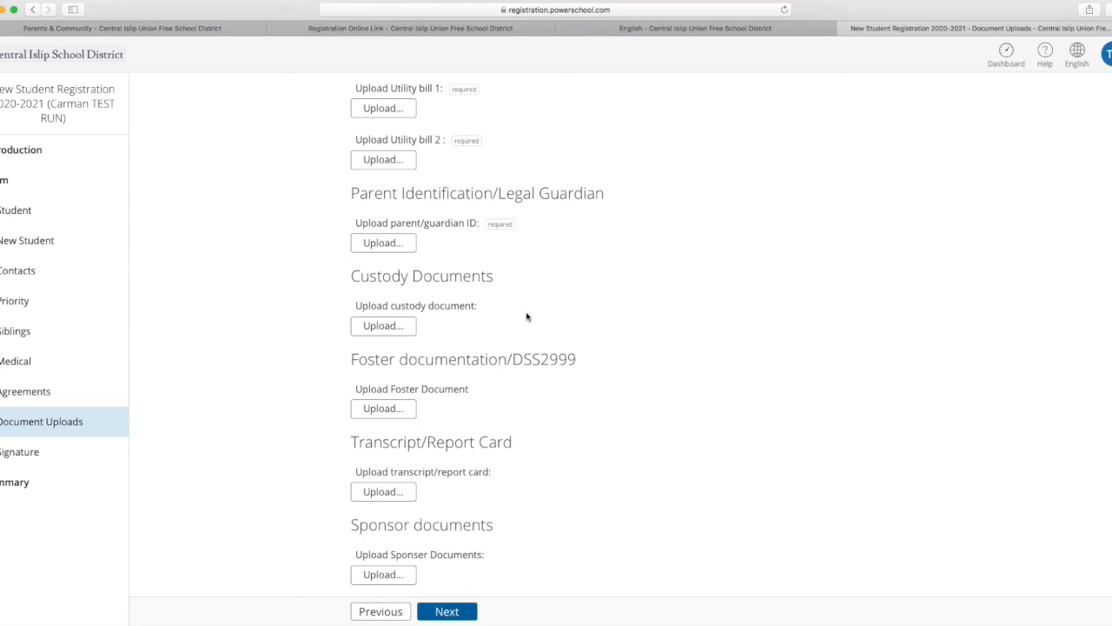
{"action": "scroll", "coordinate": [670, 377], "scroll_direction": "down", "scroll_amount": 2}
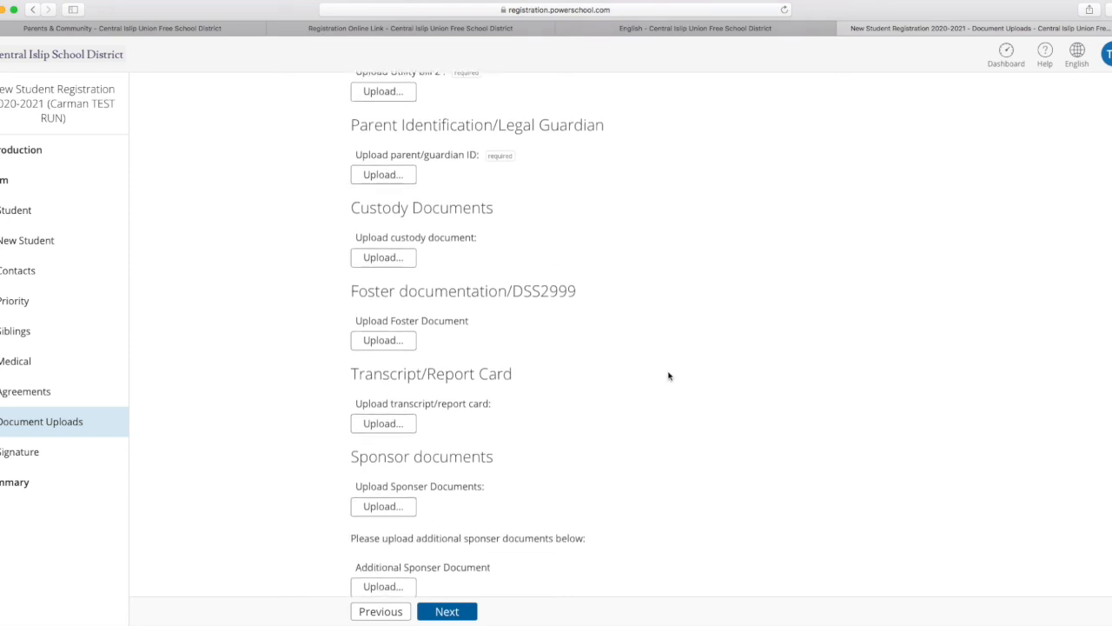
{"action": "scroll", "coordinate": [660, 370], "scroll_direction": "down", "scroll_amount": 2}
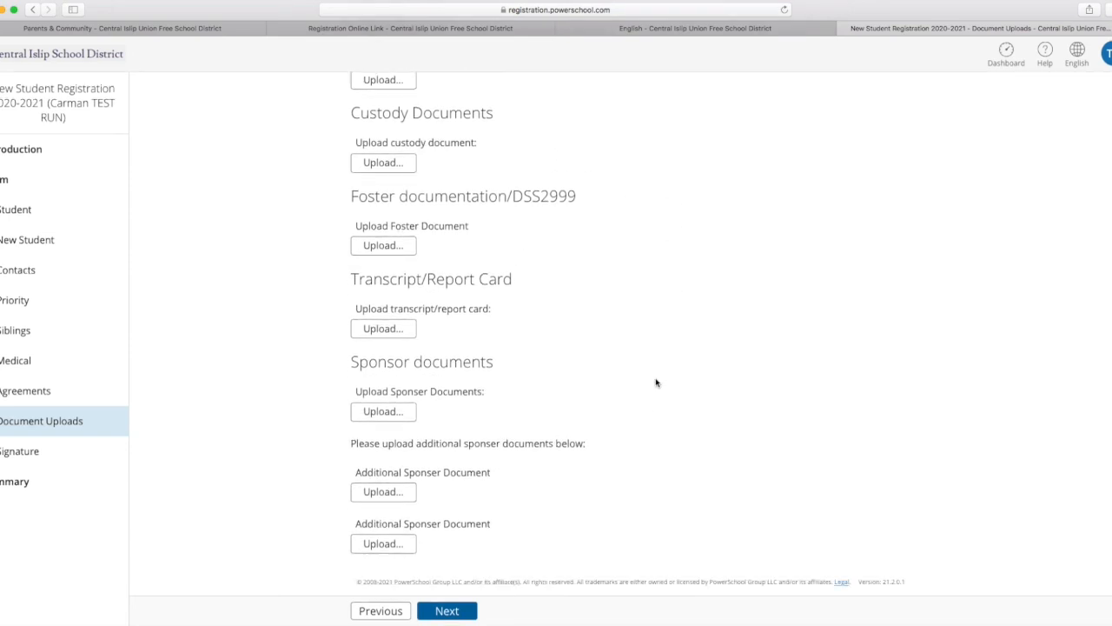
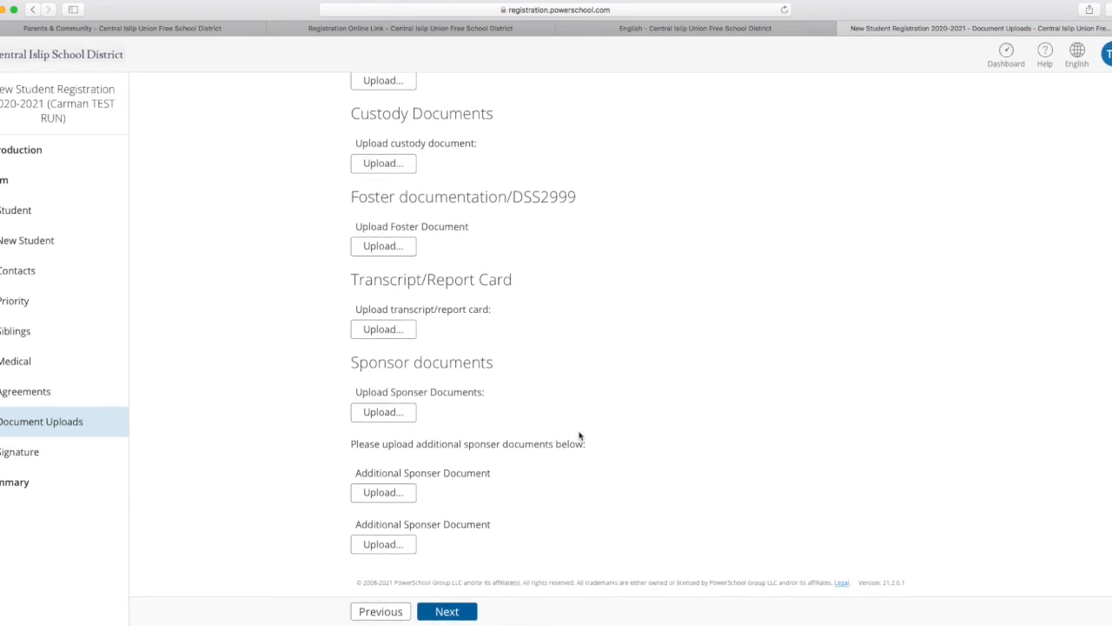
Continue to the Signature page, agree with Yes, and enter the parent's full name as the electronic signature.
{"action": "left_click", "coordinate": [451, 613]}
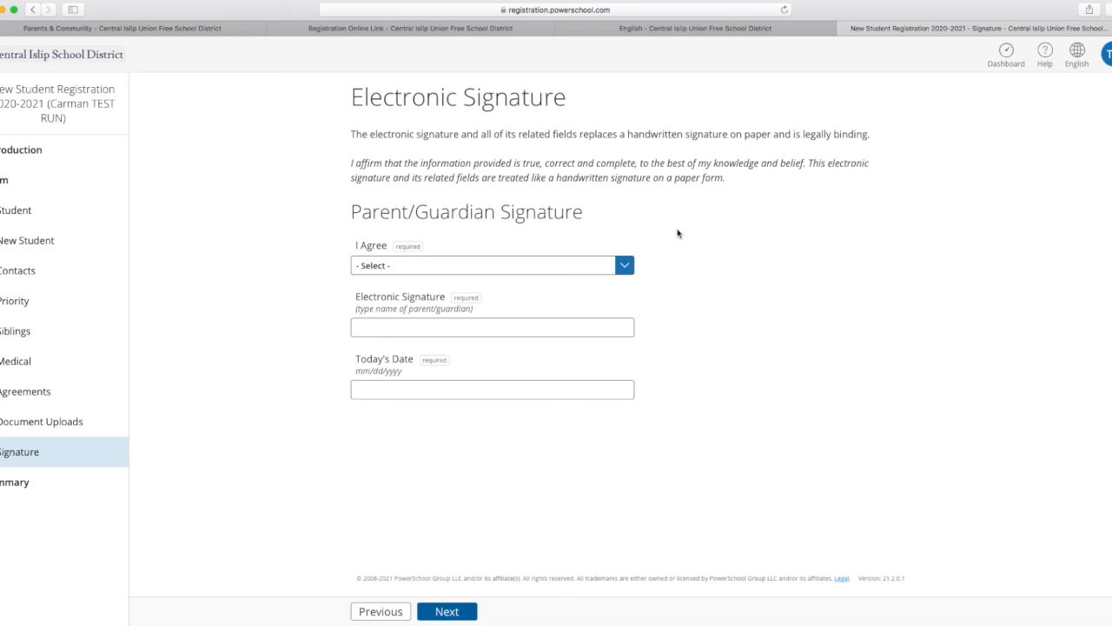
{"action": "left_click", "coordinate": [485, 265]}
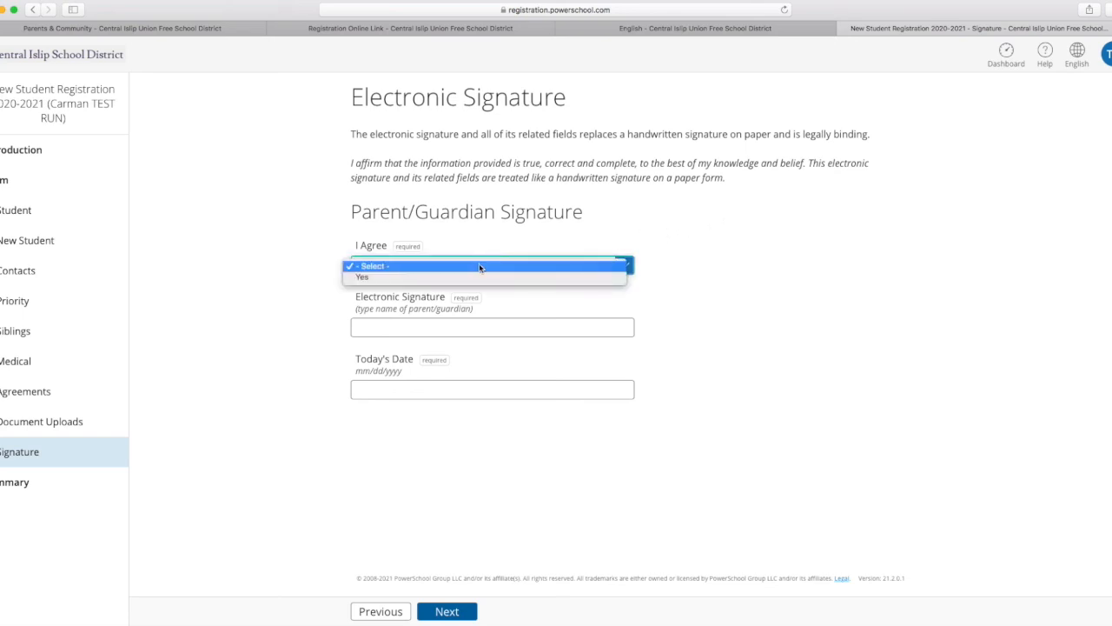
{"action": "left_click", "coordinate": [452, 277]}
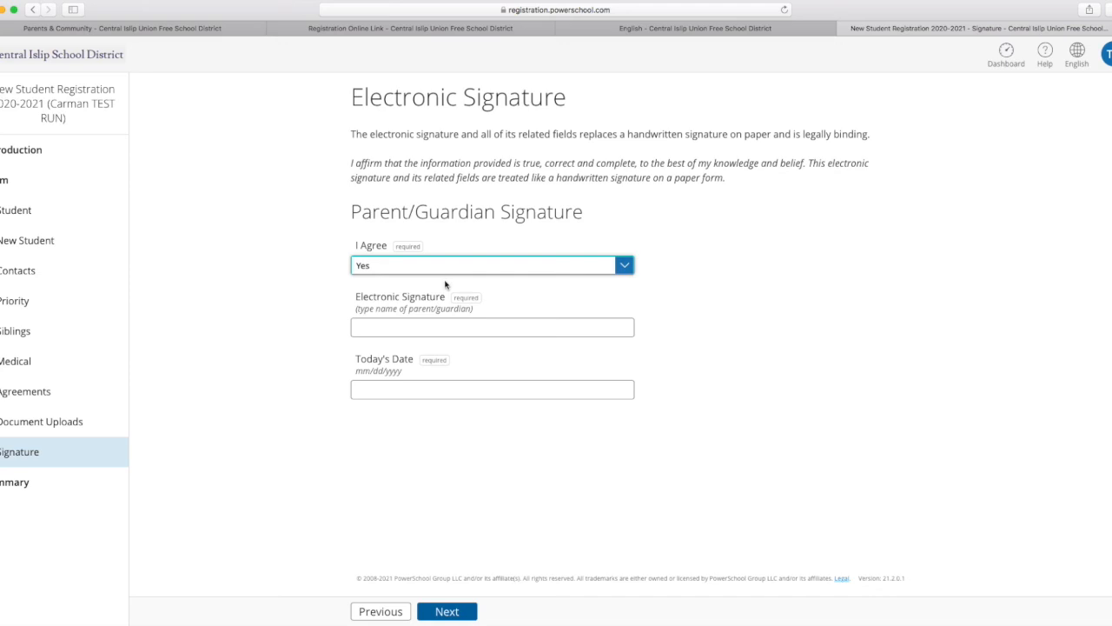
{"action": "left_click", "coordinate": [433, 326]}
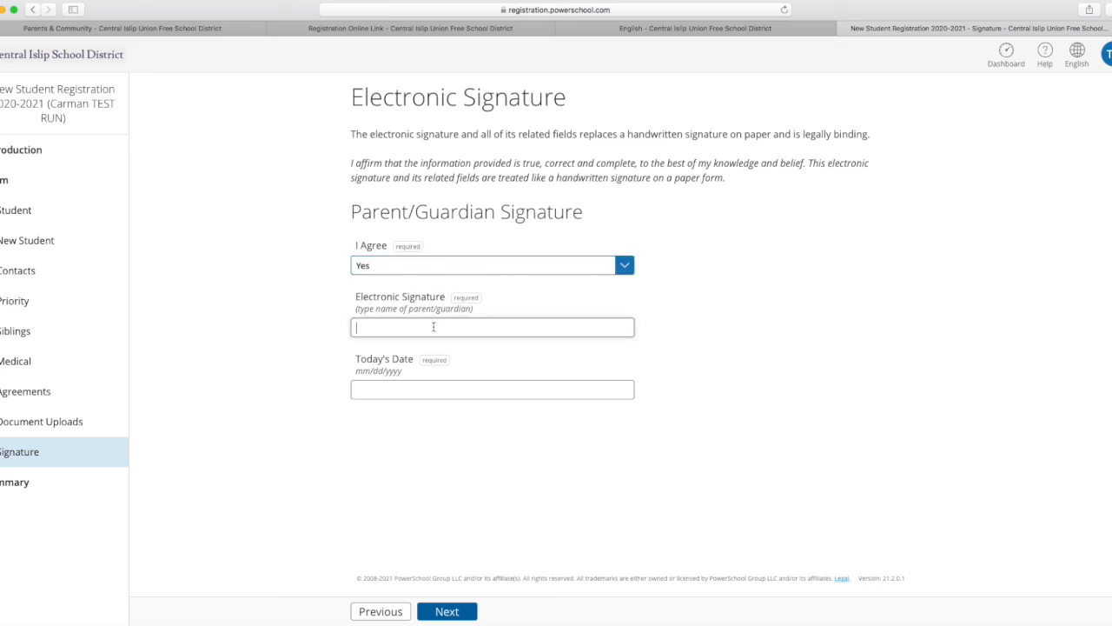
Set the signature date to 03/17/2021 and continue to the Summary page.
{"action": "left_click", "coordinate": [425, 387]}
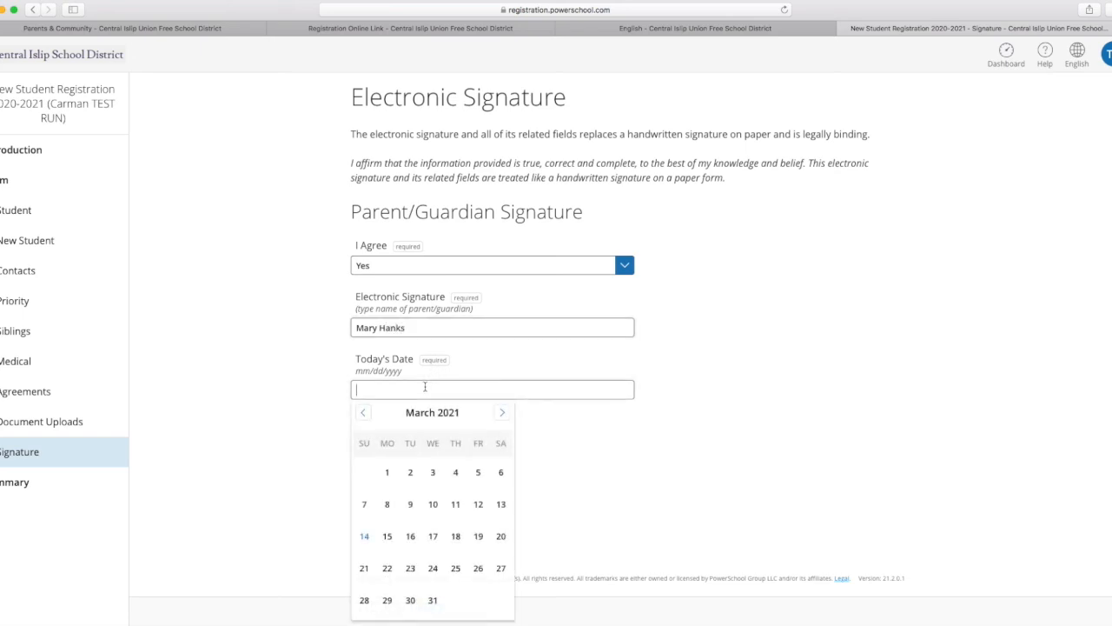
{"action": "left_click", "coordinate": [434, 534]}
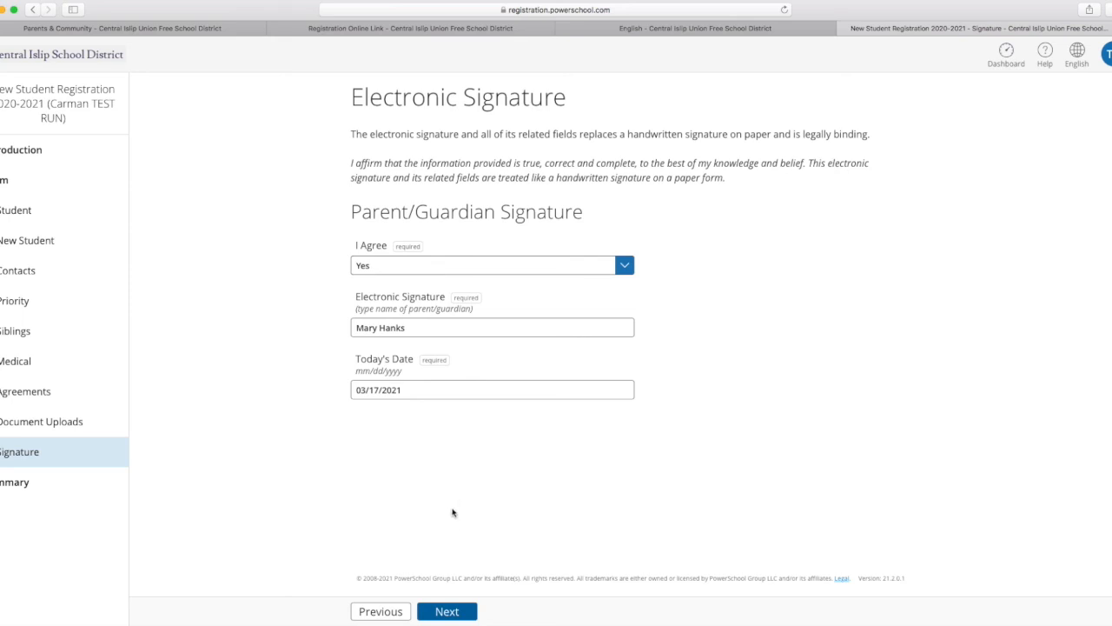
{"action": "left_click", "coordinate": [442, 613]}
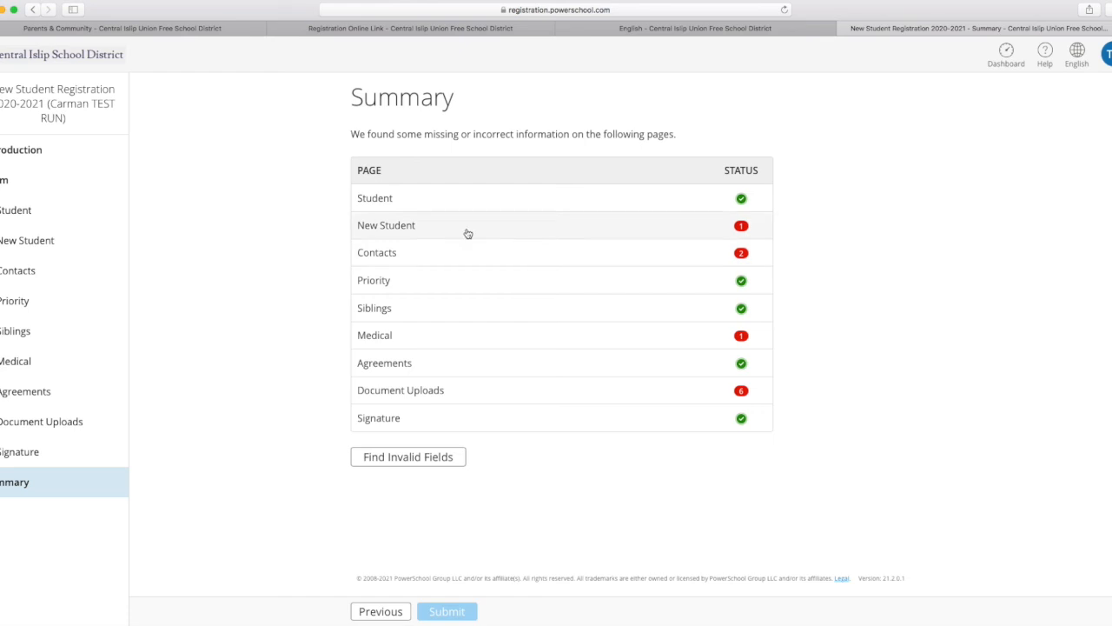
Open the flagged New Student page from the Summary and correct the invalid Zip to five digits by removing its last digit.
{"action": "left_click", "coordinate": [404, 228]}
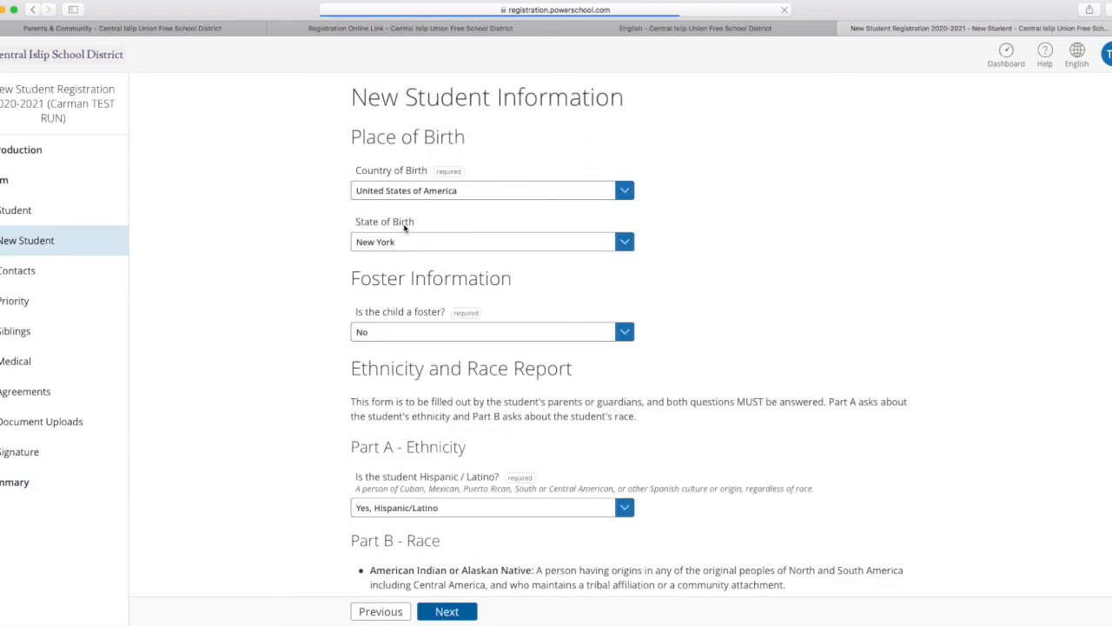
{"action": "scroll", "coordinate": [404, 228], "scroll_direction": "down", "scroll_amount": 10}
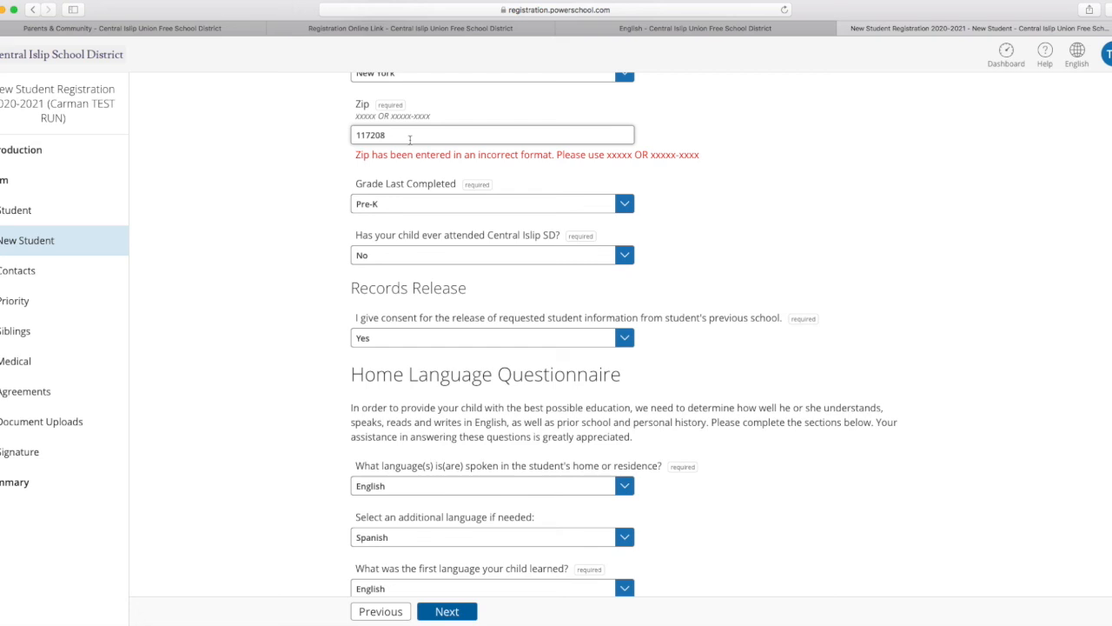
{"action": "key", "text": "BackSpace"}
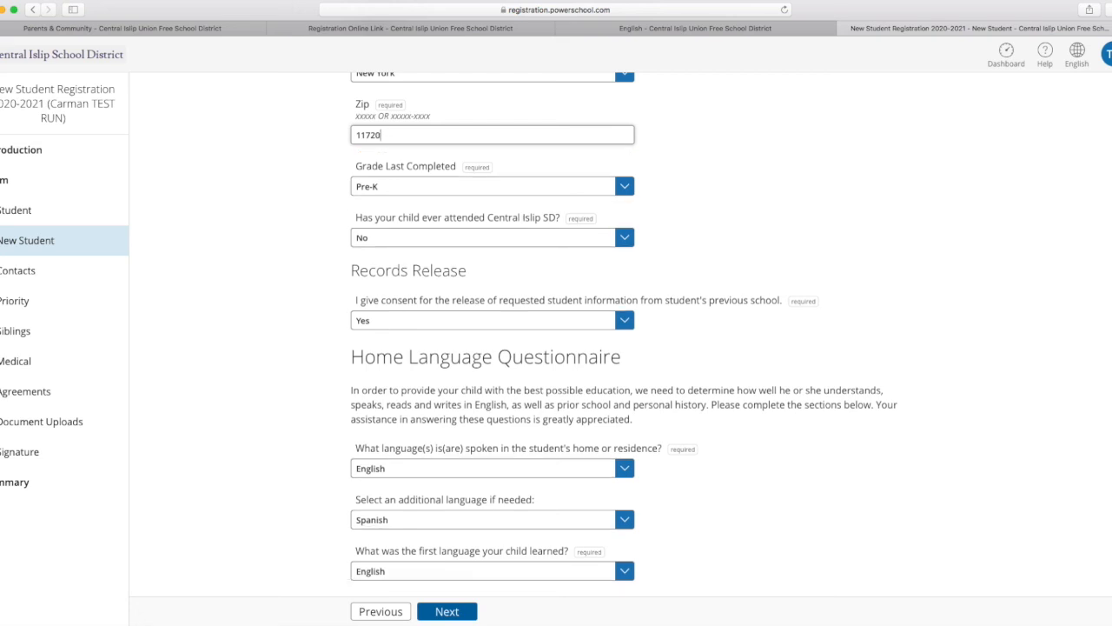